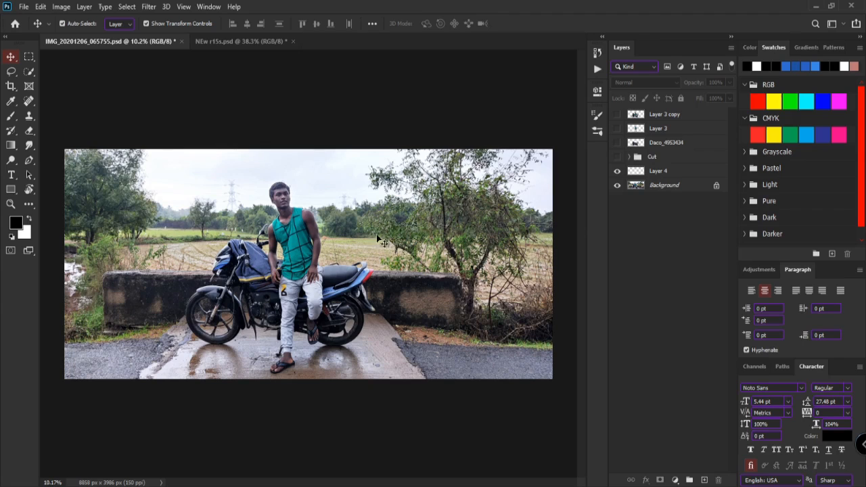
Step: Examine the original photo of the man leaning on the motorcycle, both up close and as a whole
scroll(244, 214, "down", 3)
scroll(245, 216, "up", 1)
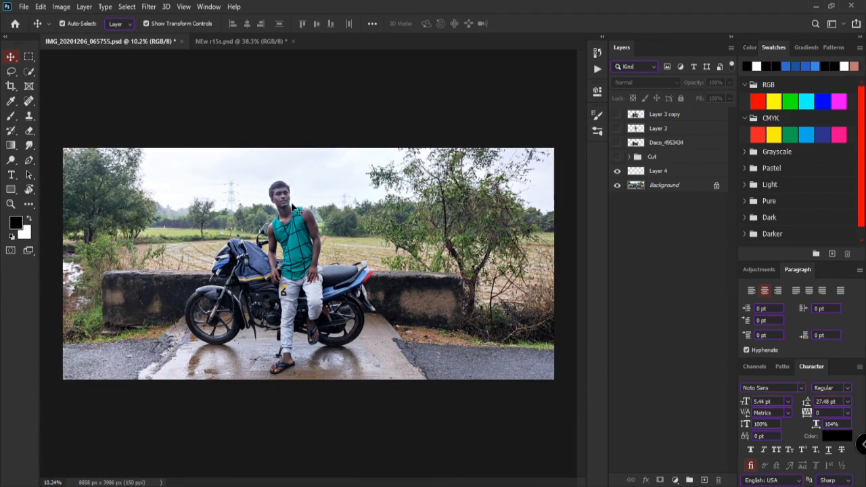
scroll(295, 211, "up", 6)
scroll(282, 205, "down", 4)
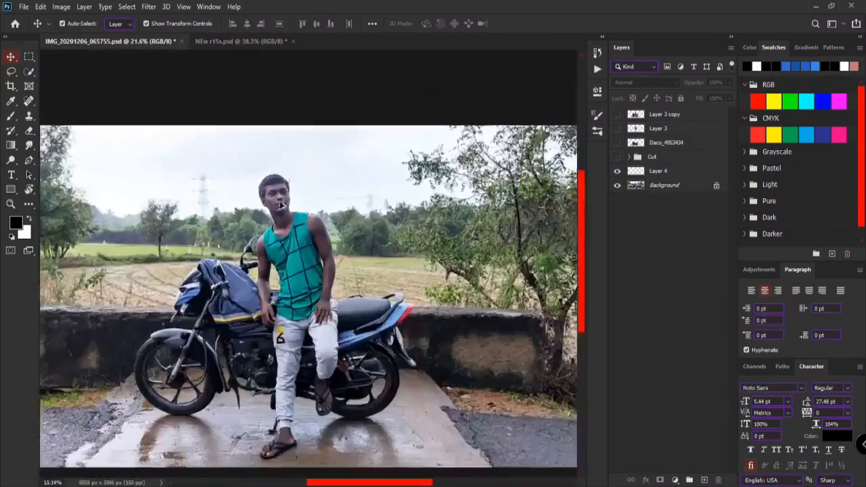
scroll(282, 205, "down", 2)
scroll(311, 291, "down", 2)
scroll(315, 305, "up", 1)
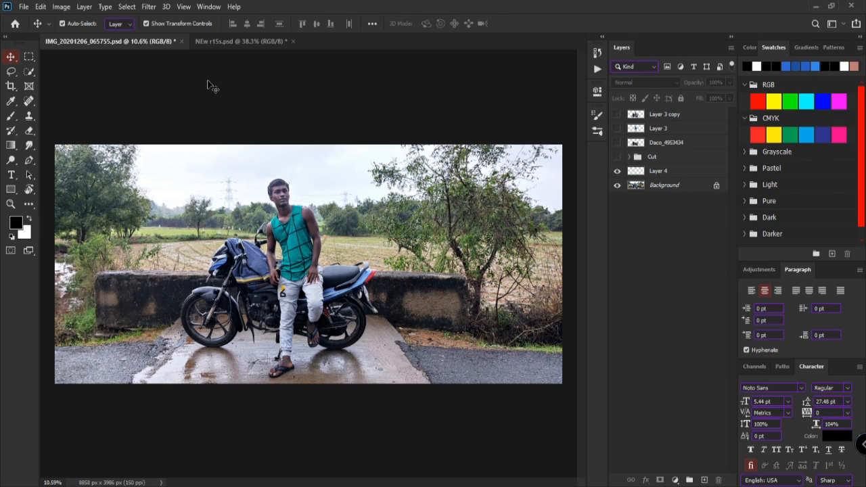
scroll(295, 320, "up", 4)
scroll(295, 287, "down", 4)
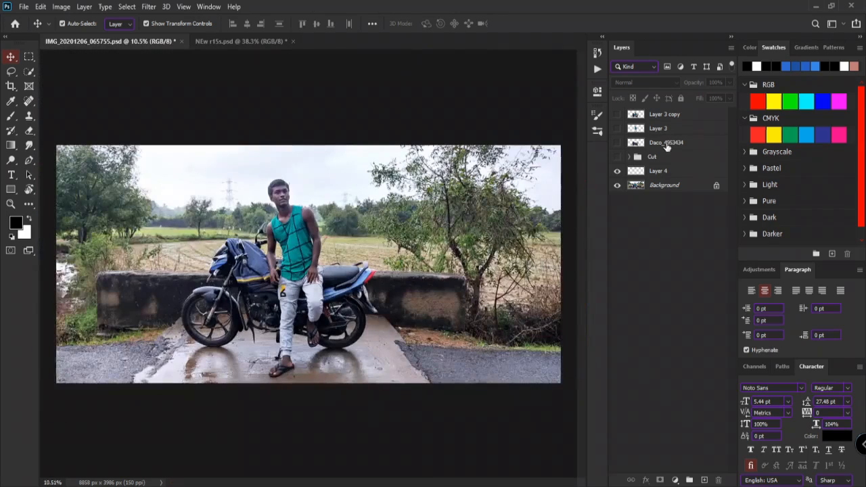
Step: Expand and show the Cut group, then hide the Background and check the man's cutout up close
left_click(630, 157)
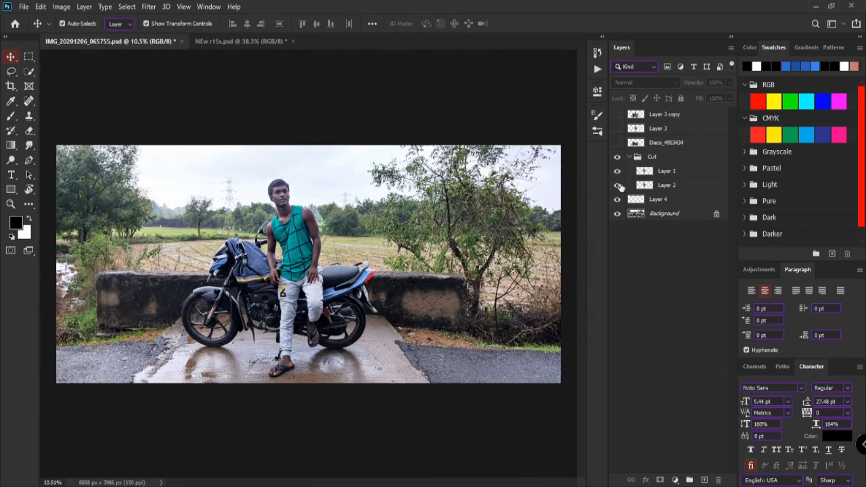
left_click(617, 214)
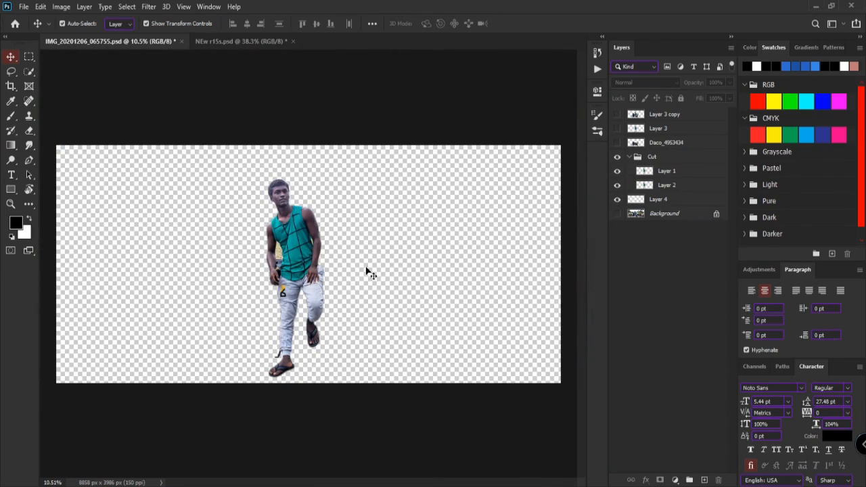
scroll(275, 251, "up", 3)
scroll(276, 251, "up", 3)
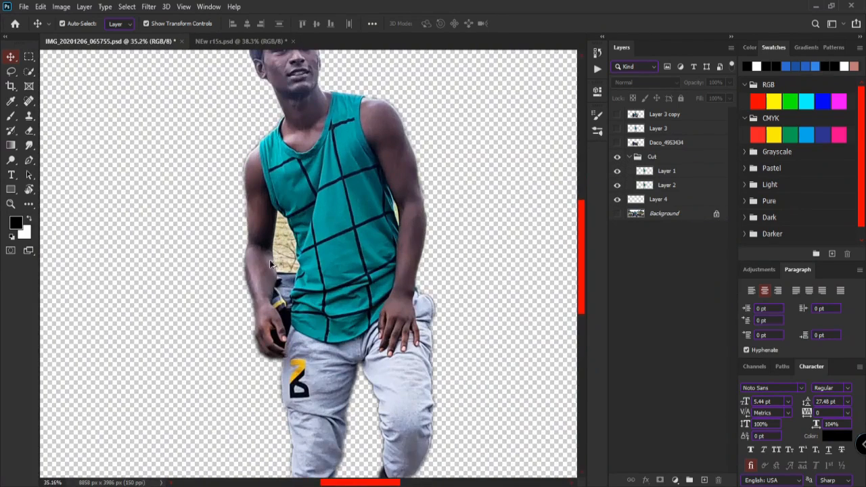
scroll(270, 263, "down", 4)
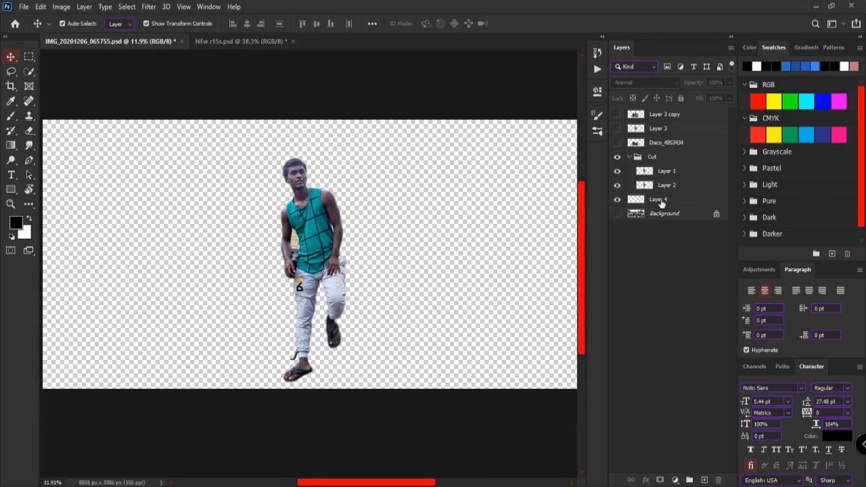
Step: Show the Background again, load Layer 1's outline as a selection and inspect it around the man
left_click(617, 214)
left_click(643, 173, "ctrl")
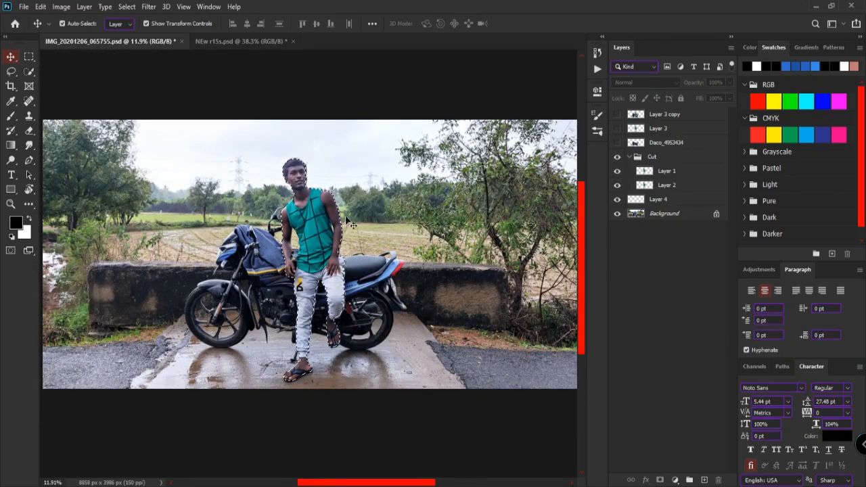
scroll(311, 190, "up", 10)
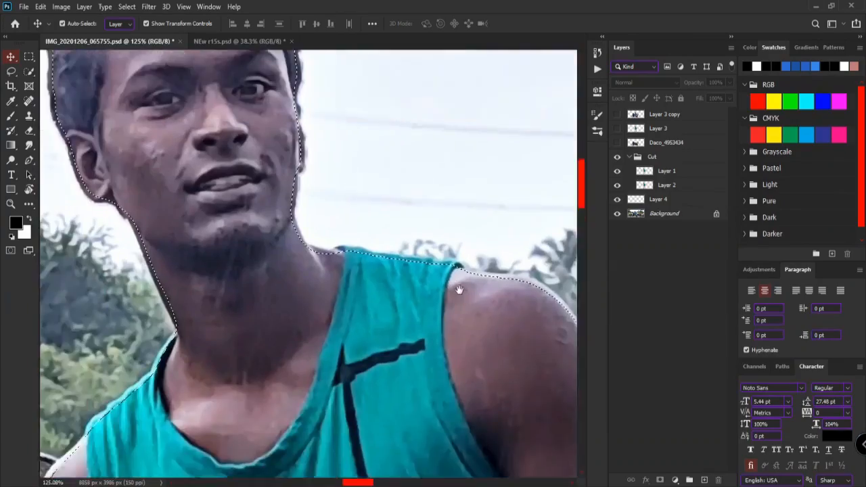
left_click_drag(344, 155, 427, 344)
left_click_drag(412, 447, 293, 3)
left_click_drag(344, 285, 347, 178)
scroll(346, 178, "down", 5)
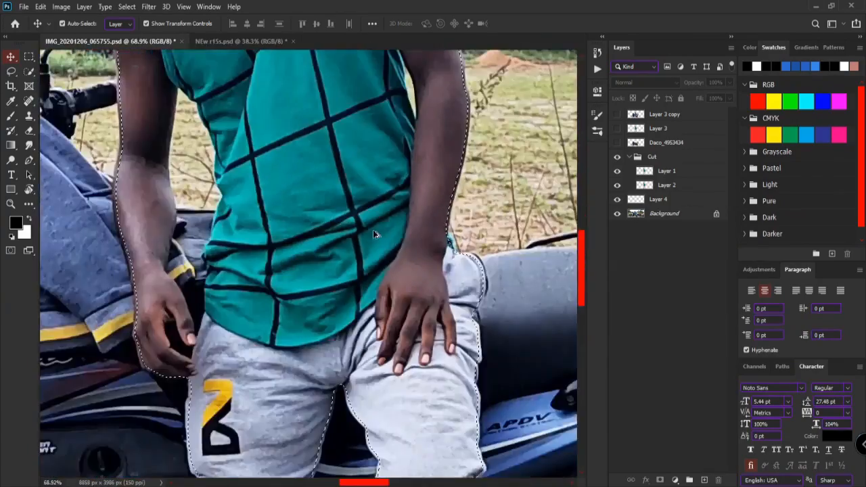
scroll(377, 177, "down", 4)
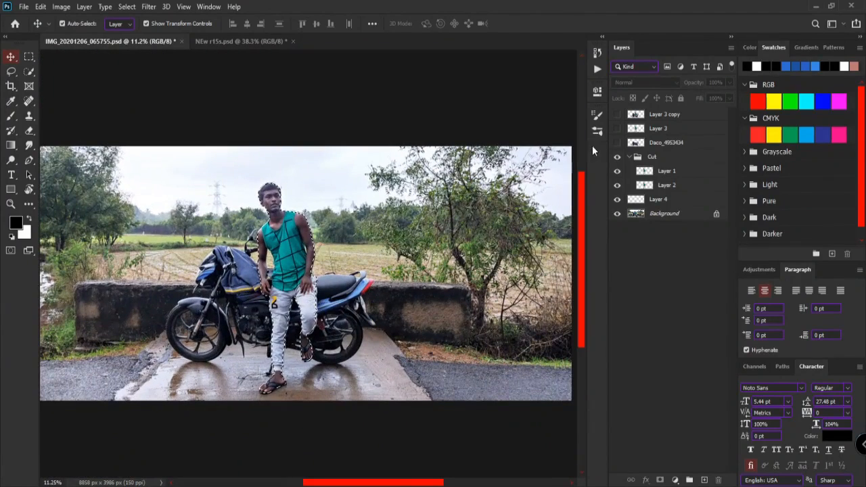
Step: Show the blue sport bike layer Daco_4953434, clear the selection and move the bike over the original motorcycle
left_click(617, 143)
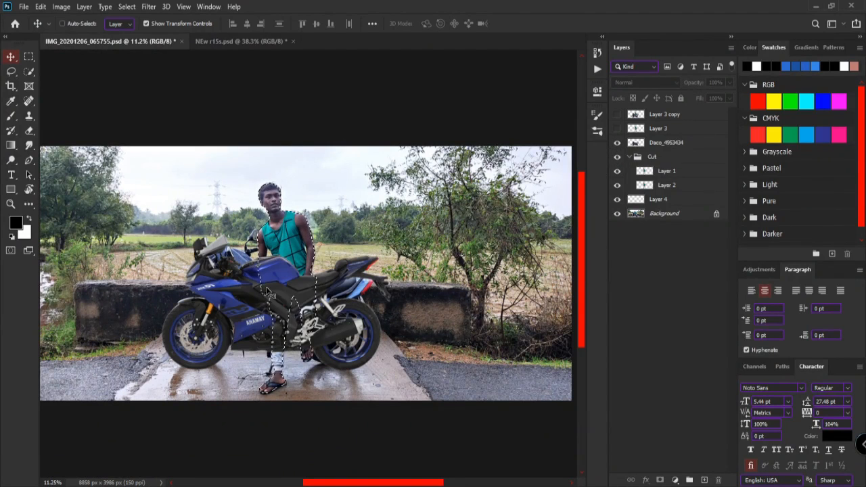
left_click_drag(274, 295, 282, 275)
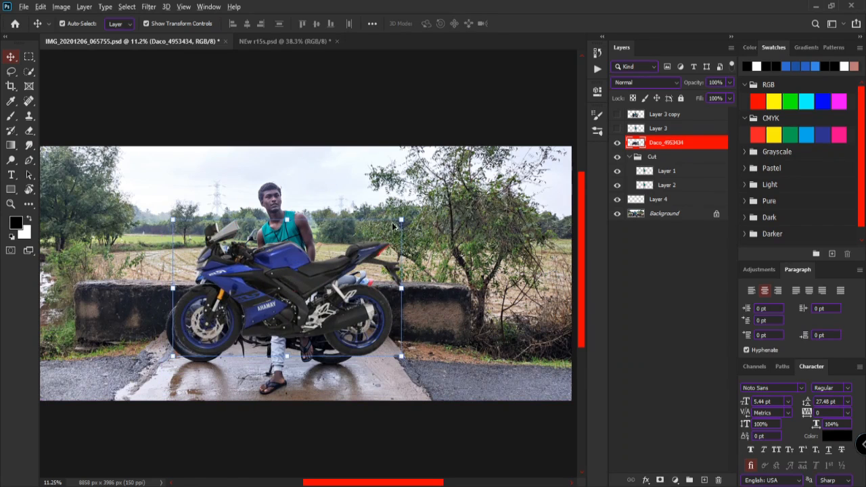
mouse_move(401, 220)
left_mouse_down()
mouse_move(369, 234)
mouse_move(403, 212)
mouse_move(397, 223)
left_mouse_up()
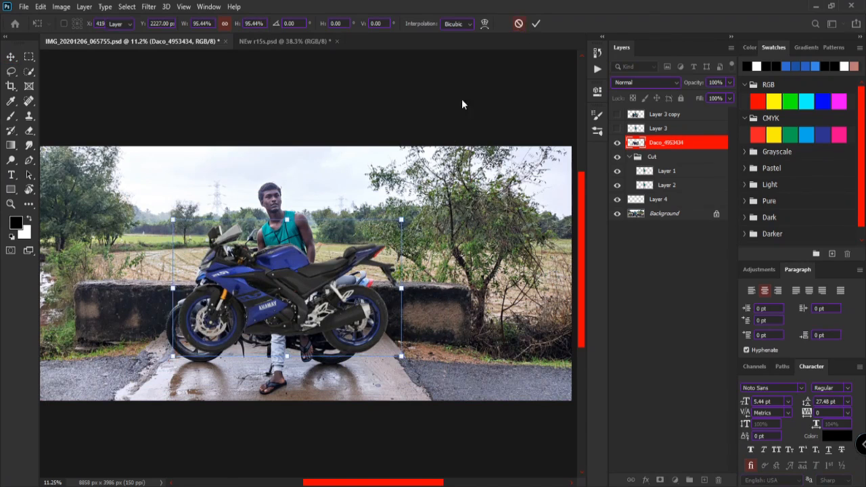
key("Return")
left_click_drag(342, 279, 331, 303)
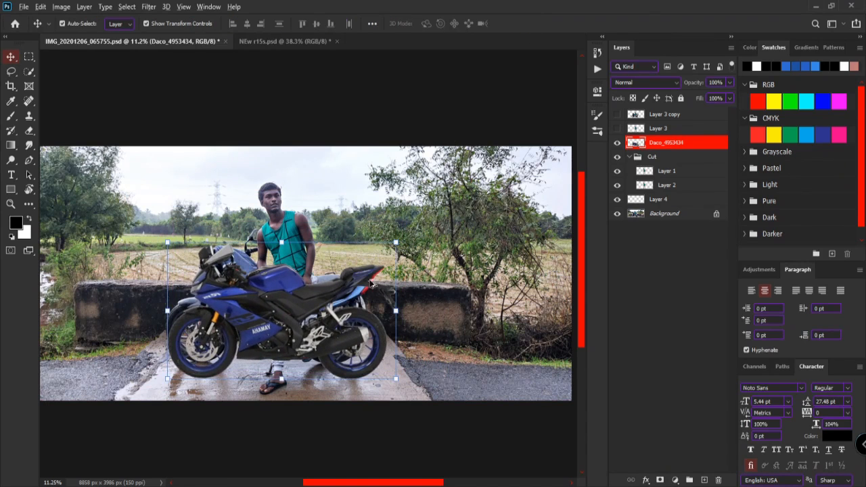
left_click_drag(396, 243, 400, 242)
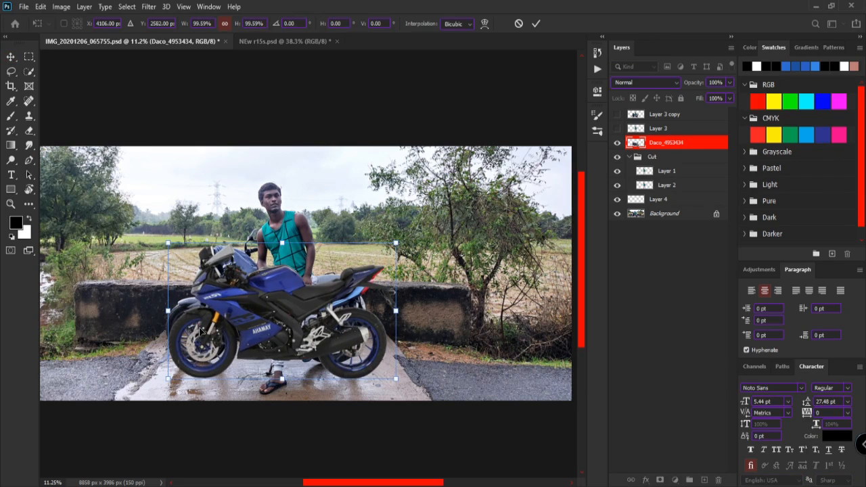
left_click_drag(201, 330, 211, 317)
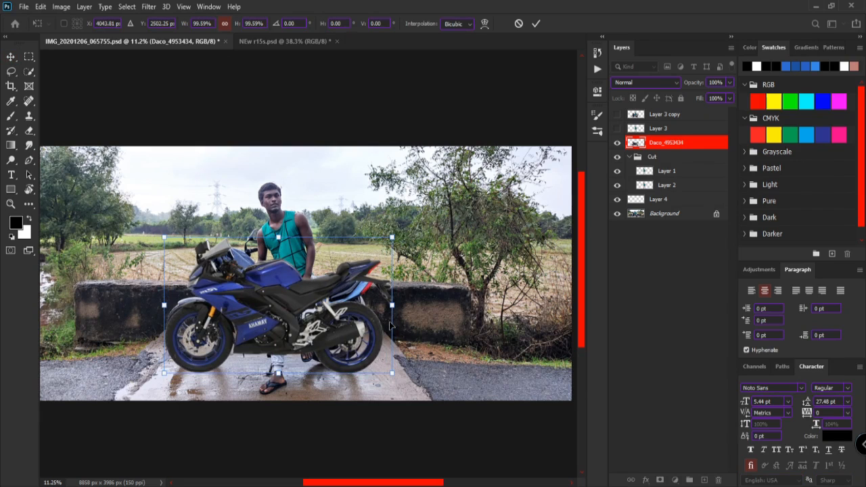
key("Down")
key("Down")
key("Down")
key("Down")
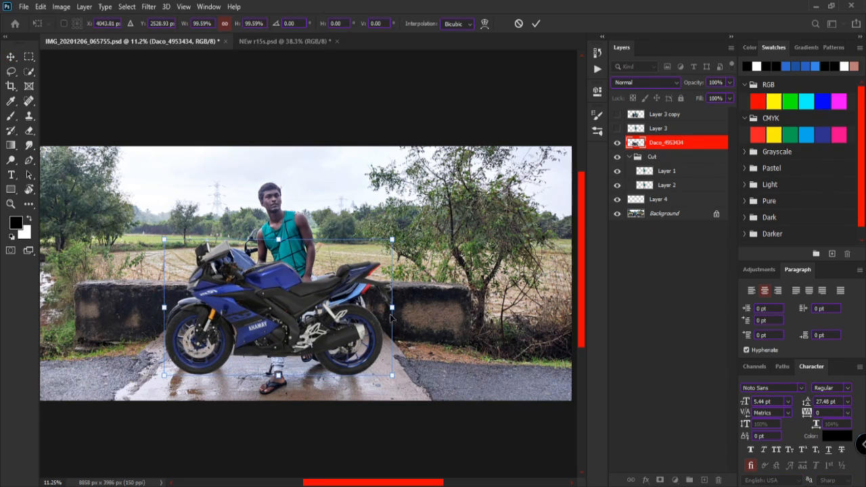
left_click(519, 24)
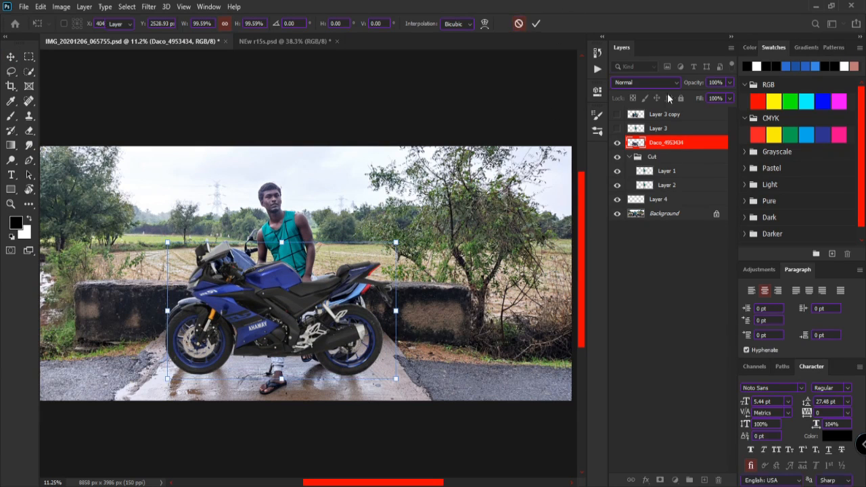
Step: Show Layer 3 and Layer 3 copy, and hide Daco_4953434, the Cut group, Layer 4 and the Background
left_click(617, 128)
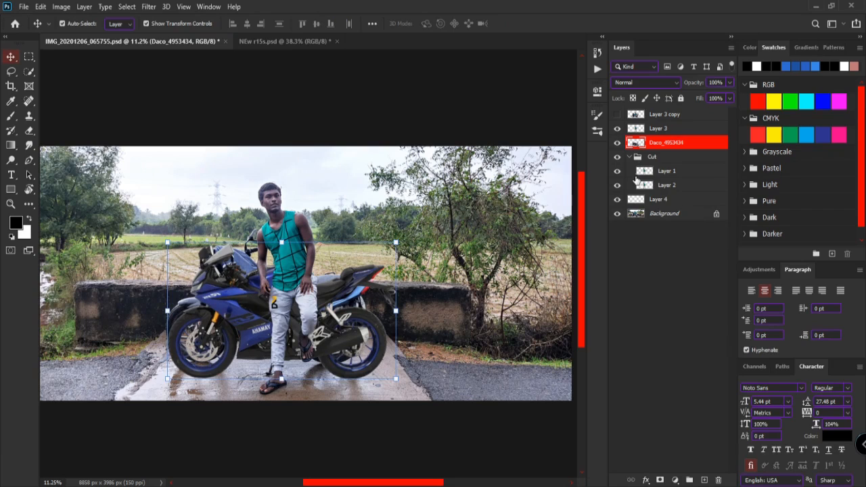
left_click(660, 132)
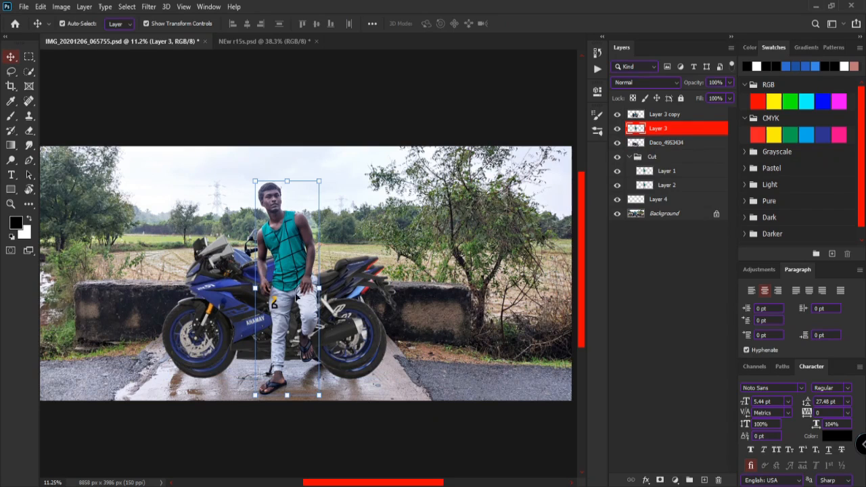
left_click(616, 155)
left_click(614, 147)
left_click(617, 173)
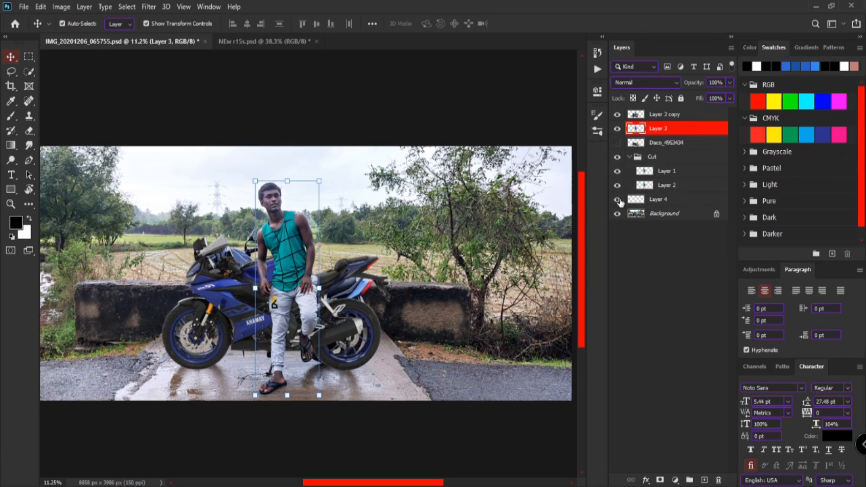
left_click(608, 229)
left_click(617, 213)
left_click(618, 157)
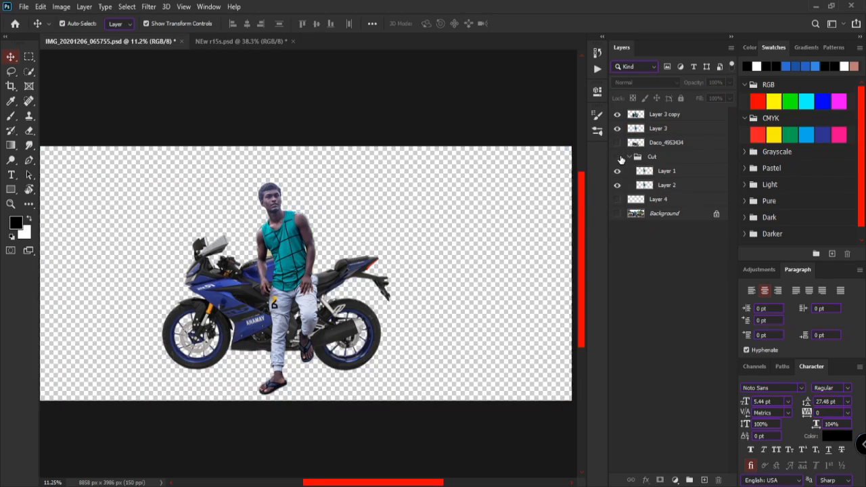
Step: Inspect the edges of the combined man-and-bike cutout, comparing it with the Background shown and hidden
scroll(316, 226, "down", 5)
scroll(295, 239, "up", 14)
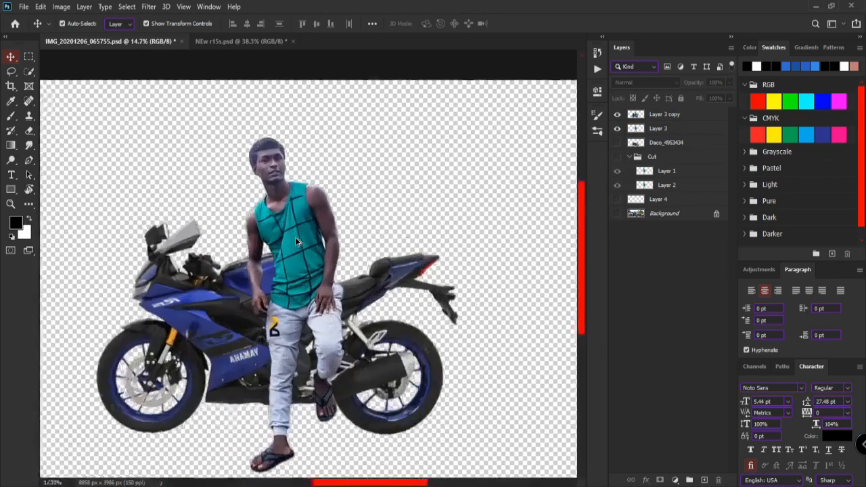
scroll(269, 310, "down", 3)
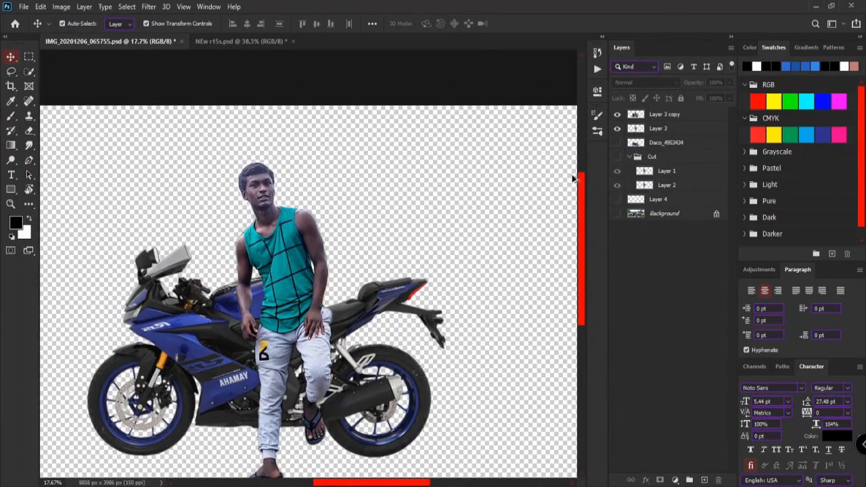
left_click(618, 214)
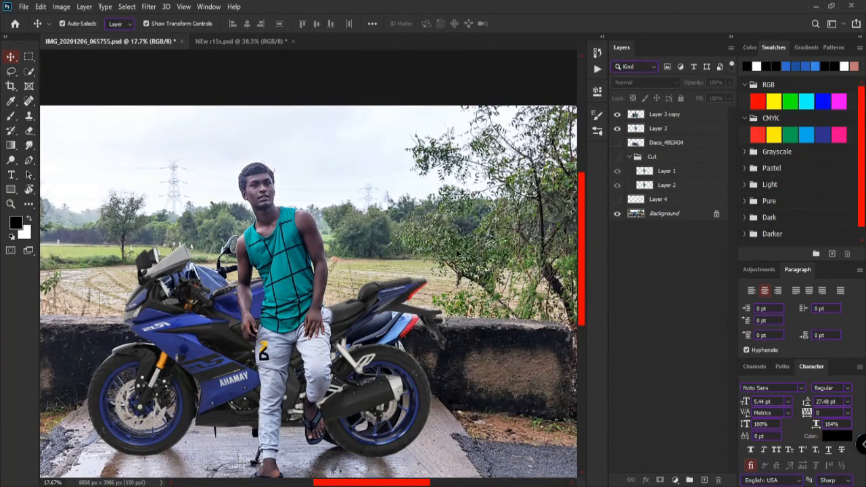
left_click(617, 214)
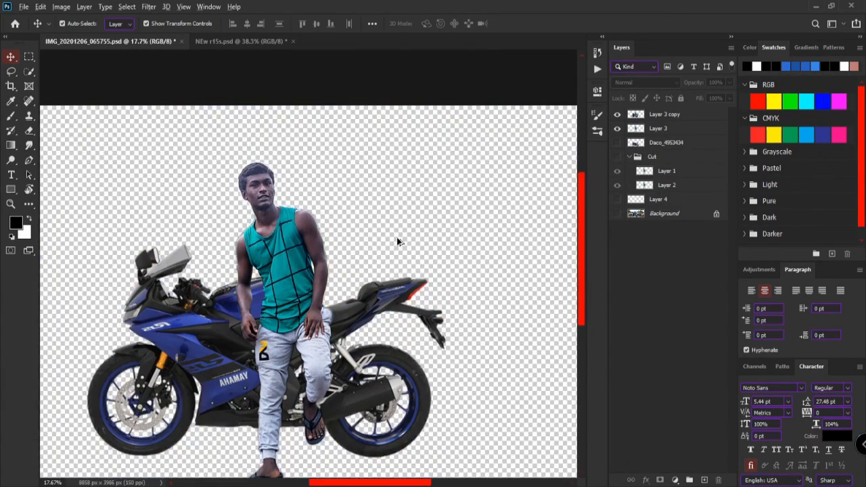
scroll(397, 238, "down", 3)
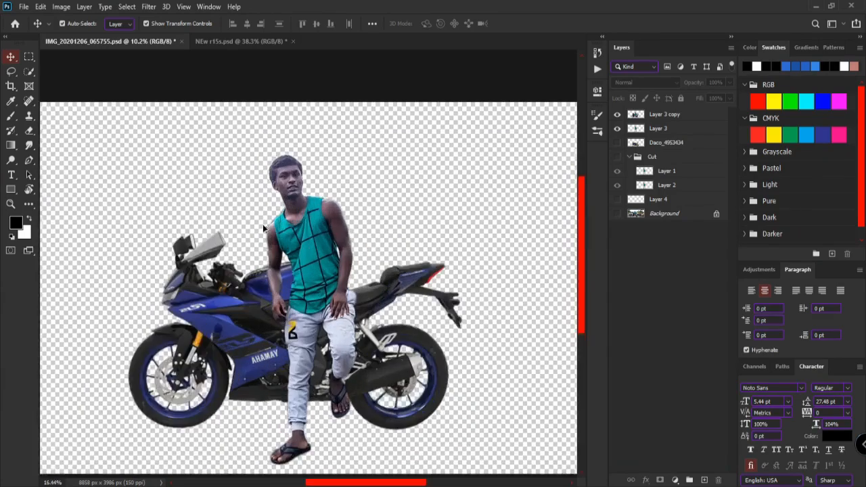
scroll(398, 230, "up", 5)
left_click_drag(430, 351, 120, 135)
left_click_drag(210, 339, 332, 121)
left_click_drag(271, 108, 386, 291)
left_click_drag(332, 65, 386, 234)
scroll(385, 234, "down", 4)
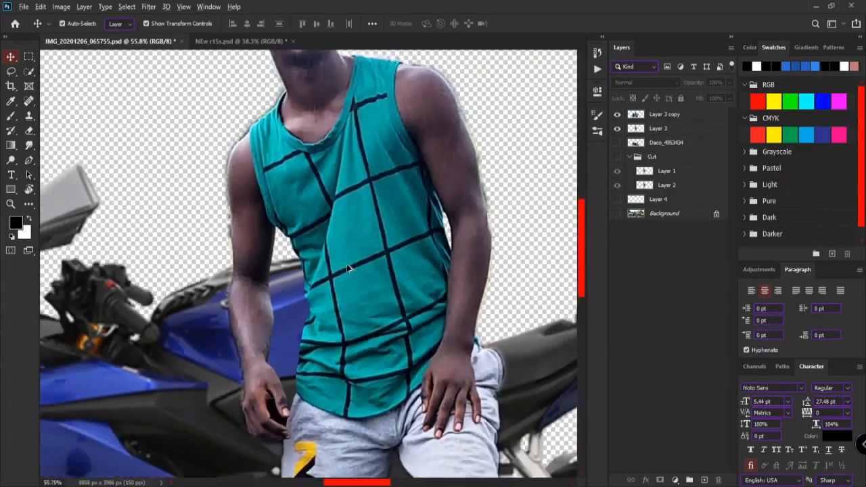
scroll(377, 254, "down", 1)
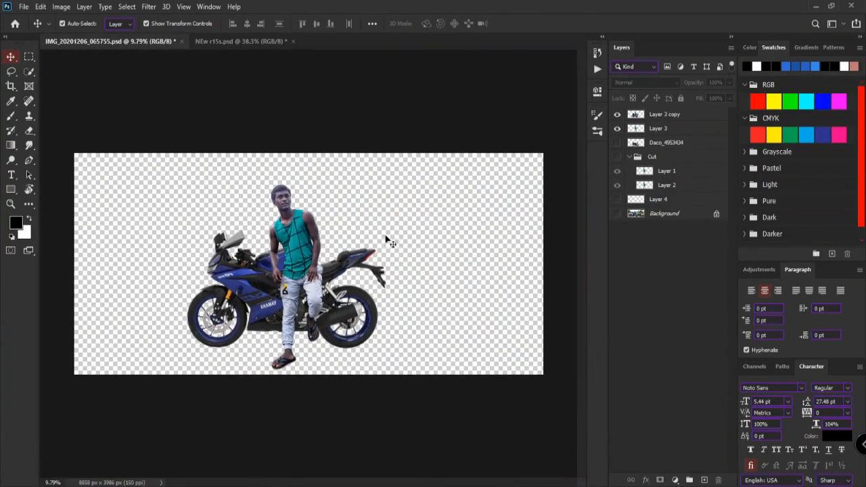
Step: Stamp the visible man and bike into a new layer above Layer 3 copy, and hide Layer 3 copy and Layer 3
left_click(694, 117)
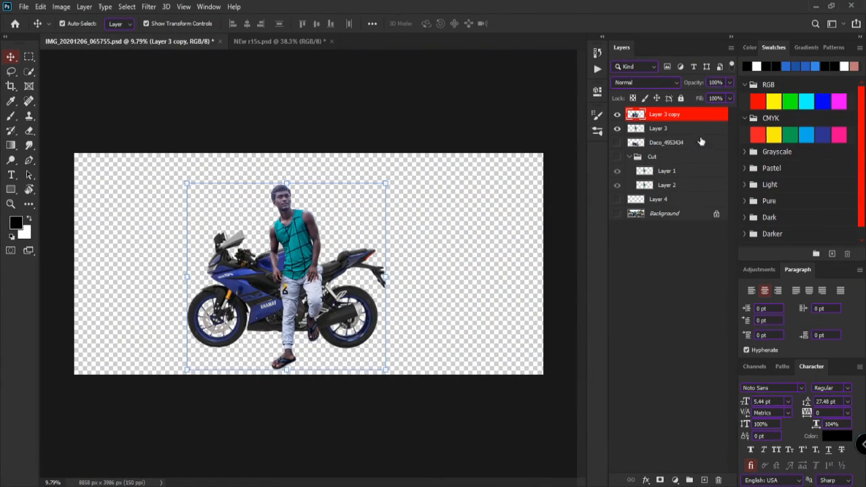
left_click(706, 480)
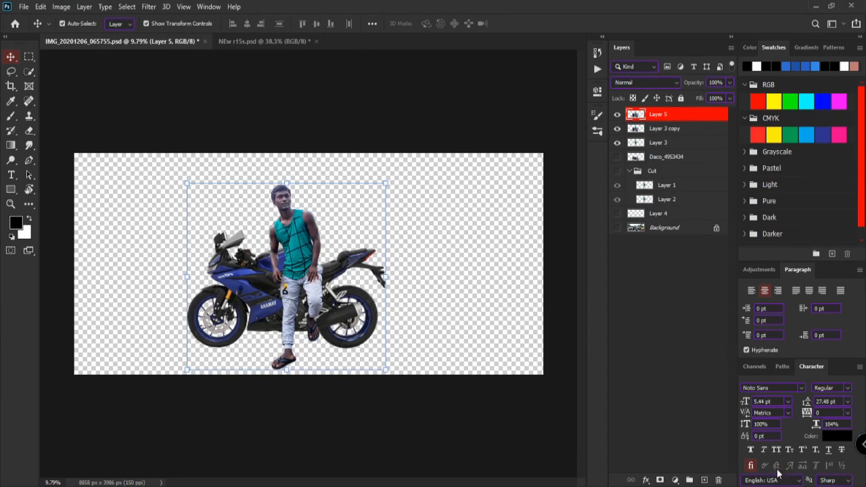
left_click(617, 129)
left_click(617, 143)
left_click(475, 169)
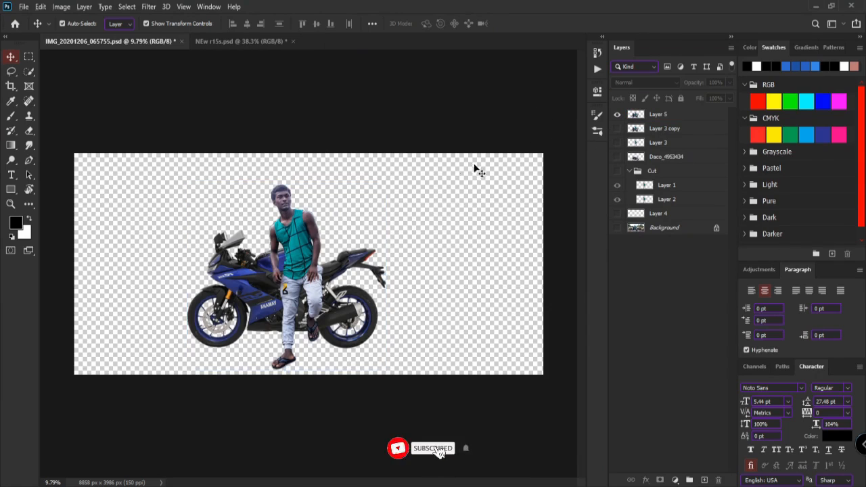
Step: Move the merged man-and-bike layer slightly up and to the right on the canvas
scroll(344, 236, "up", 5)
scroll(339, 241, "down", 4)
left_click_drag(194, 278, 293, 293)
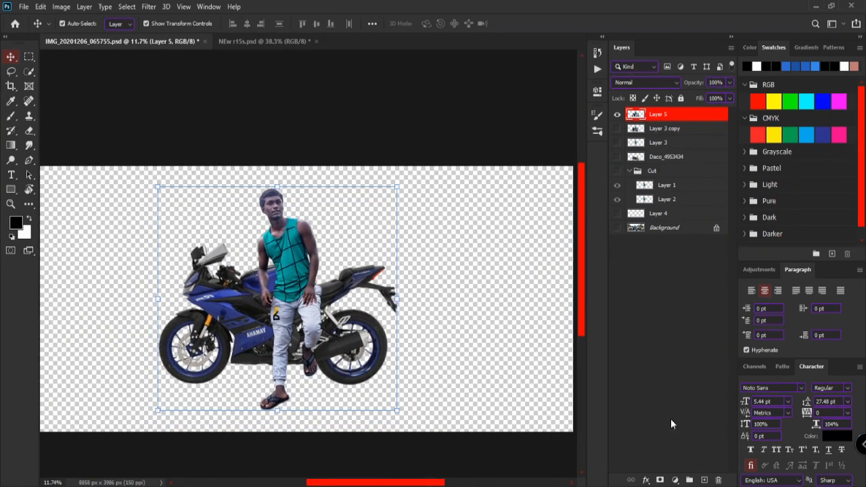
Step: Stamp the visible man and bike into another new layer above Layer 5, and hide Layer 5
left_click(703, 478)
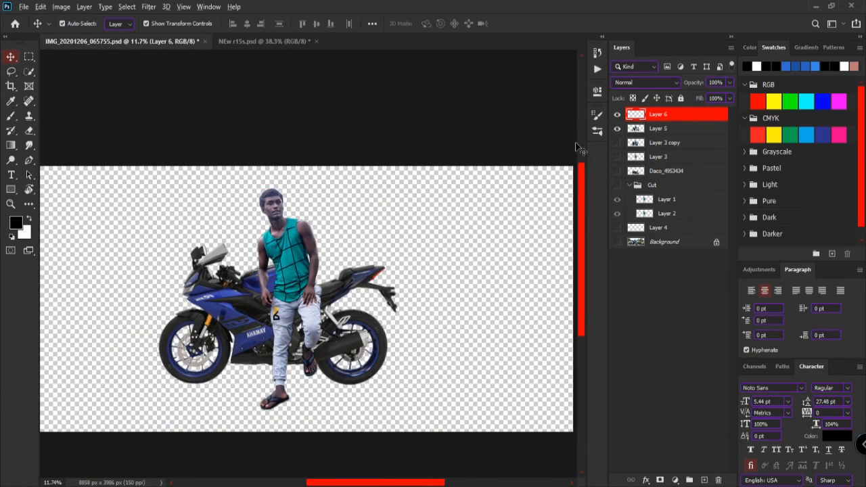
key("ctrl+shift+alt+e")
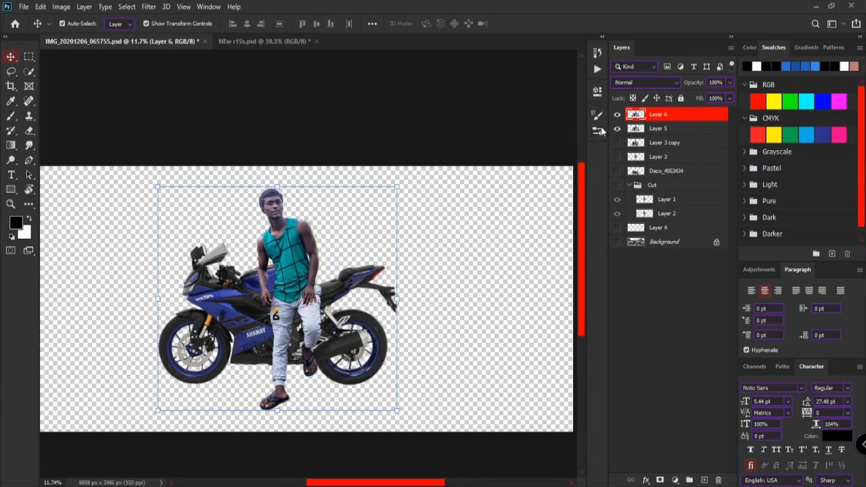
left_click(617, 129)
Step: Move the newly merged man-and-bike layer slightly to the right on the canvas
scroll(313, 136, "down", 1)
scroll(280, 227, "up", 4)
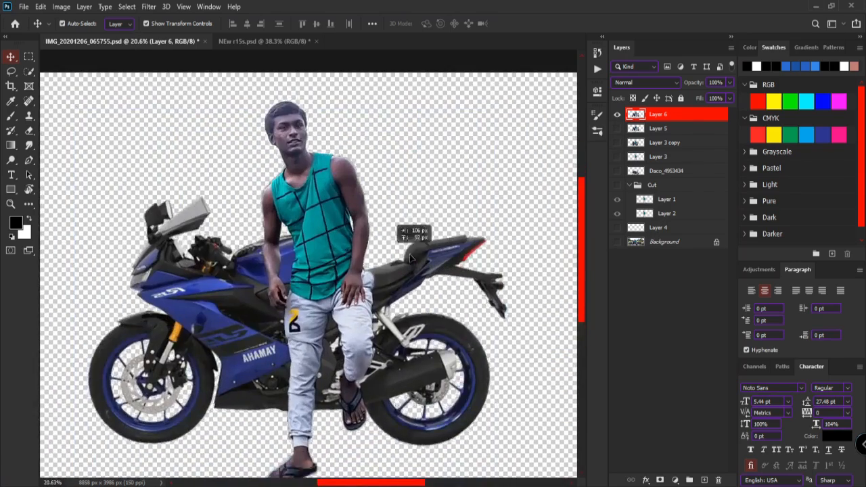
scroll(280, 226, "down", 4)
left_click_drag(314, 240, 319, 245)
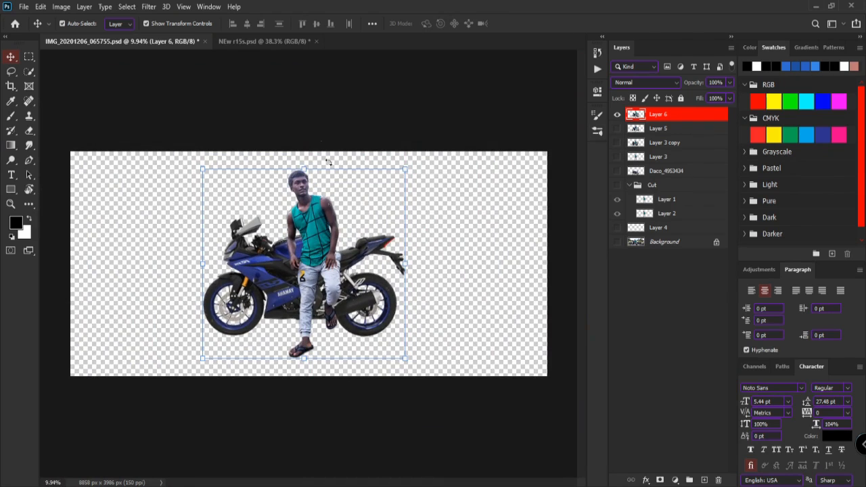
Step: Switch to the NEw r15s.psd document and check its image size in inches without changing it
left_click(270, 43)
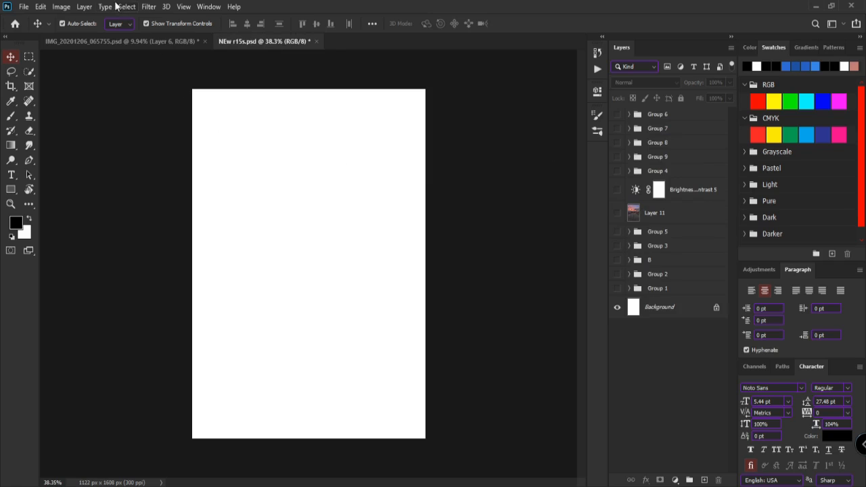
left_click(61, 6)
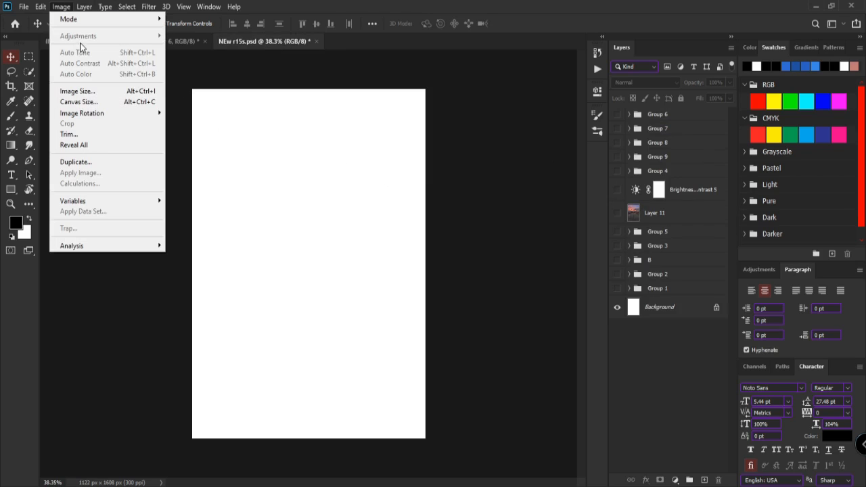
left_click(100, 93)
left_click(553, 160)
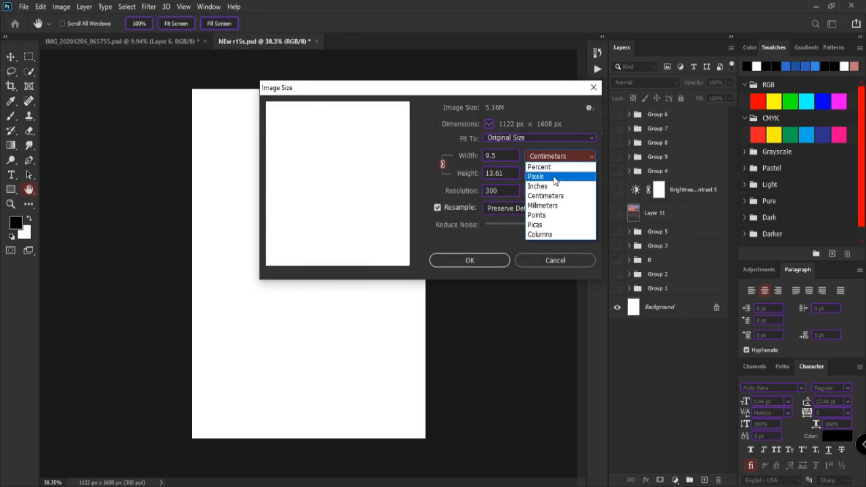
left_click(540, 179)
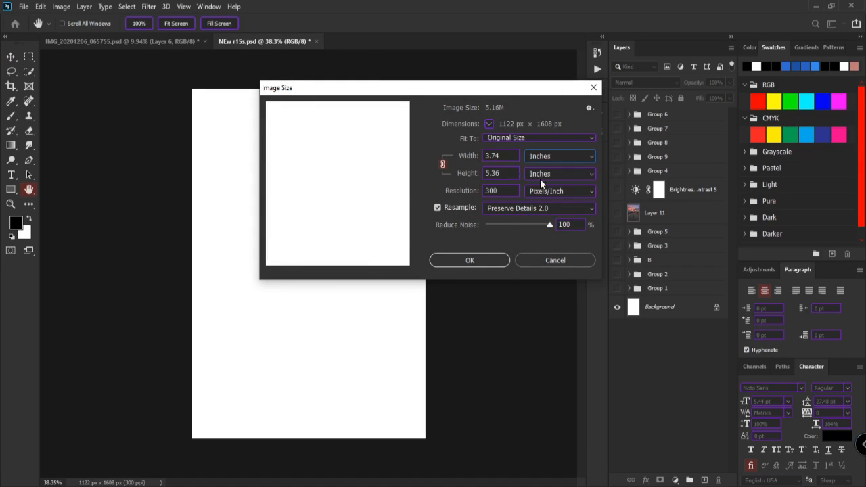
left_click(532, 260)
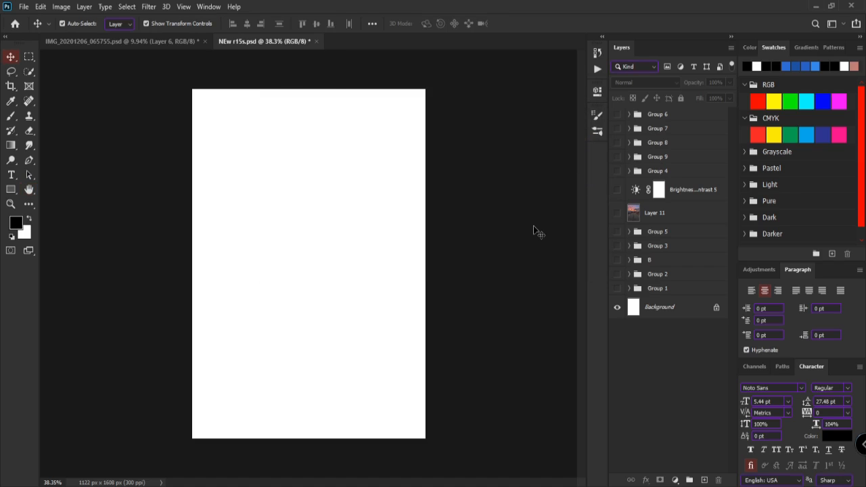
Step: Show and expand Group 1, review its man and bike layers, and compare the group shown and hidden
left_click(617, 290)
left_click(630, 290)
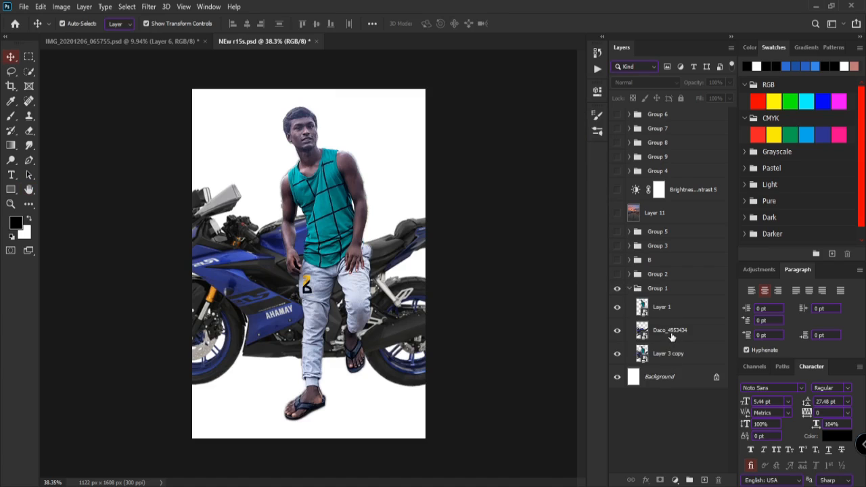
left_click(671, 337)
left_click(667, 313)
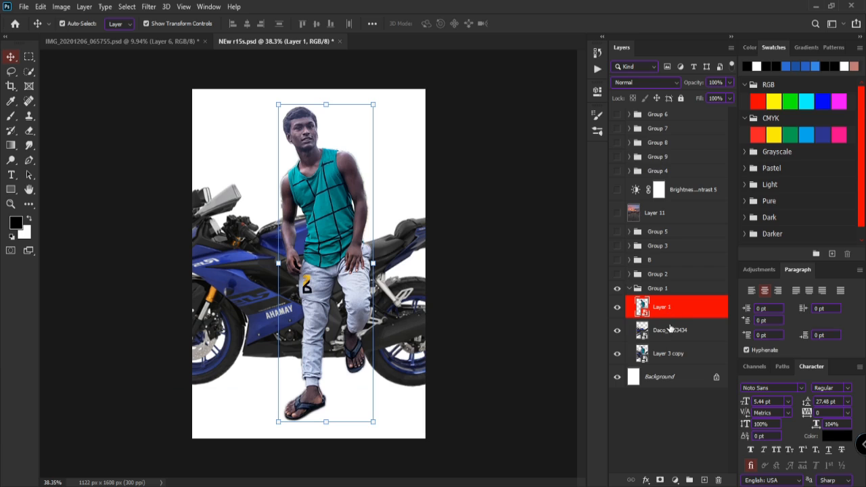
left_click(669, 354)
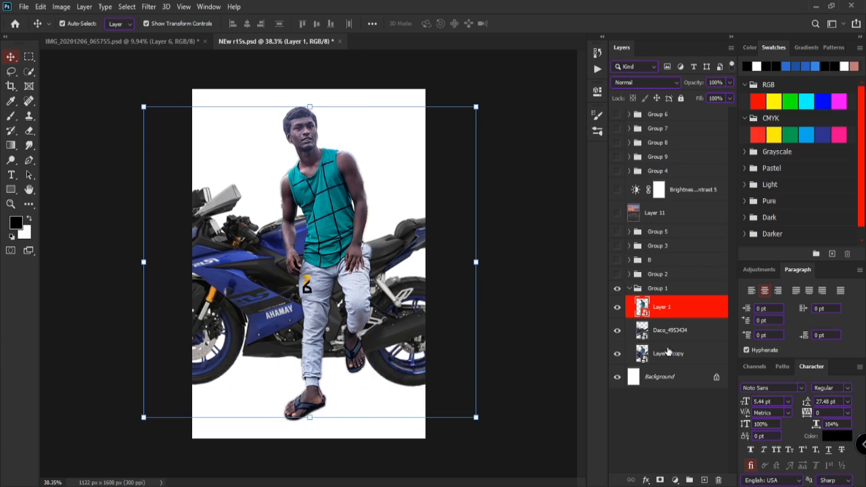
left_click(657, 290)
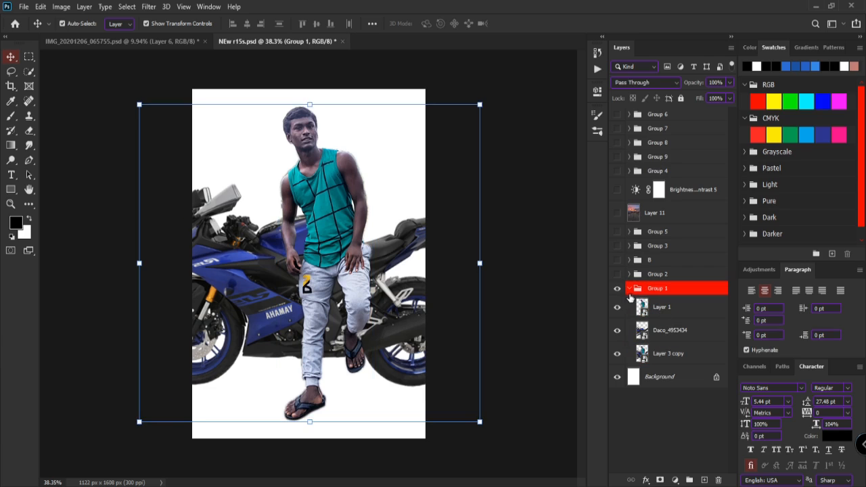
left_click(617, 289)
left_click(617, 290)
Step: Show and expand Group 2, and set the Hue of its Hue/Saturation 1 adjustment to -18
left_click(616, 275)
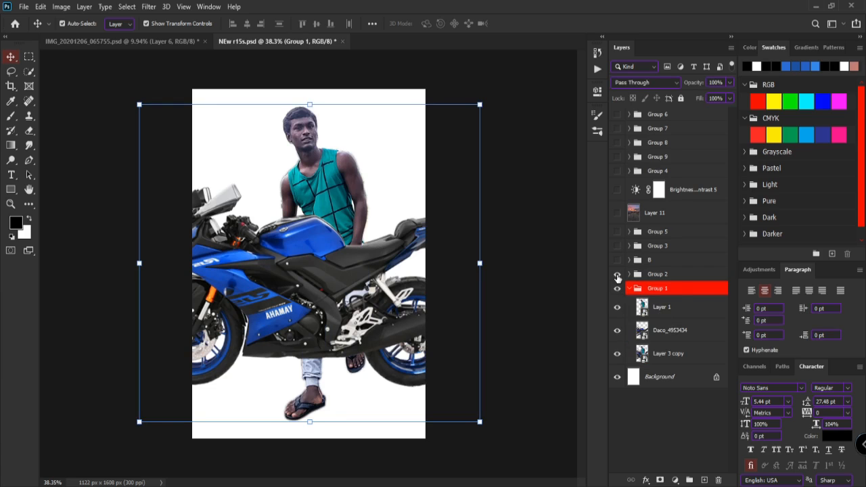
left_click(630, 275)
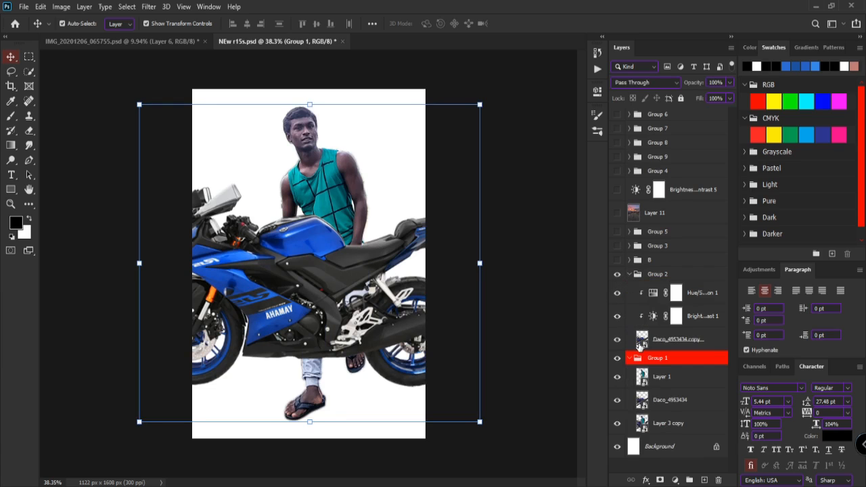
double_click(654, 292)
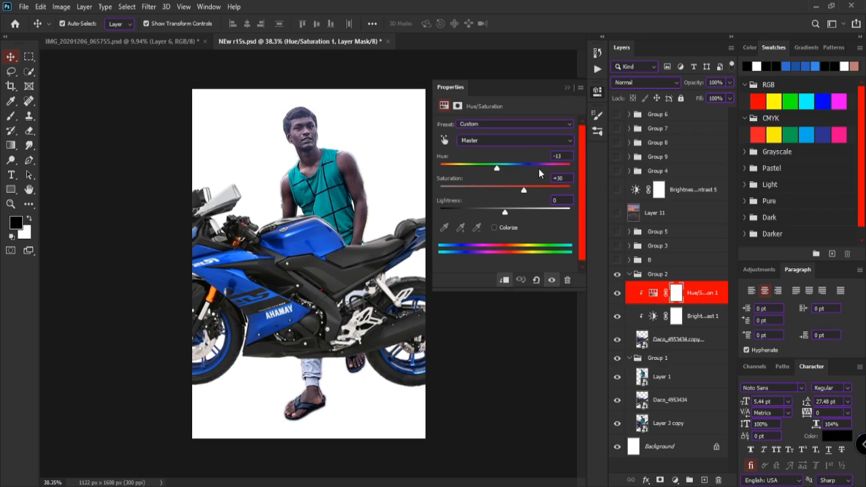
mouse_move(506, 168)
left_mouse_down()
mouse_move(518, 171)
mouse_move(511, 169)
left_mouse_up()
type("0")
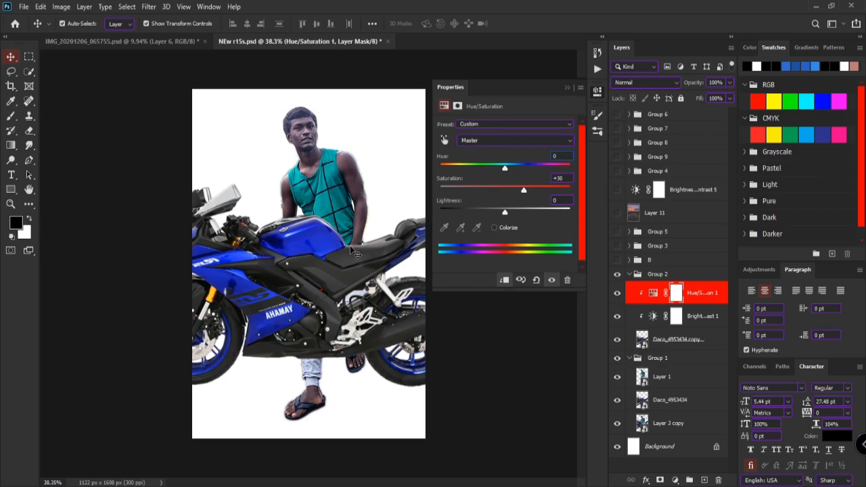
left_click_drag(505, 169, 494, 171)
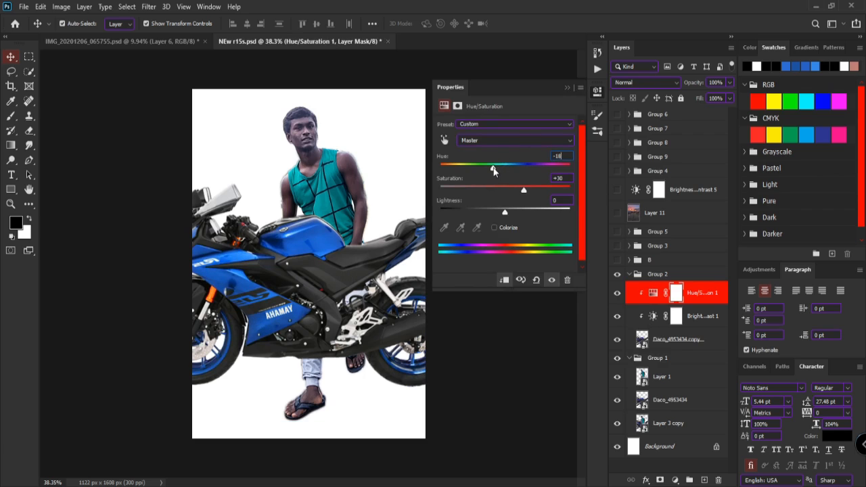
left_click(567, 88)
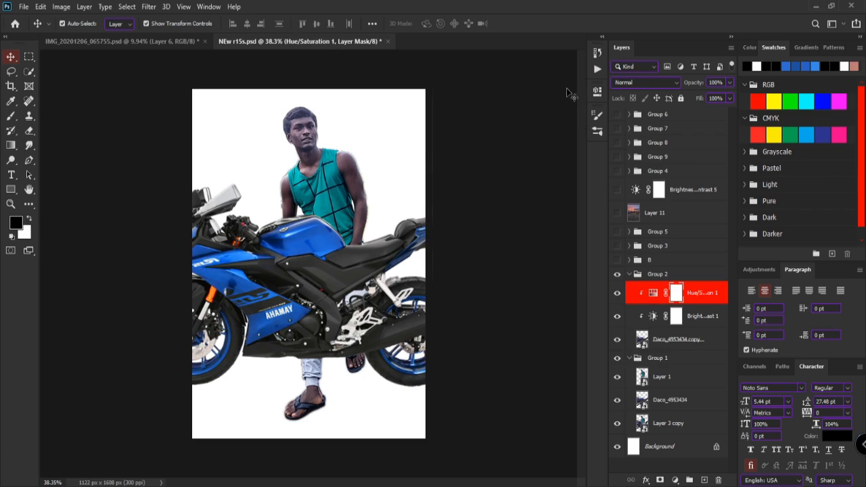
Step: Review the brightness and contrast settings of the Brightness/Contrast 1 adjustment in Group 2, and undo the last changes
double_click(654, 317)
left_click_drag(517, 157, 509, 176)
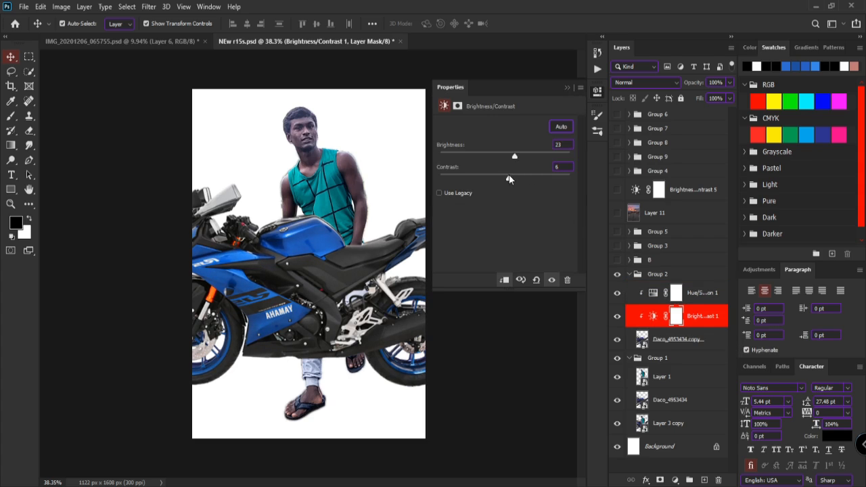
left_click(567, 88)
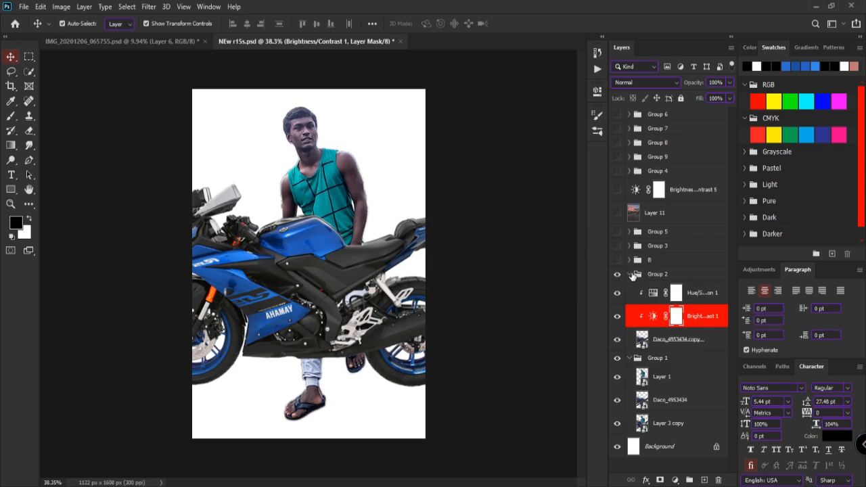
key("ctrl+z")
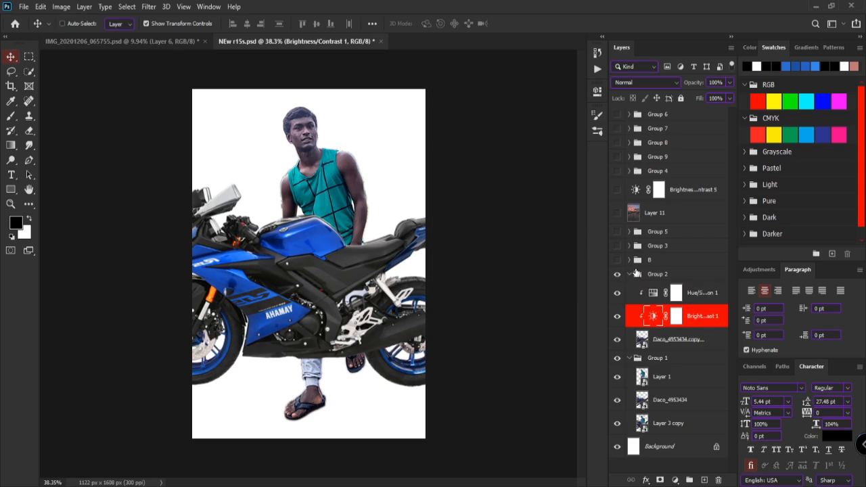
key("ctrl+z")
Step: Collapse Group 2, and expand and show group B above it
left_click(617, 274)
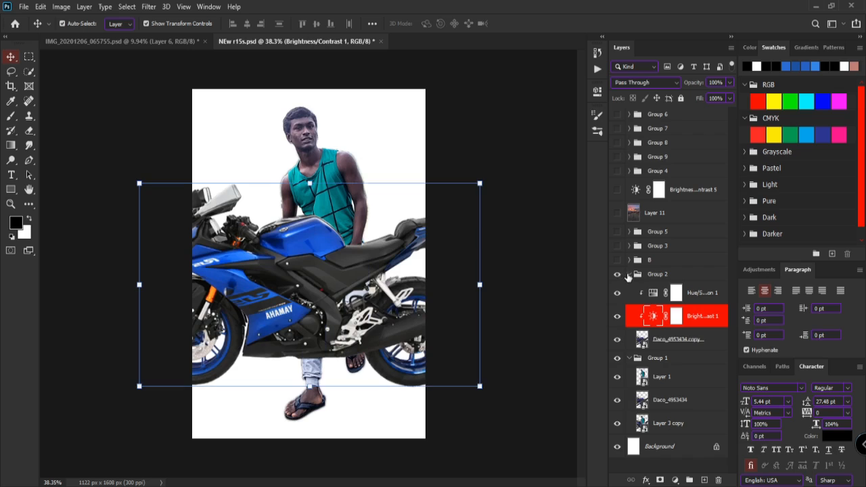
left_click(630, 274)
left_click(629, 260)
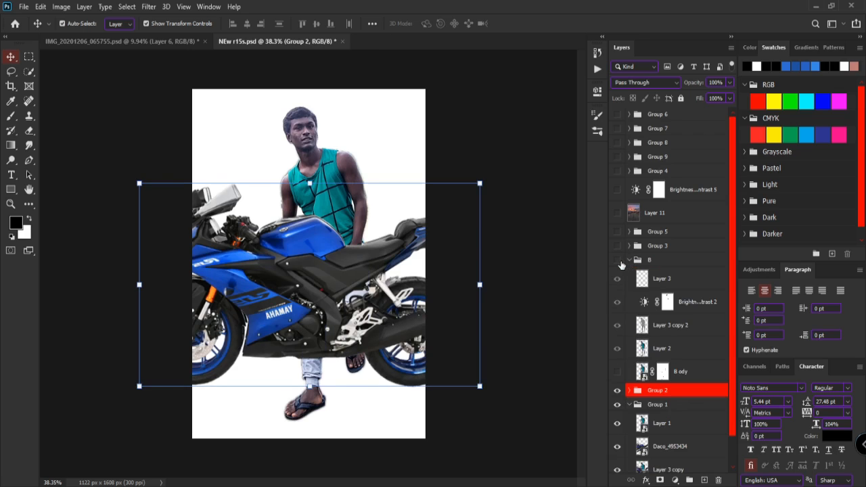
left_click(616, 264)
left_click(617, 263)
left_click(617, 262)
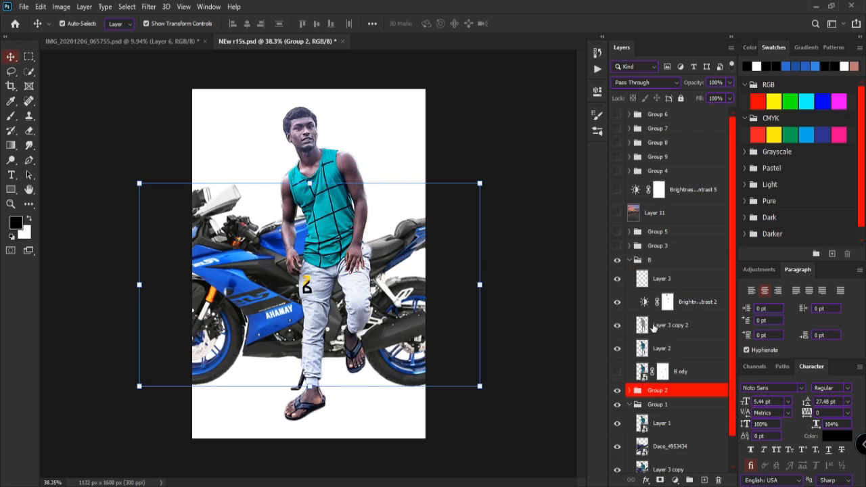
Step: Hide Brightness/Contrast 2 in group B and set Layer 3 copy 2 to Normal blending at 100% opacity
left_click(652, 328)
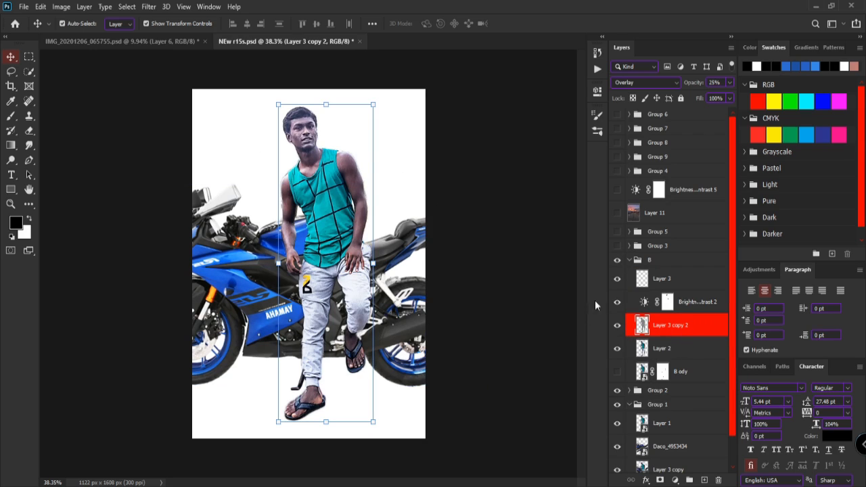
left_click(617, 303)
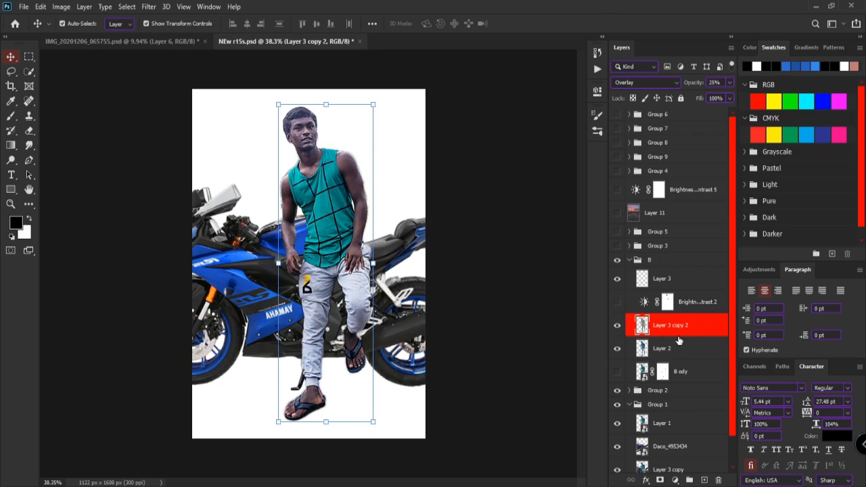
left_click(654, 84)
left_click(649, 89)
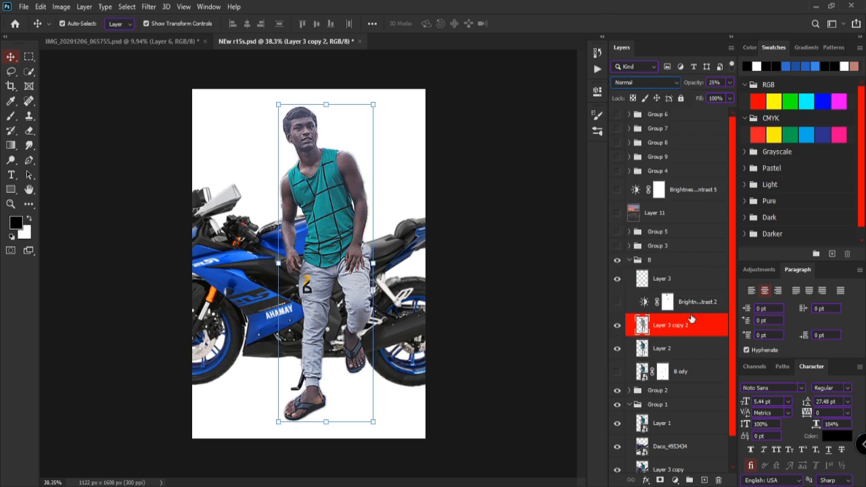
left_click(729, 82)
left_click(727, 97)
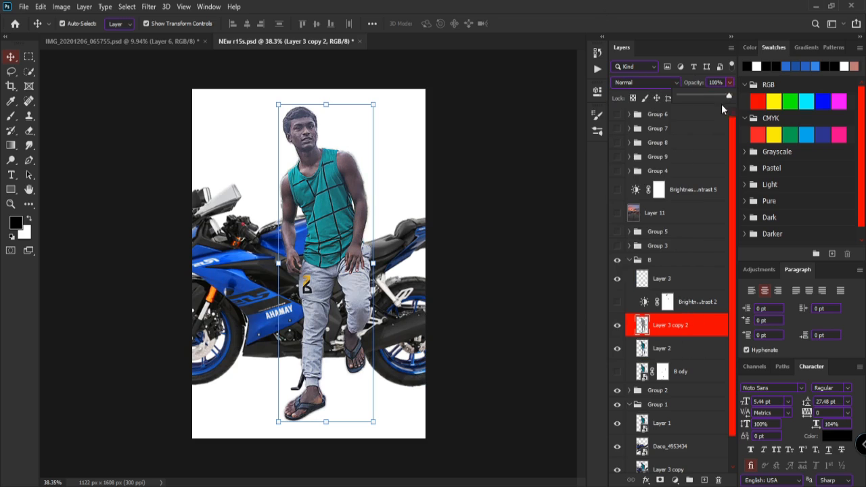
left_click(526, 122)
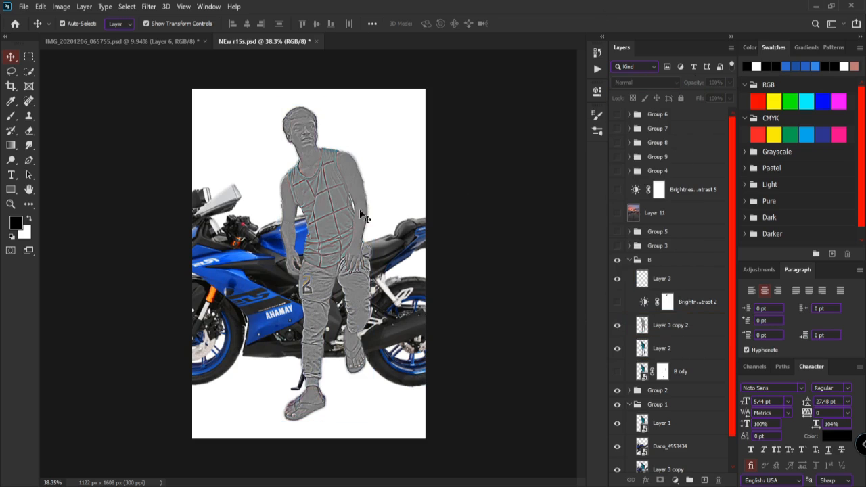
Step: Apply a High Pass filter with a radius of about 2.3 pixels to Layer 3 copy 2 in group B
left_click(662, 325)
left_click(142, 7)
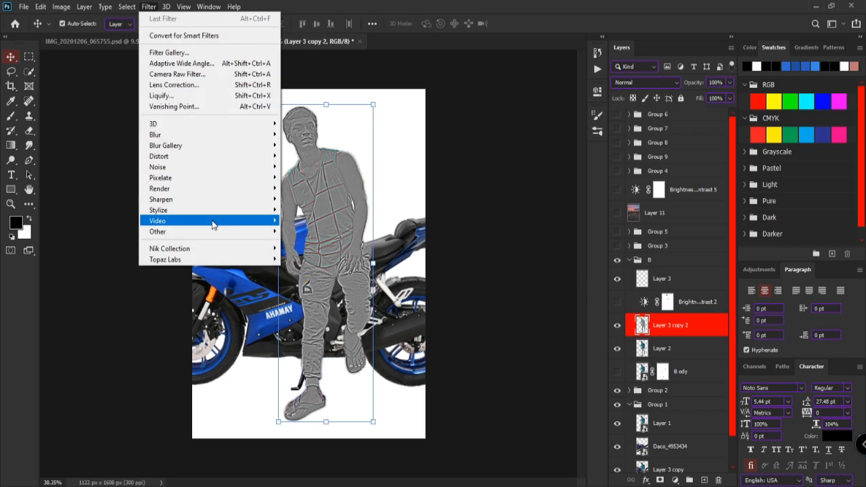
mouse_move(203, 231)
left_click(305, 242)
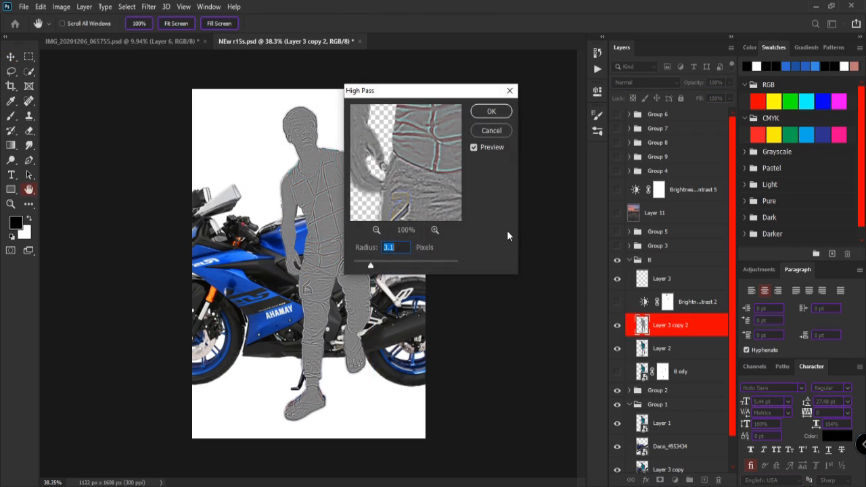
left_click_drag(403, 264, 406, 264)
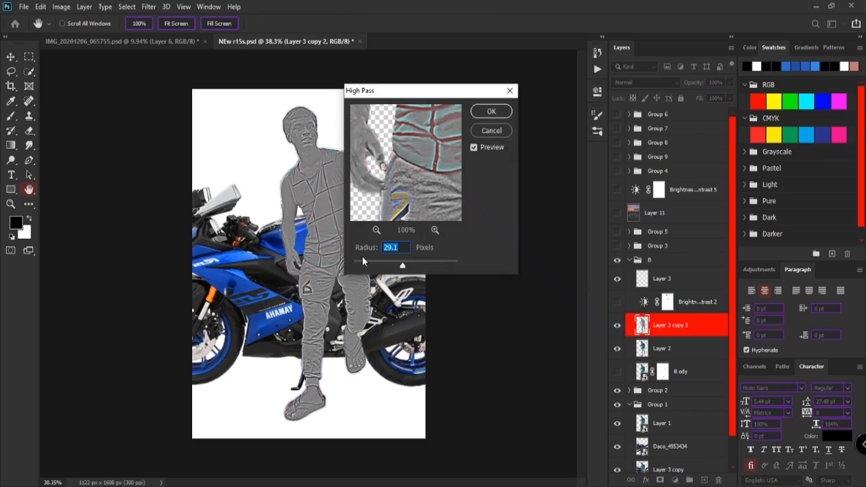
left_click(366, 264)
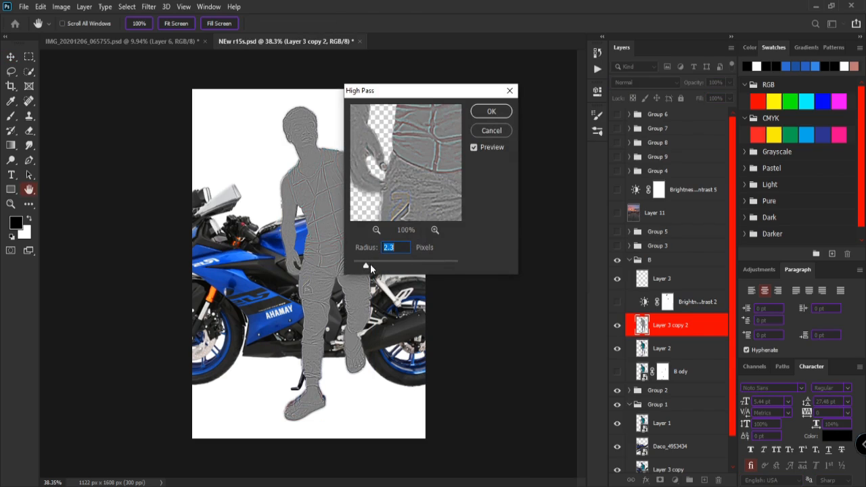
left_click(491, 111)
key("v")
Step: Set Layer 3 copy 2 to Overlay blending and compare the man with and without the sharpening layer
left_click(646, 81)
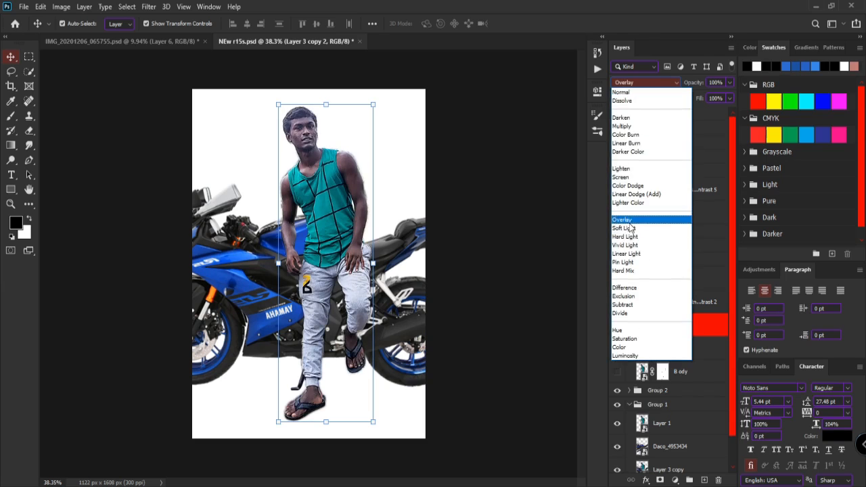
left_click(623, 220)
left_click(618, 327)
left_click(617, 327)
left_click(430, 178)
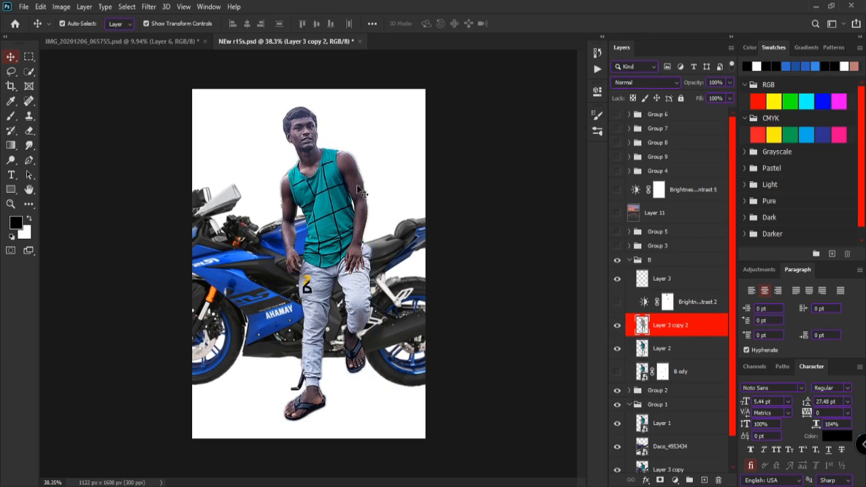
scroll(357, 185, "up", 10)
left_click(617, 327)
left_click(618, 327)
left_click(618, 326)
scroll(482, 176, "down", 8)
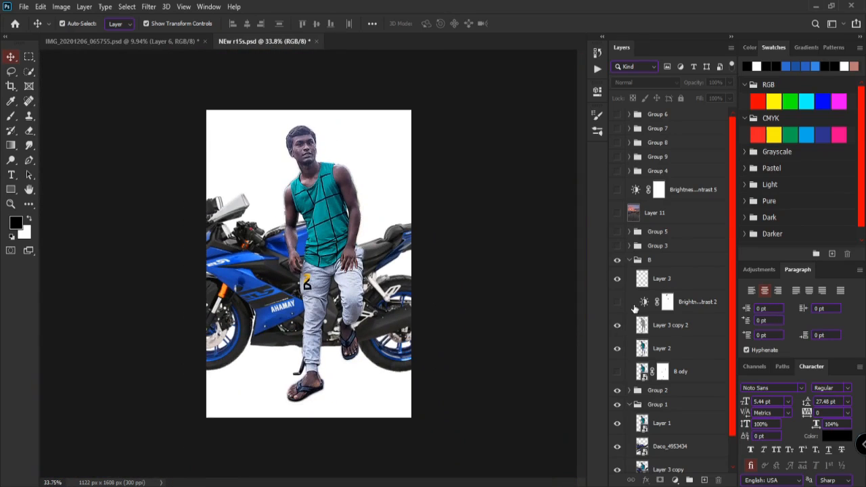
Step: Show Brightness/Contrast 2 in group B and check the kickstand on Layer 3 by toggling its visibility
left_click(618, 303)
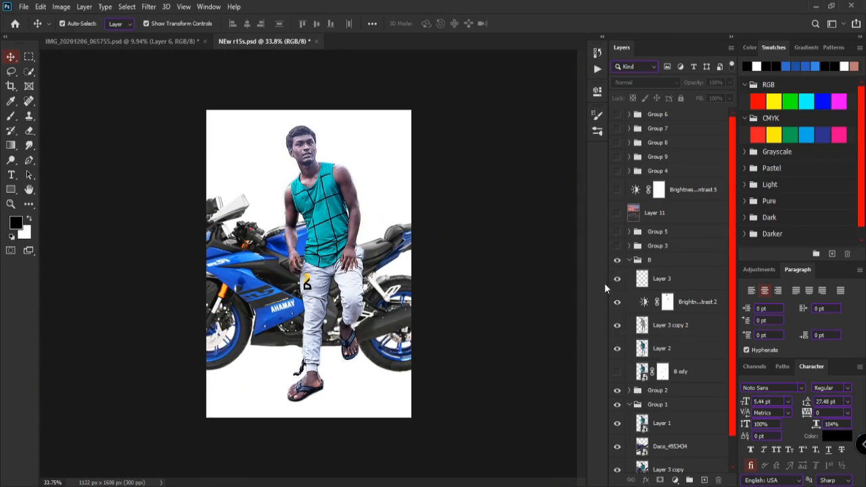
left_click(618, 279)
scroll(298, 374, "up", 6)
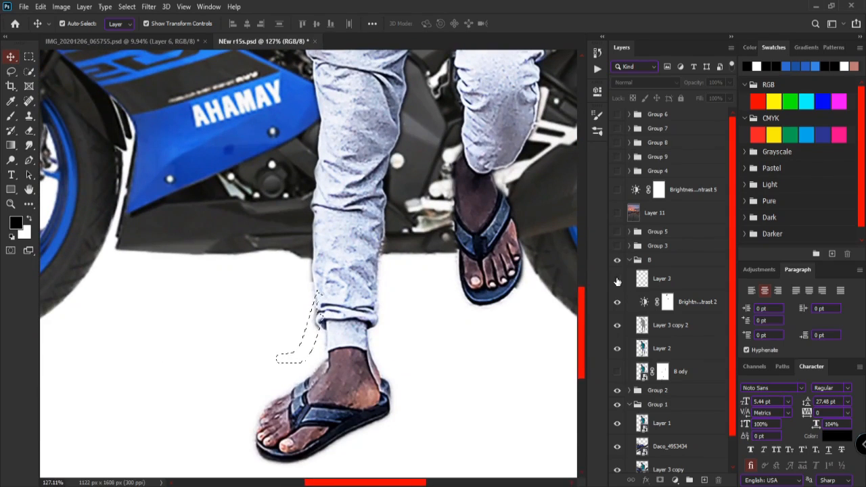
left_click(461, 314)
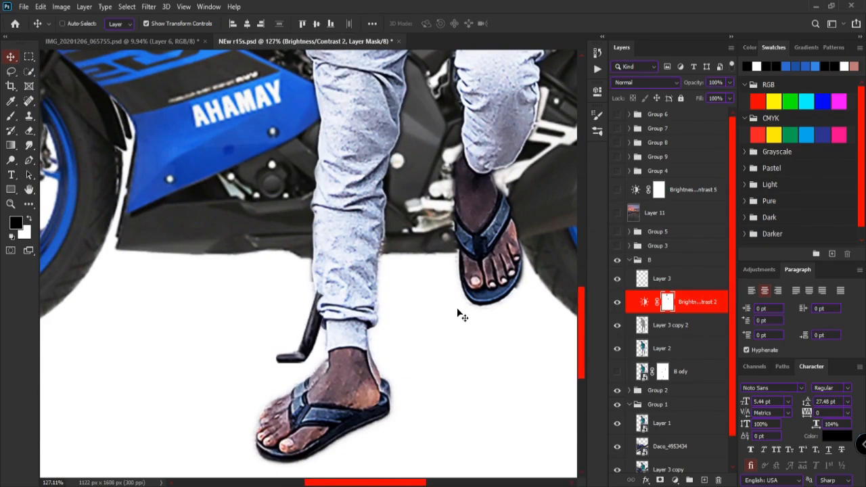
scroll(455, 315, "down", 6)
Step: In IMG_20201206_065755.psd, hide Layer 6, show Layer 3 copy and Background, and examine the kickstand beside the man's foot
left_click(169, 45)
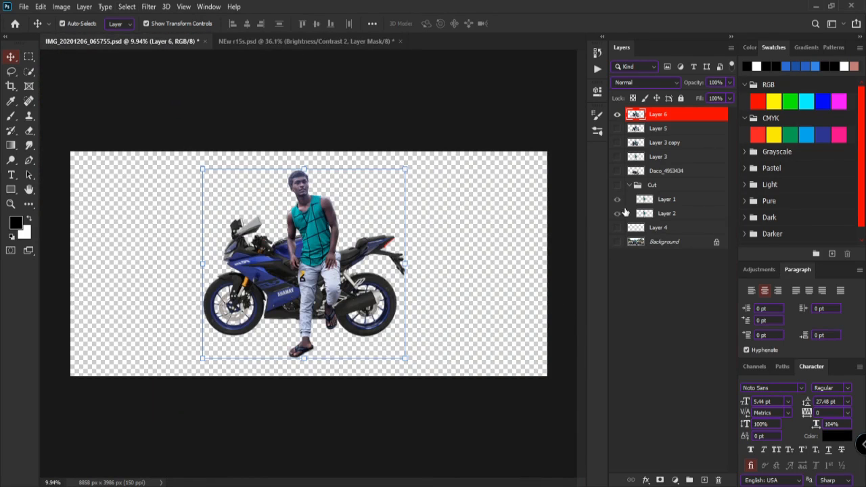
left_click(617, 115)
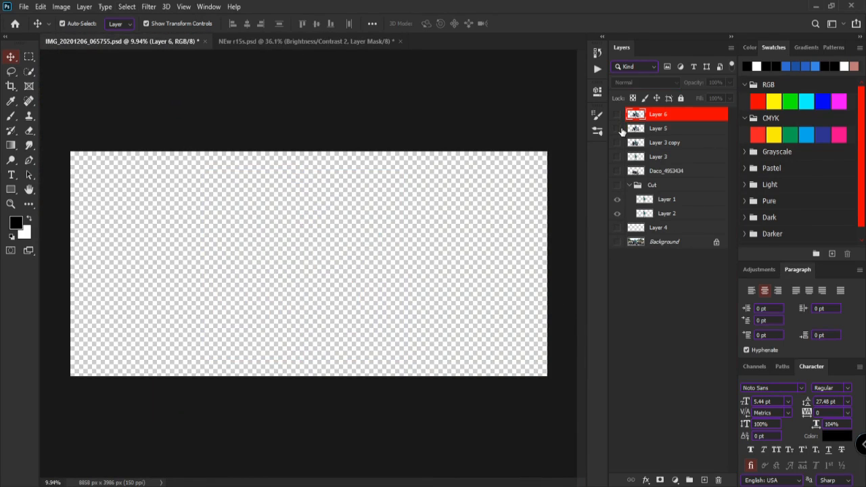
left_click(618, 129)
left_click(617, 143)
scroll(292, 322, "up", 5)
scroll(292, 408, "down", 5)
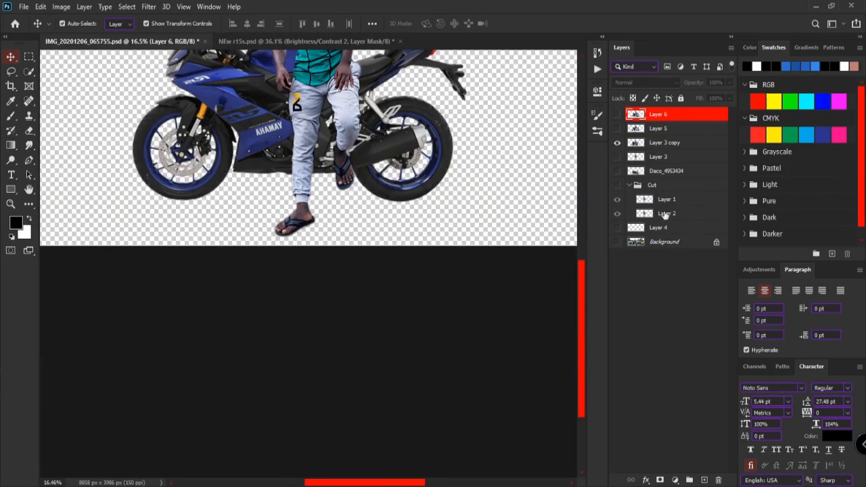
left_click(617, 241)
scroll(291, 210, "up", 5)
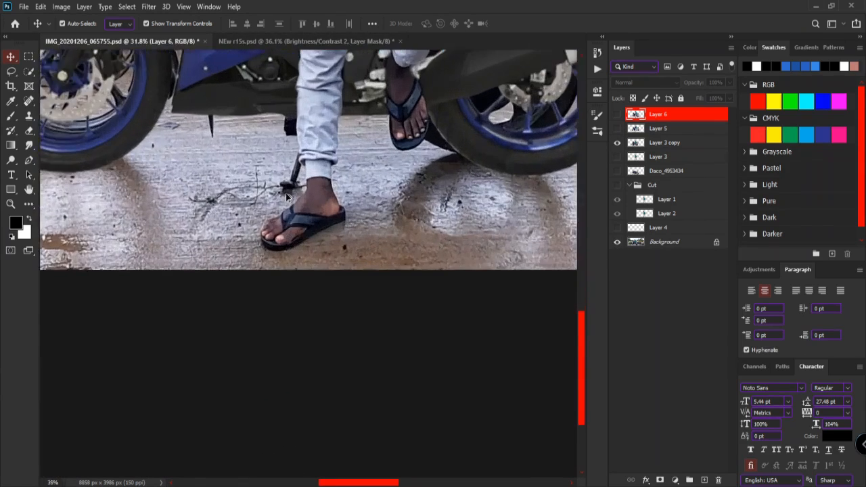
Step: Return to NEw r15s.psd, identify the kickstand's layer in group B, and clear the layer selection
left_click(295, 41)
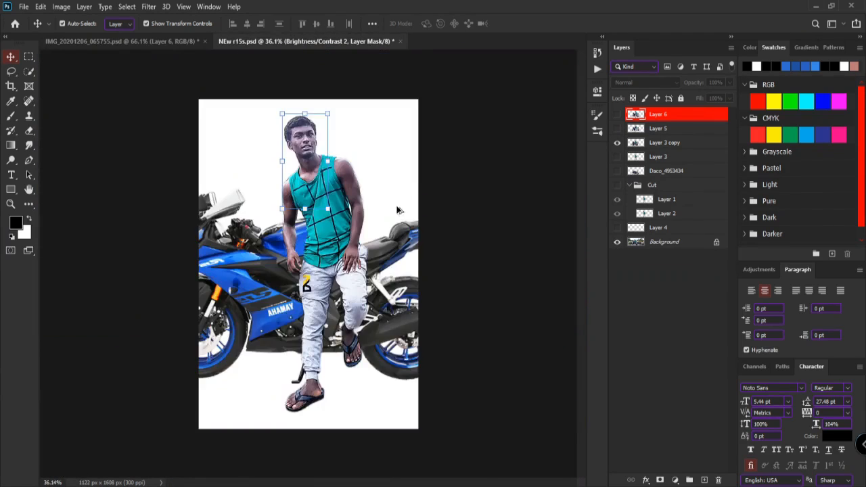
scroll(302, 405, "up", 2)
left_click(303, 405)
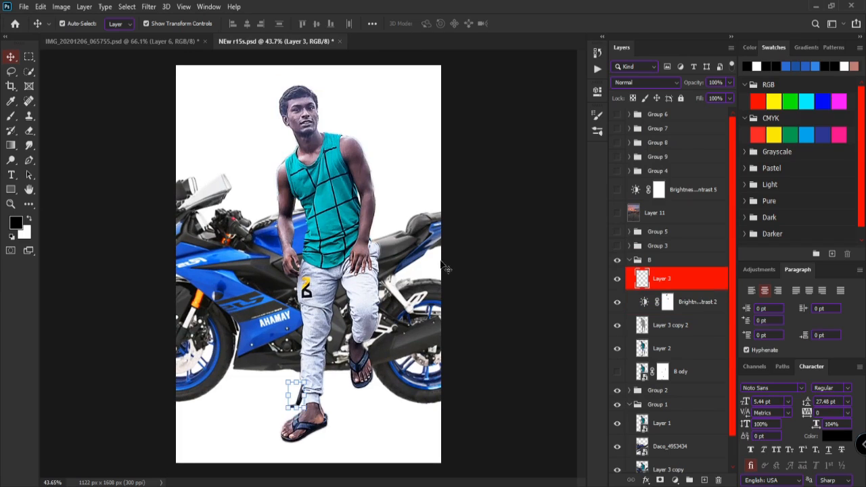
key("ctrl+alt+a")
Step: Show and expand Group 3, and select the layer mask of Layer 4 copy with the man's head in close view
left_click(616, 246)
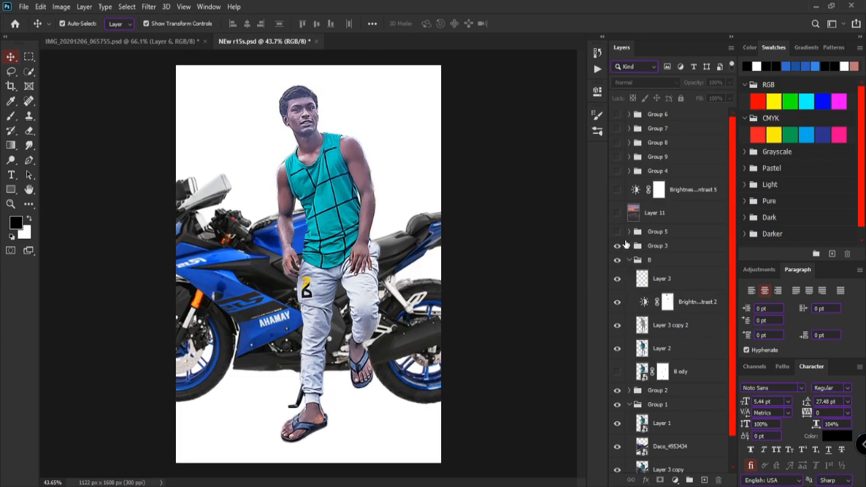
left_click(629, 246)
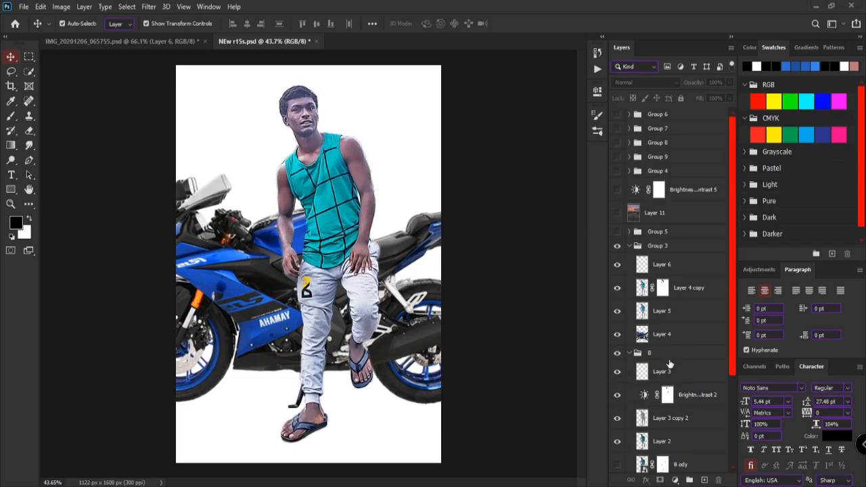
left_click(664, 290)
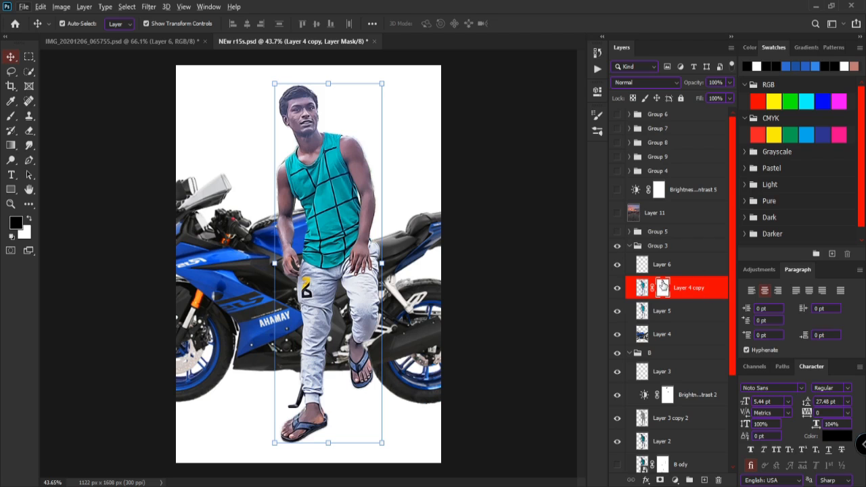
scroll(311, 112, "up", 7)
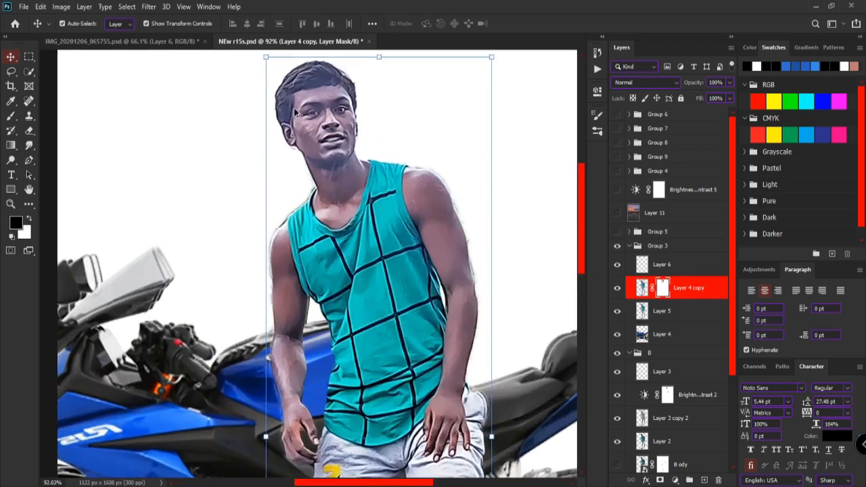
left_click_drag(416, 108, 385, 302)
Step: Choose the Brush tool and enlarge the brush to 250 pixels for the Layer 4 copy mask
key("b")
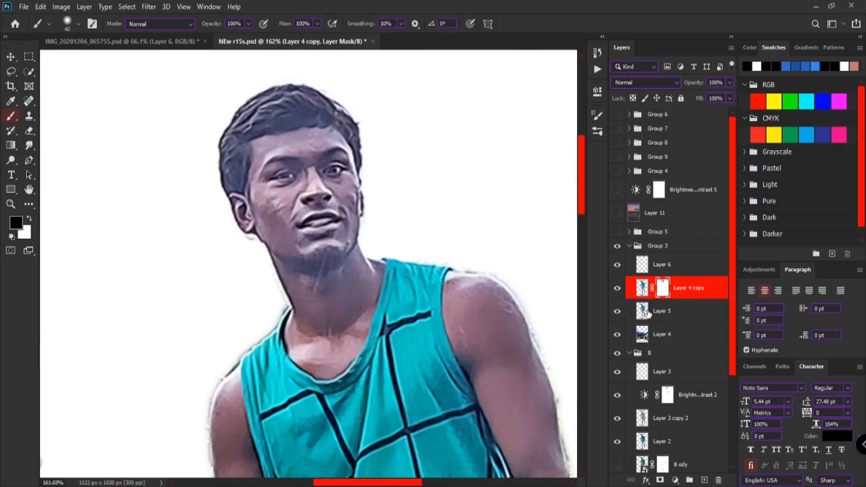
key("bracketright")
key("bracketright")
key("bracketright")
key("bracketright")
key("bracketright")
key("bracketright")
key("bracketright")
key("bracketright")
key("bracketright")
key("bracketright")
key("bracketright")
key("bracketright")
key("bracketleft")
key("bracketleft")
key("bracketright")
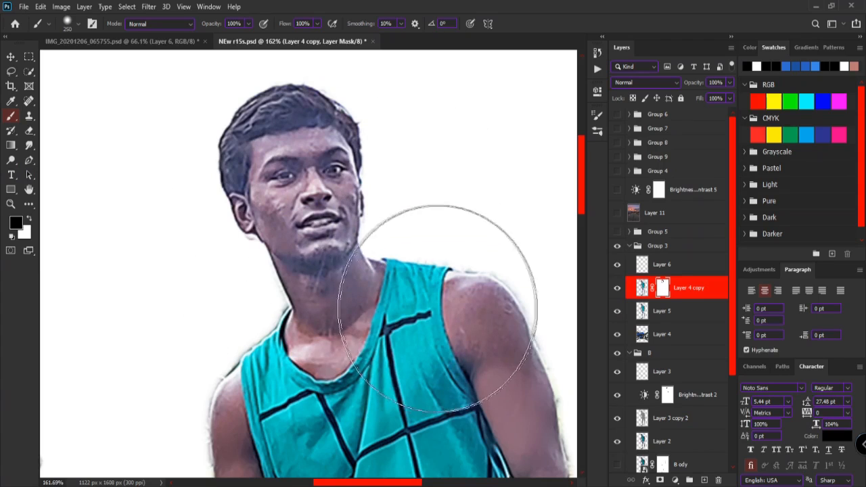
Step: Undo the last two changes and examine the man's upper body without Group 3
left_click_drag(429, 329, 409, 260)
key("ctrl+z")
key("ctrl+z")
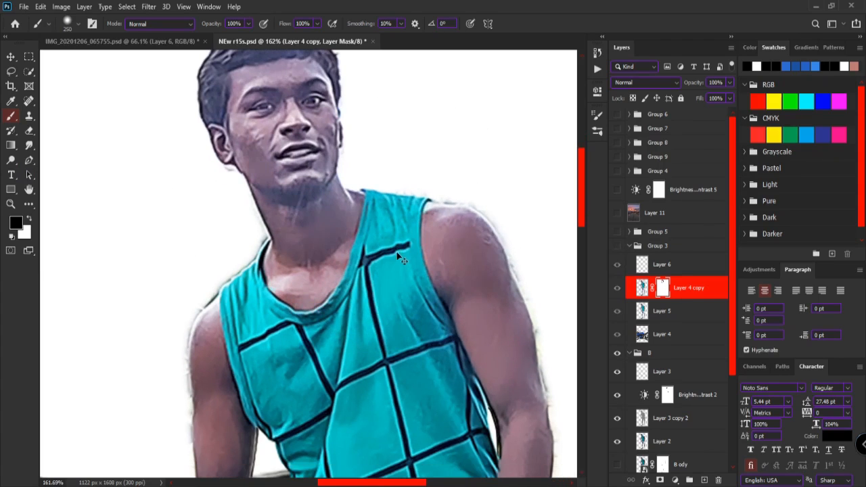
scroll(398, 266, "down", 4)
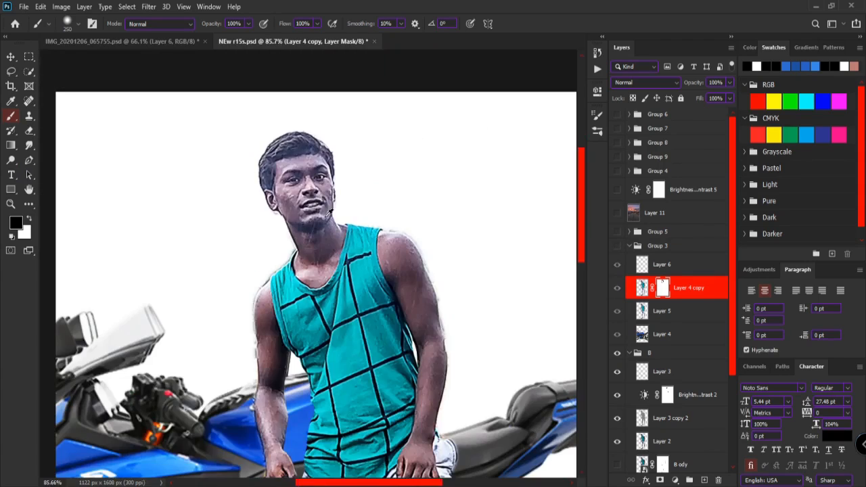
scroll(237, 251, "up", 1)
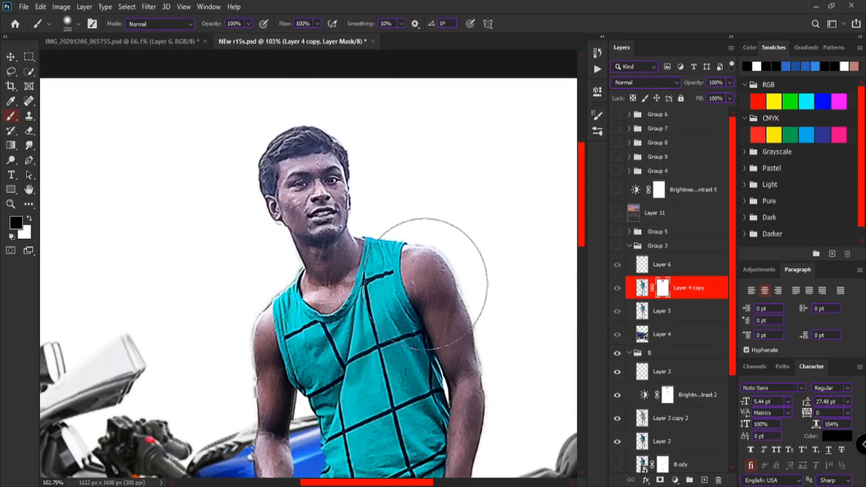
Step: Show Group 3 again, check the effect of Layer 4 copy, and select that layer's mask
left_click(632, 248)
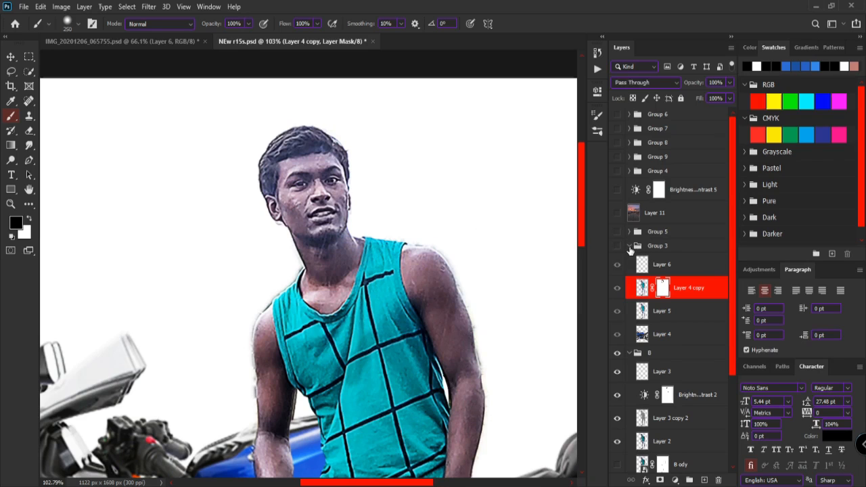
left_click(618, 247)
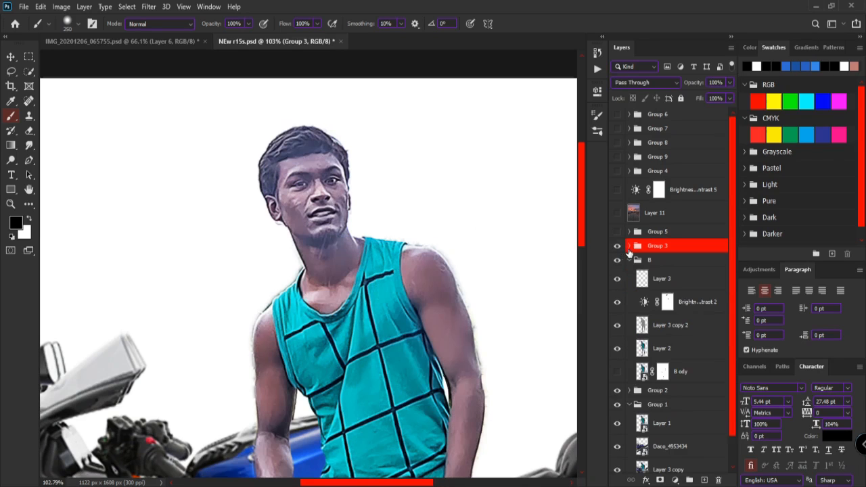
left_click(630, 247)
left_click(618, 288)
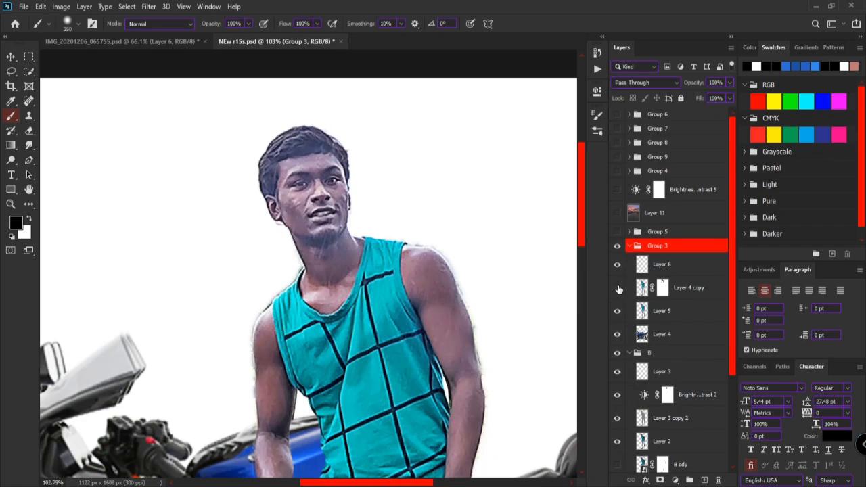
left_click(663, 288)
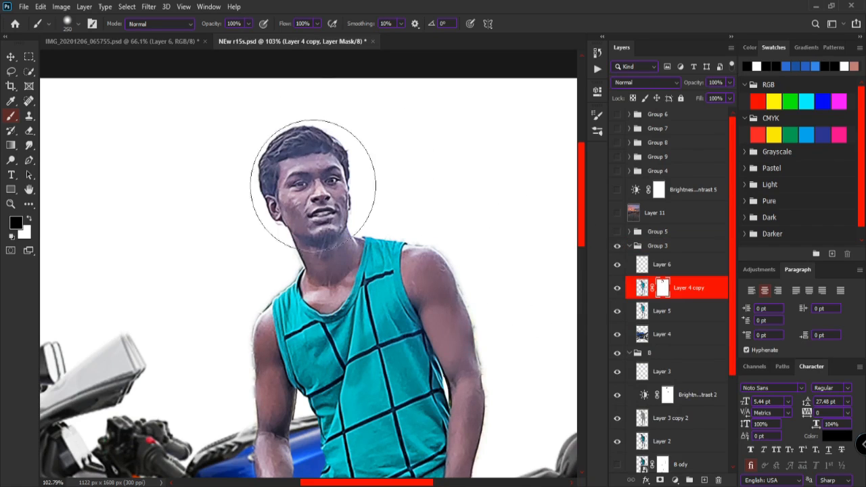
Step: Show and expand the background Group 5 above Group 3, with the whole composition in view
left_click(633, 233)
left_click(617, 232)
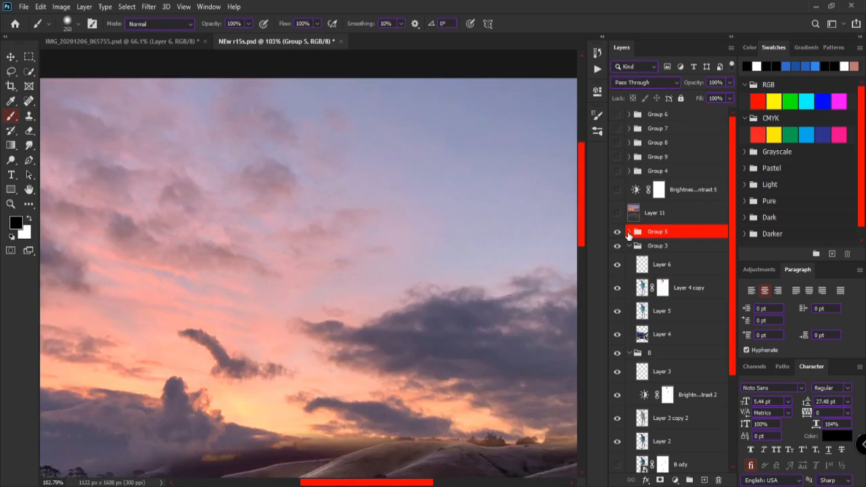
left_click(629, 233)
scroll(440, 246, "down", 7)
scroll(336, 257, "up", 3)
scroll(337, 261, "down", 3)
scroll(333, 265, "up", 2)
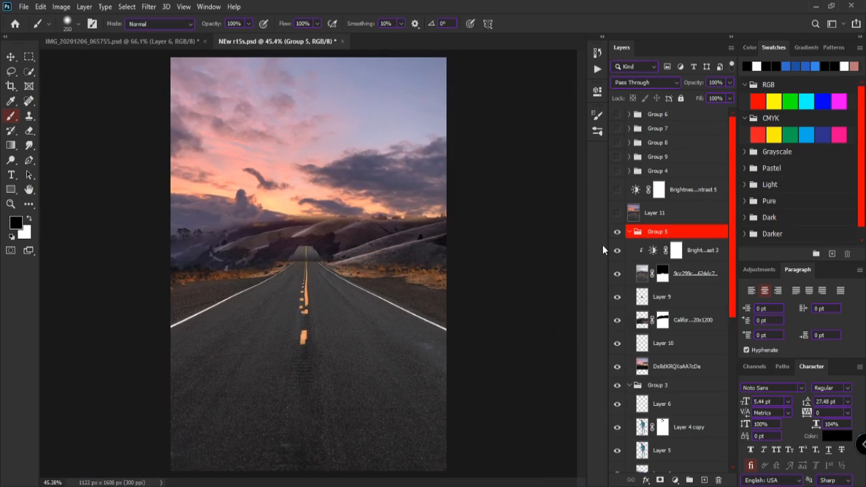
Step: Hide the layers above the sunset sky image in Group 5, and select the sky layer Ds8dKRQXoAA7cDe
left_click(647, 369)
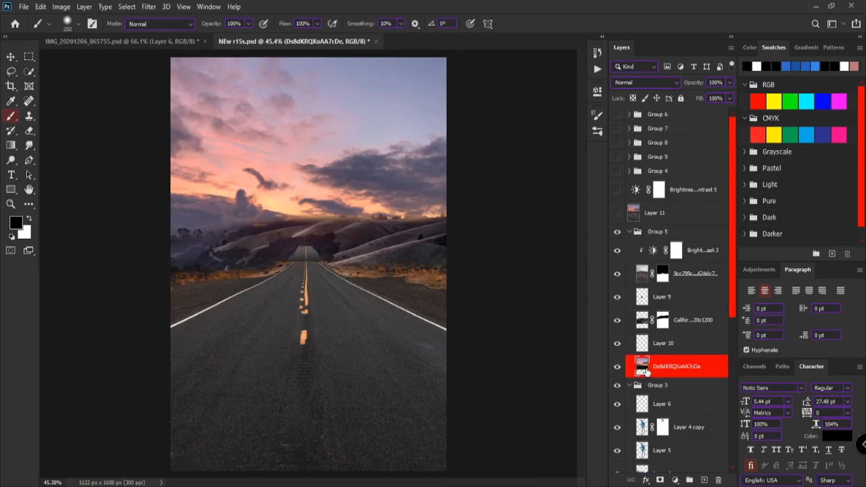
left_click(624, 344)
left_click_drag(620, 339, 628, 284)
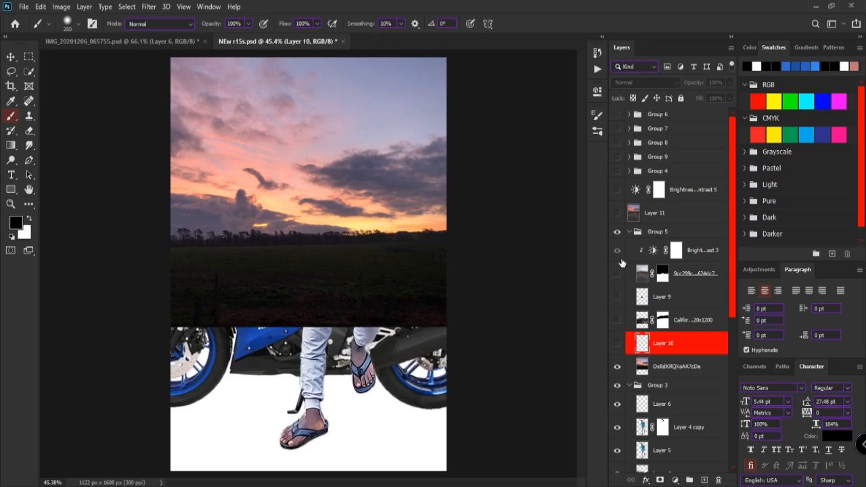
left_click(619, 266)
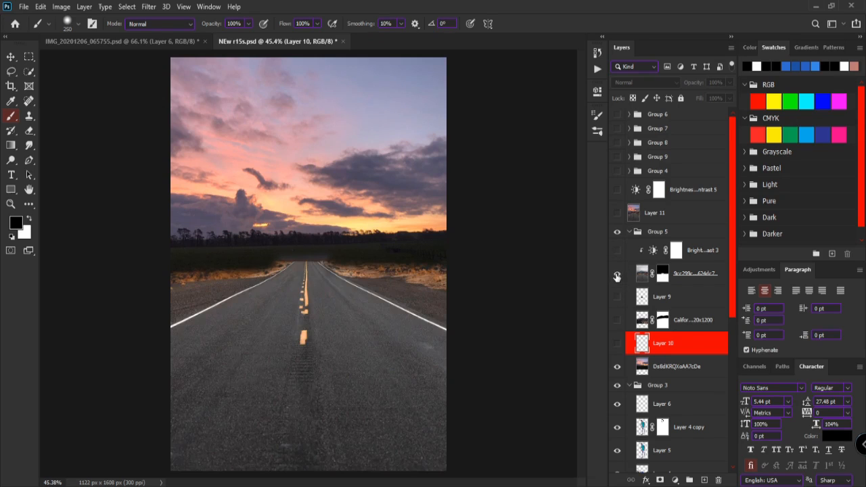
left_click(617, 274)
key("v")
left_click(371, 184)
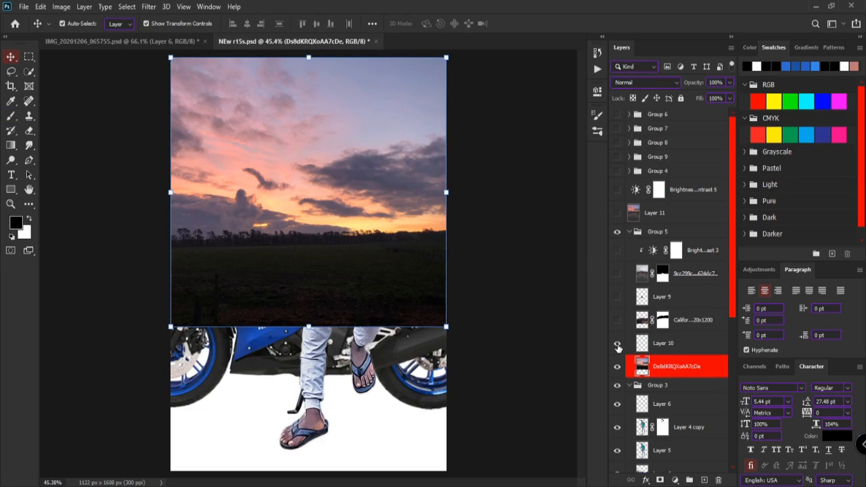
Step: Show the California hills layer over the sunset sky, try repositioning it lower, and select its layer mask
left_click(617, 321)
left_click_drag(408, 285, 406, 309)
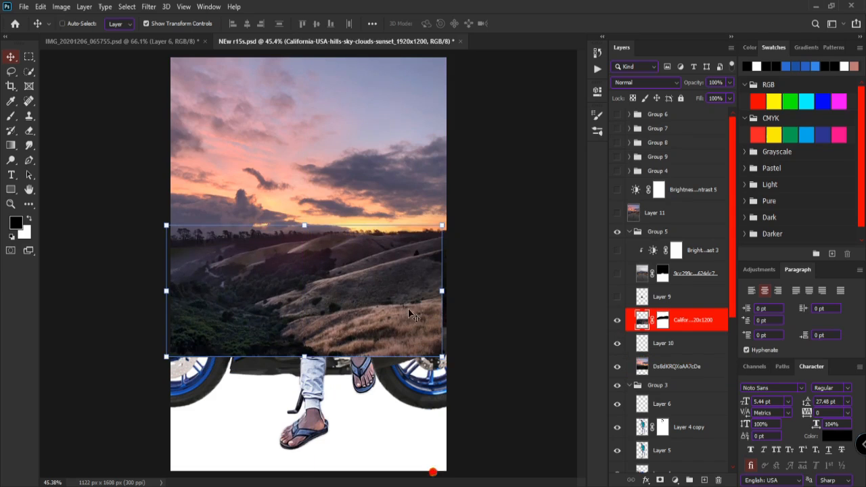
left_click(664, 322)
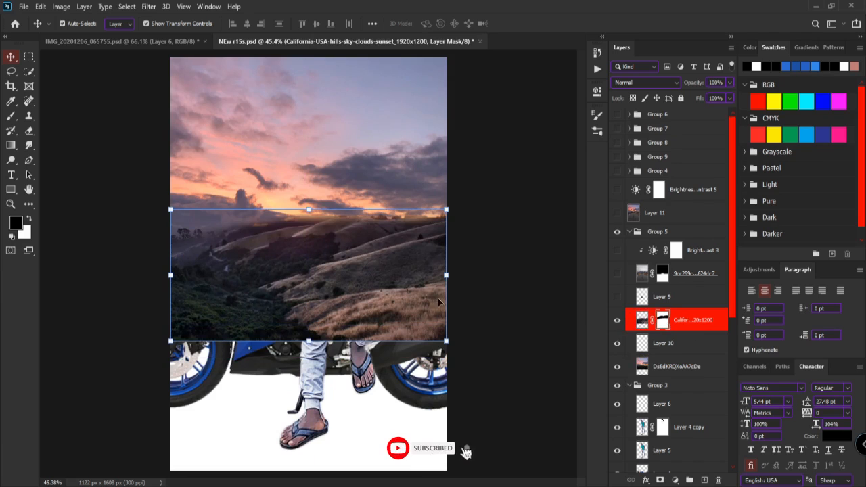
Step: Try painting the California hills layer's mask with a 1200 px soft brush in black and white, and undo the strokes
key("b")
key("bracketright")
key("bracketright")
key("bracketright")
key("bracketright")
key("bracketright")
key("bracketright")
mouse_move(128, 222)
left_mouse_down()
mouse_move(465, 214)
mouse_move(549, 233)
left_mouse_up()
key("ctrl+z")
key("x")
mouse_move(253, 262)
left_mouse_down()
mouse_move(488, 207)
mouse_move(588, 191)
mouse_move(388, 192)
mouse_move(315, 295)
mouse_move(202, 294)
mouse_move(434, 276)
left_mouse_up()
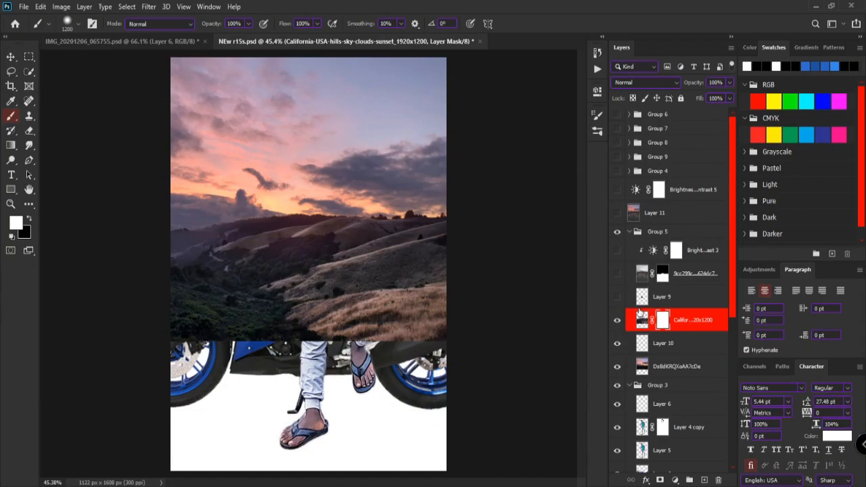
key("ctrl+z")
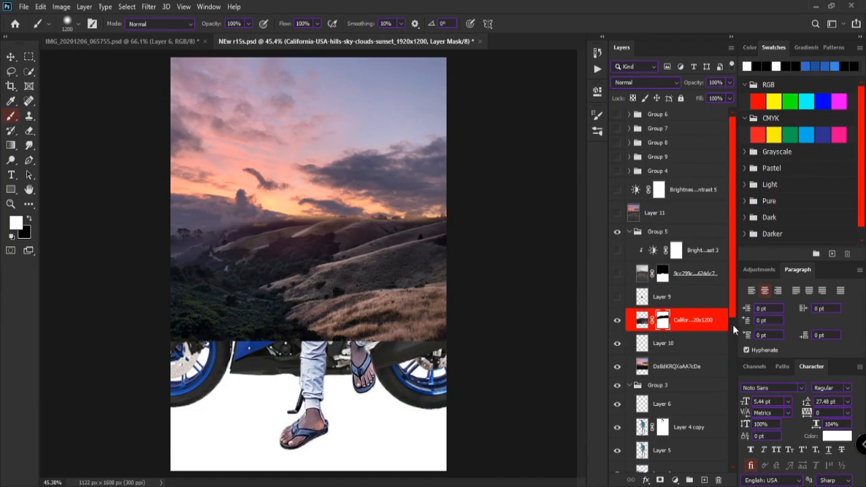
key("ctrl+z")
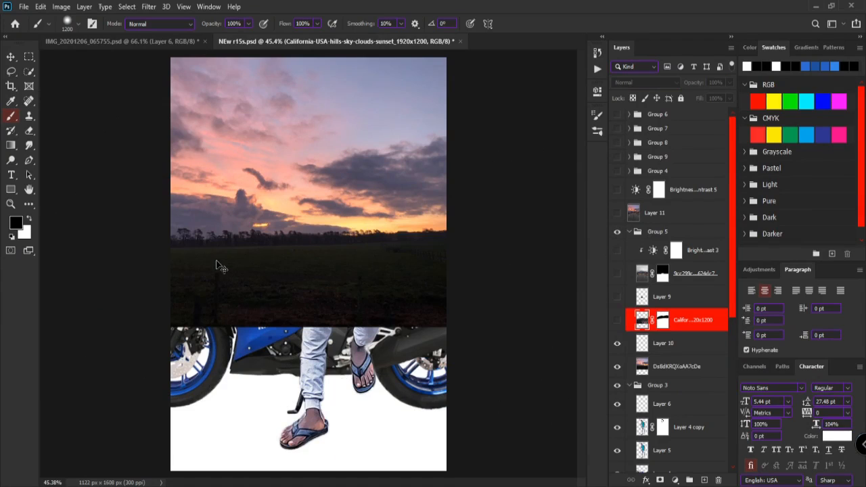
Step: Show the California hills layer, the Layer 9 road piece and the masked road image in Group 5
left_click(617, 321)
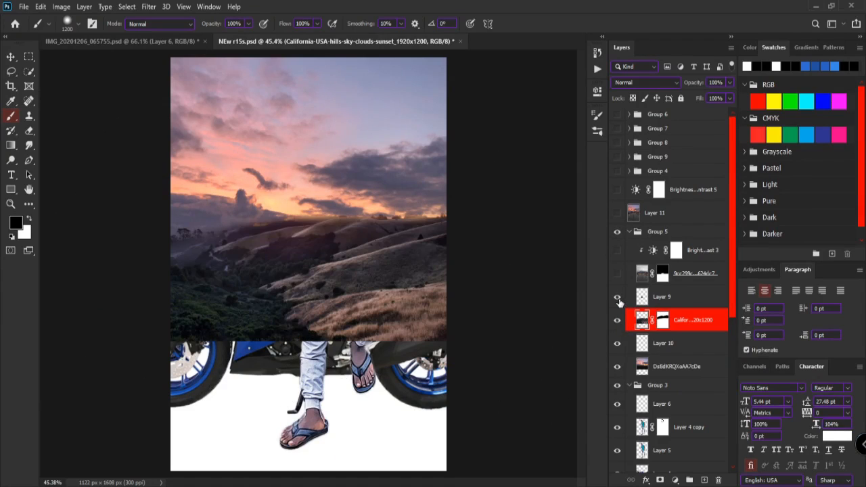
left_click(617, 297)
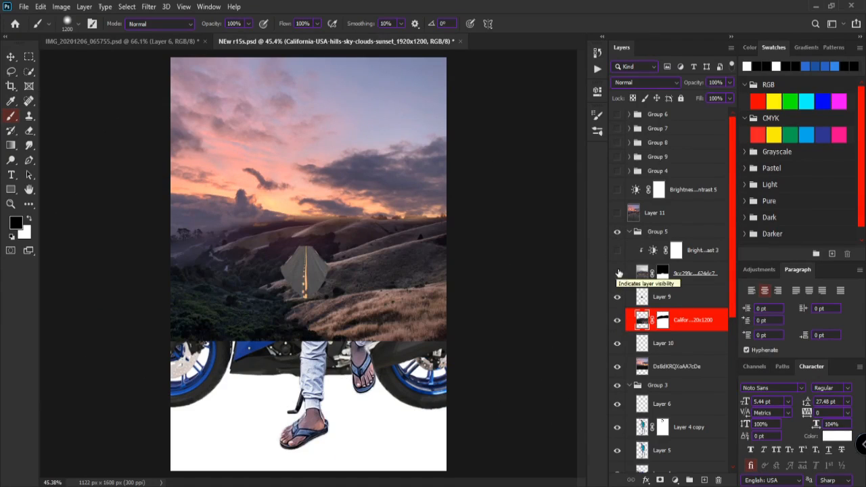
left_click(617, 273)
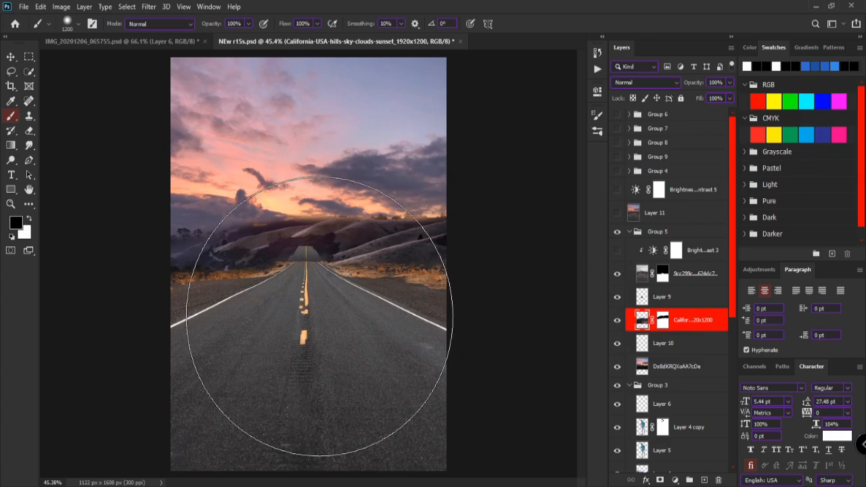
Step: Try moving the road image slightly down, undo the shift, check Layer 9's extent and clear any selection
key("v")
left_click(664, 302)
mouse_move(318, 263)
left_mouse_down()
mouse_move(315, 294)
mouse_move(321, 271)
left_mouse_up()
key("ctrl+z")
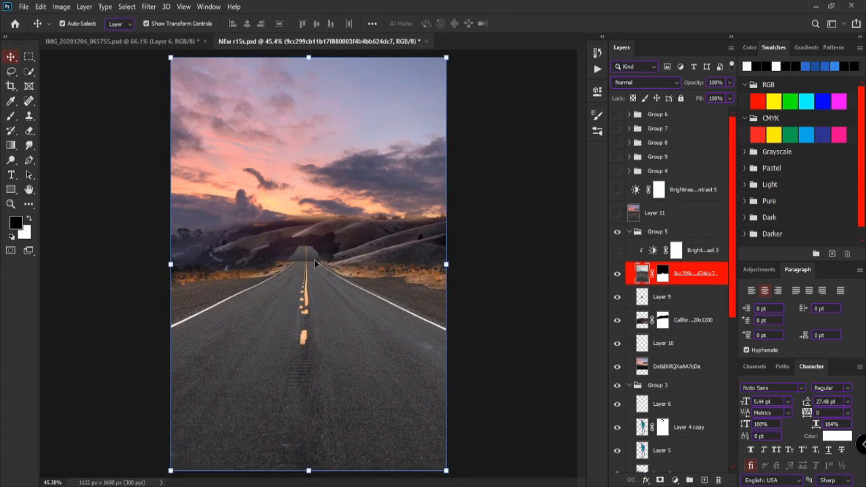
left_click(642, 302, "ctrl")
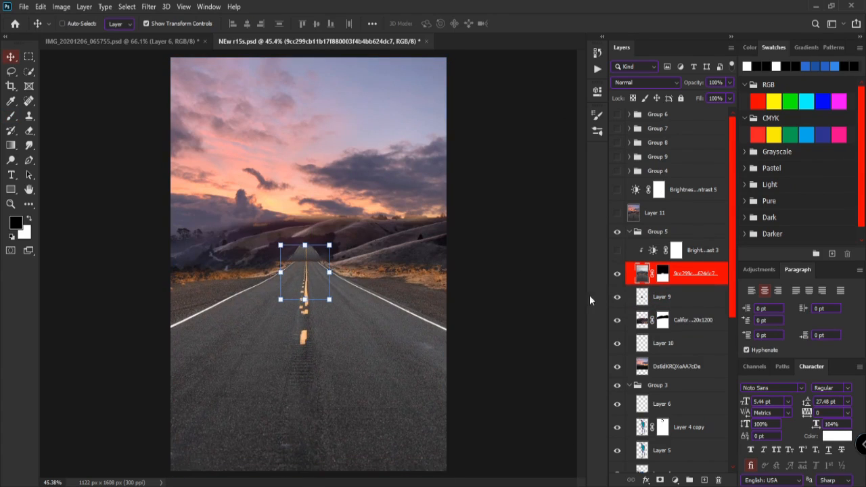
key("ctrl+d")
Step: Copy a rectangular patch from the middle of the road onto a new layer and move it up over the horizon
key("m")
left_click_drag(263, 290, 369, 408)
key("ctrl+j")
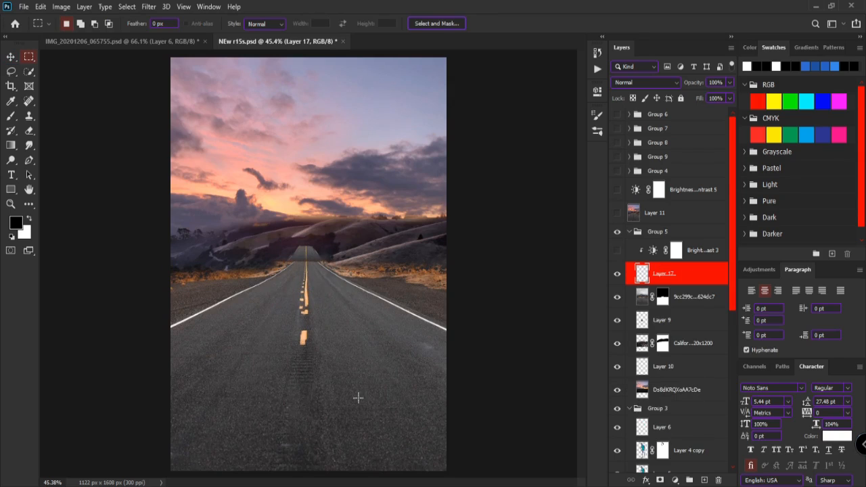
key("v")
left_click_drag(335, 374, 323, 300)
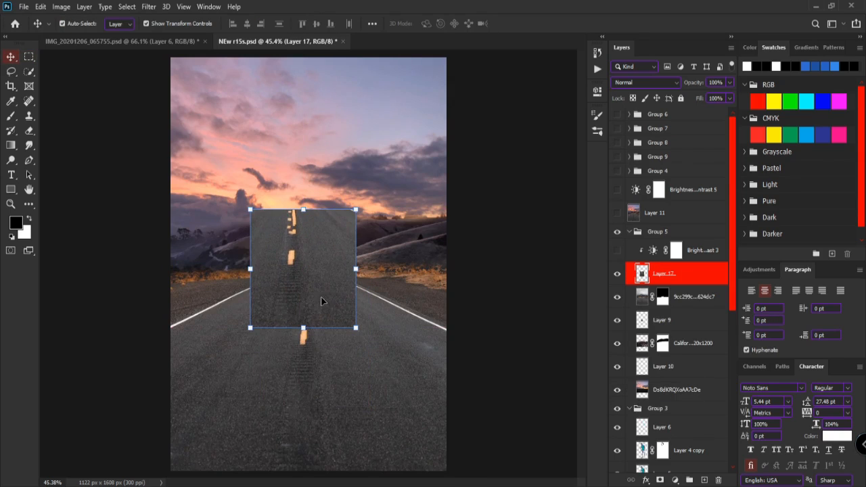
Step: Try distorting the copied road patch to match the perspective at the road's far end, and cancel the transformation
right_click(318, 255)
left_click(359, 305)
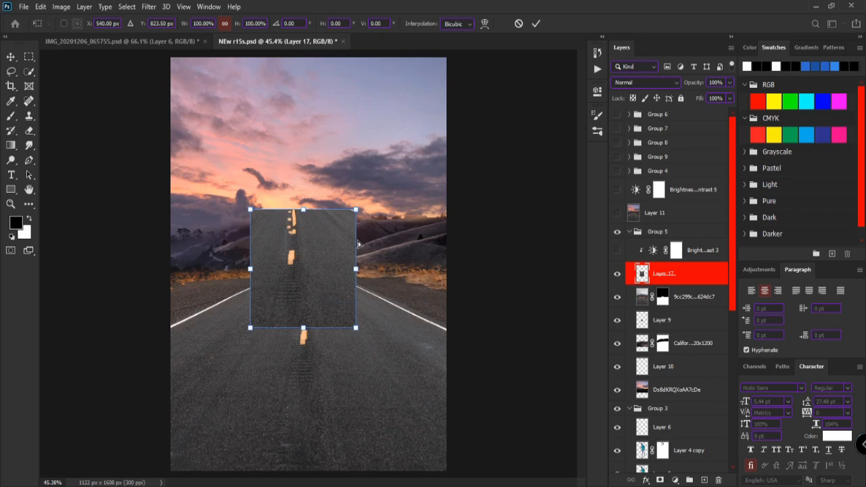
left_click_drag(357, 211, 342, 248)
left_click_drag(252, 213, 273, 277)
left_click_drag(336, 288, 355, 289)
left_click_drag(265, 292, 253, 292)
left_click_drag(359, 251, 346, 262)
left_click_drag(253, 251, 277, 266)
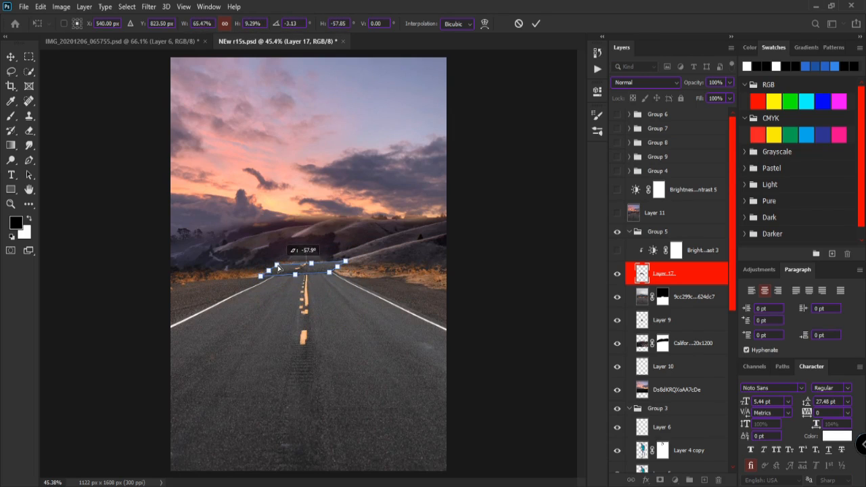
mouse_move(330, 274)
left_mouse_down()
mouse_move(337, 276)
mouse_move(333, 268)
left_mouse_up()
left_click_drag(272, 267, 280, 270)
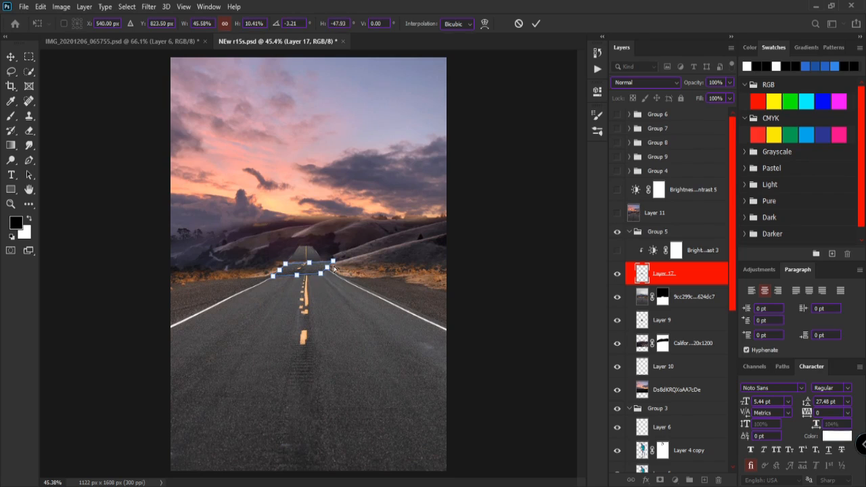
left_click_drag(332, 263, 331, 281)
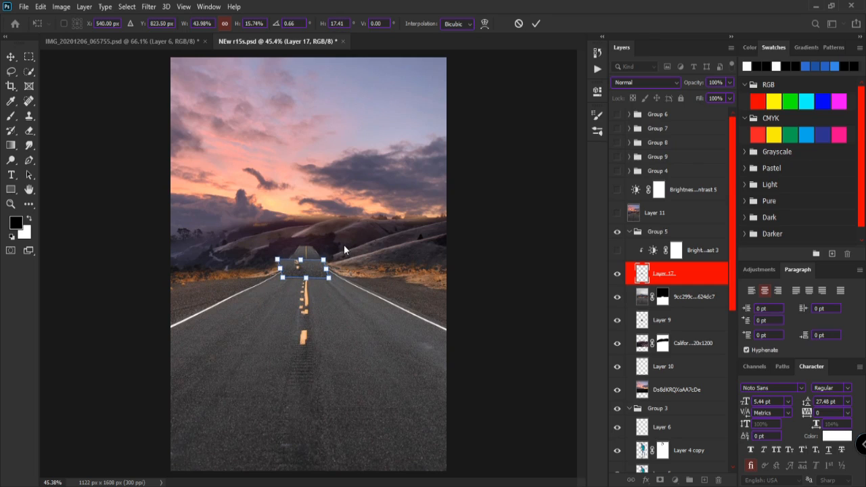
left_click(518, 24)
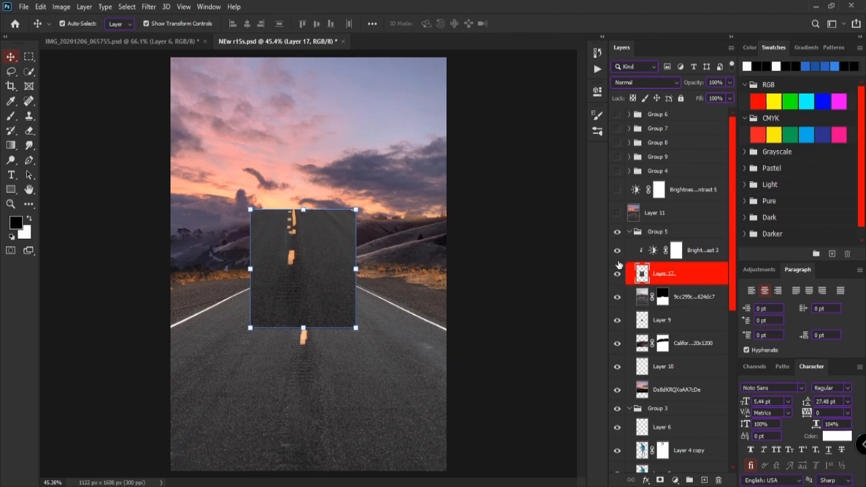
Step: Delete the copied road patch and show the Brightness/Contrast 3 adjustment clipped to the road image
key("Delete")
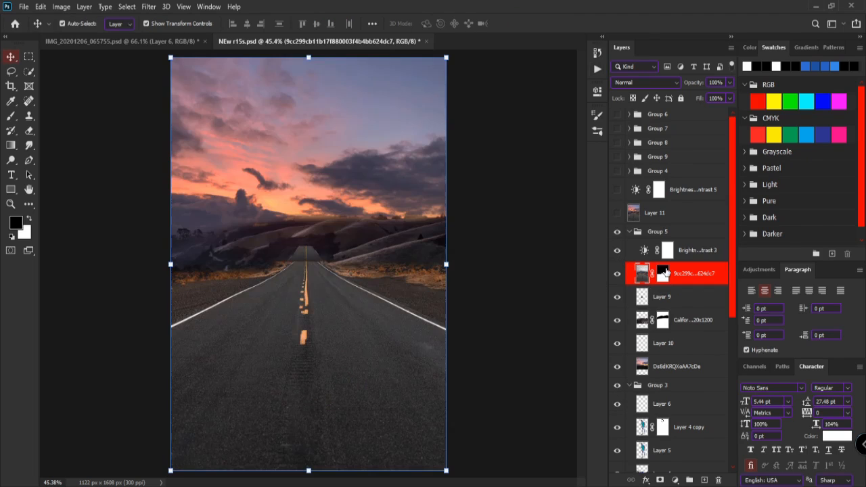
left_click(573, 247)
scroll(291, 200, "down", 5)
scroll(297, 227, "up", 5)
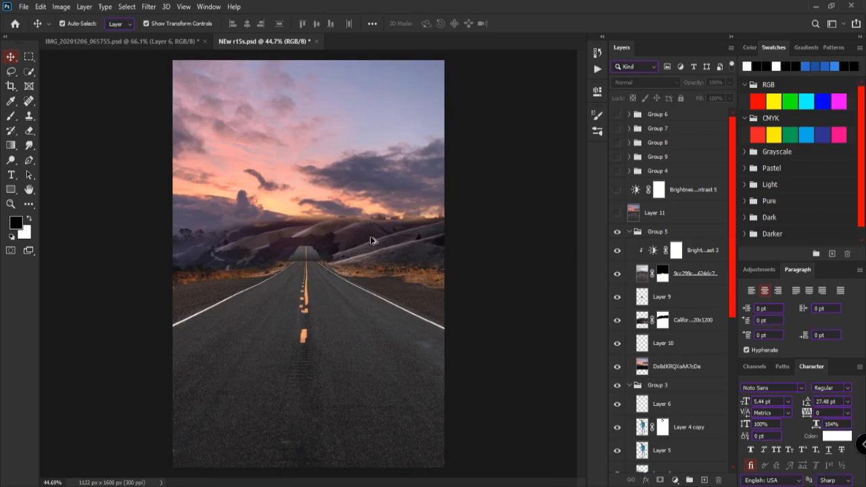
Step: Collapse and hide Group 5, hide Group 3, and show and select the full background image on Layer 11
left_click(629, 232)
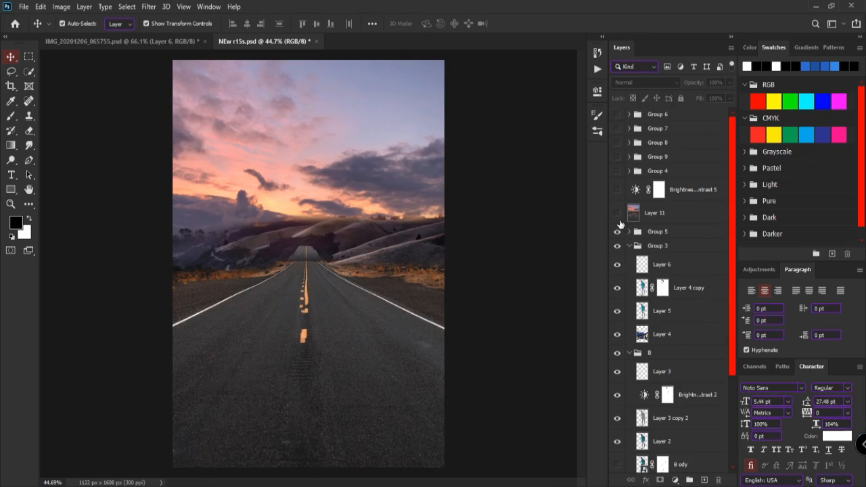
left_click(617, 214)
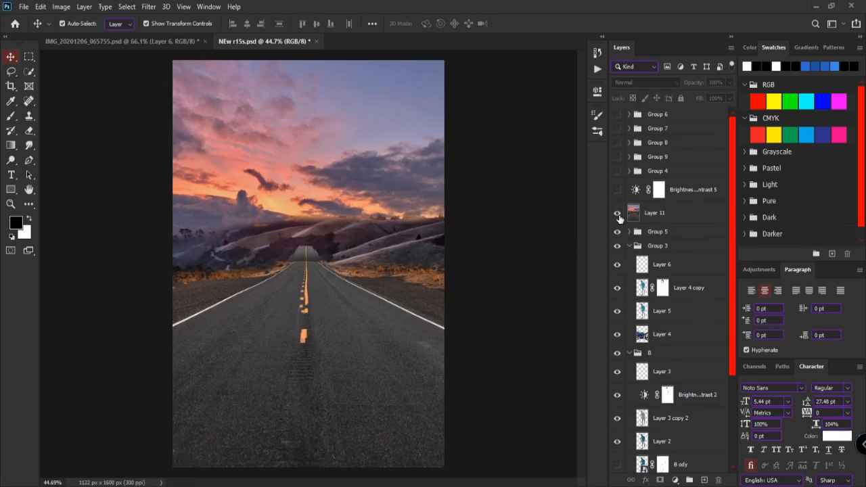
left_click(619, 216)
left_click(616, 247)
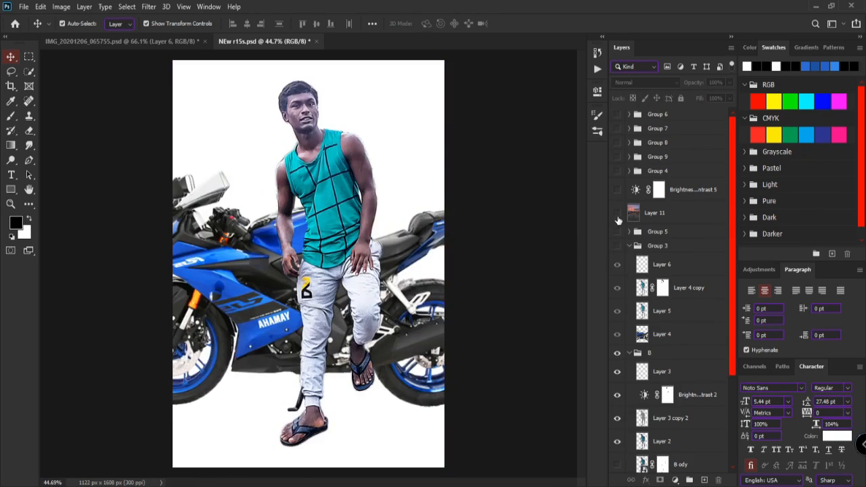
left_click(617, 216)
left_click(666, 214)
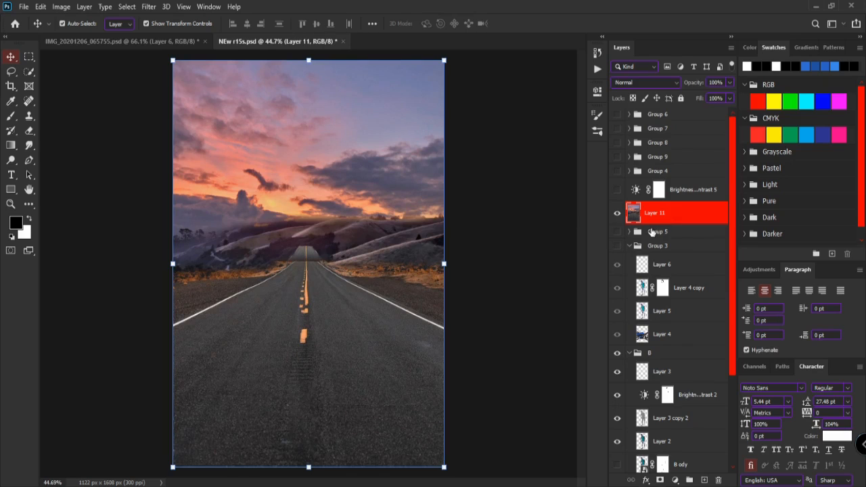
Step: Show Brightness/Contrast 5 above Layer 11, and expand and show Group 4 with the man and motorcycle
left_click(617, 190)
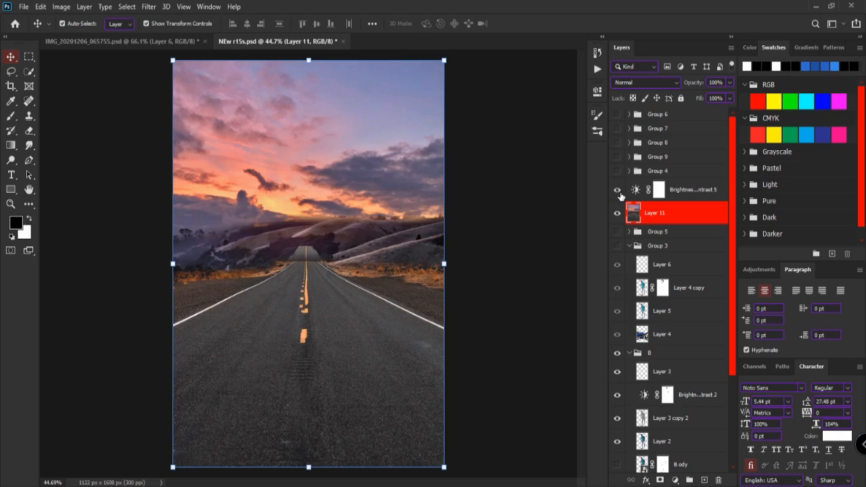
left_click(618, 191)
left_click(630, 171)
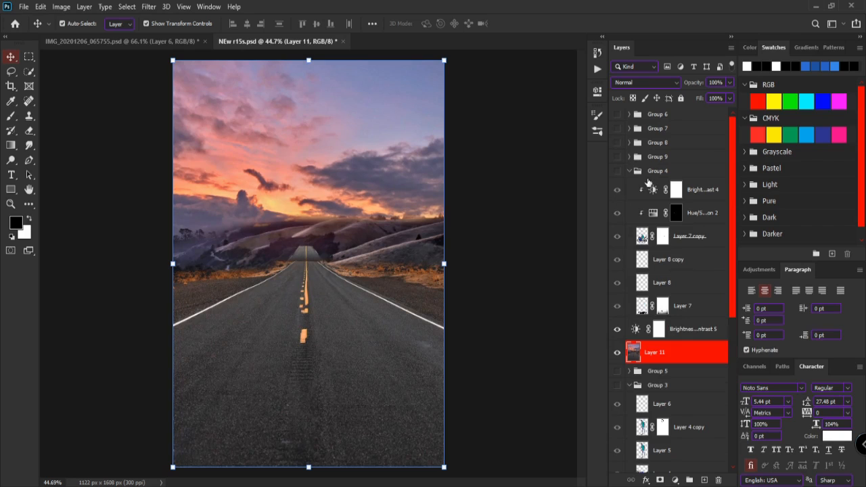
left_click(617, 171)
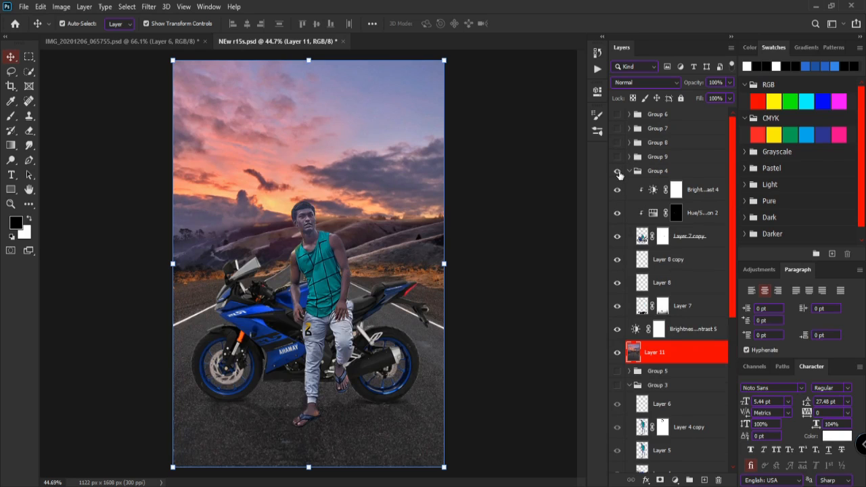
left_click(617, 172)
left_click(618, 172)
Step: Expand Group 9 and check the effects of that group and of Layer 7 in Group 4
left_click(629, 157)
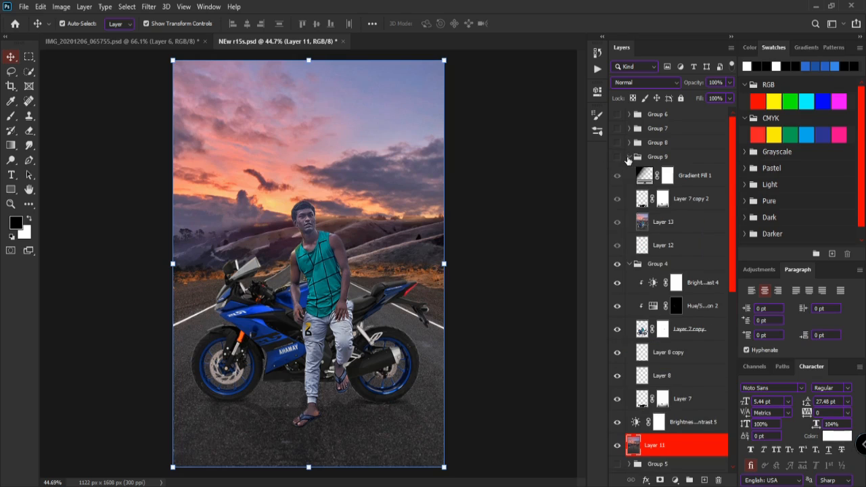
left_click(617, 157)
left_click(621, 159)
scroll(669, 287, "down", 1)
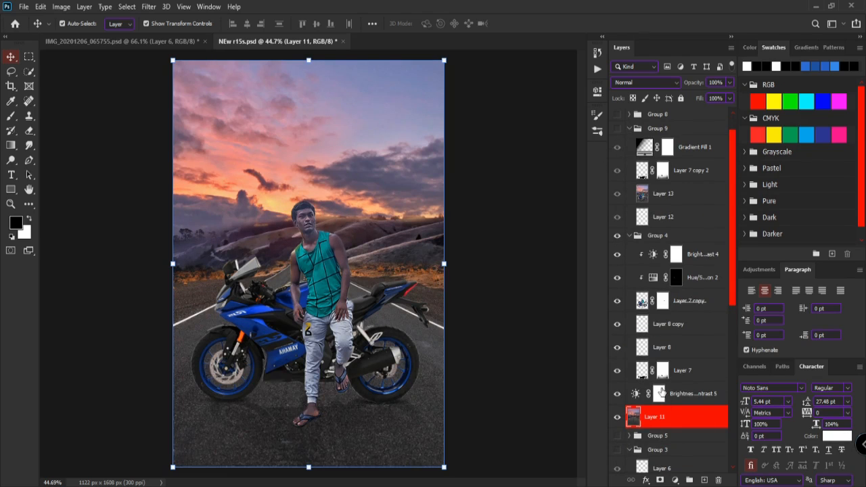
scroll(640, 352, "down", 1)
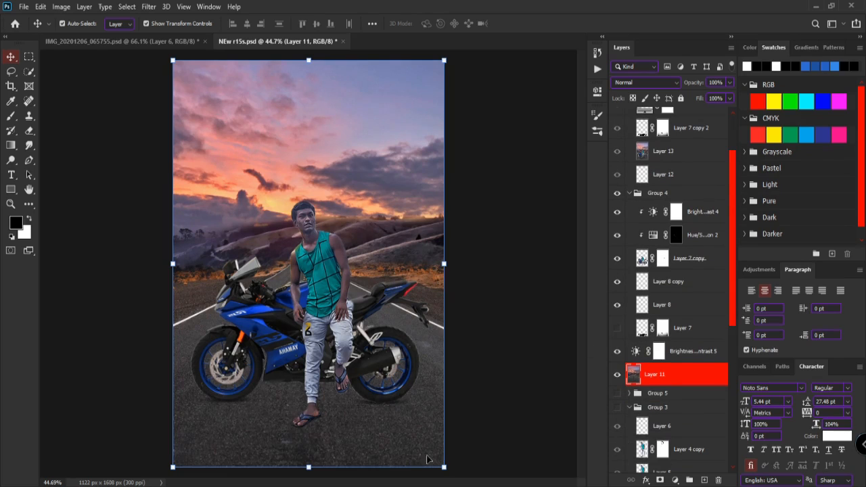
left_click(618, 329)
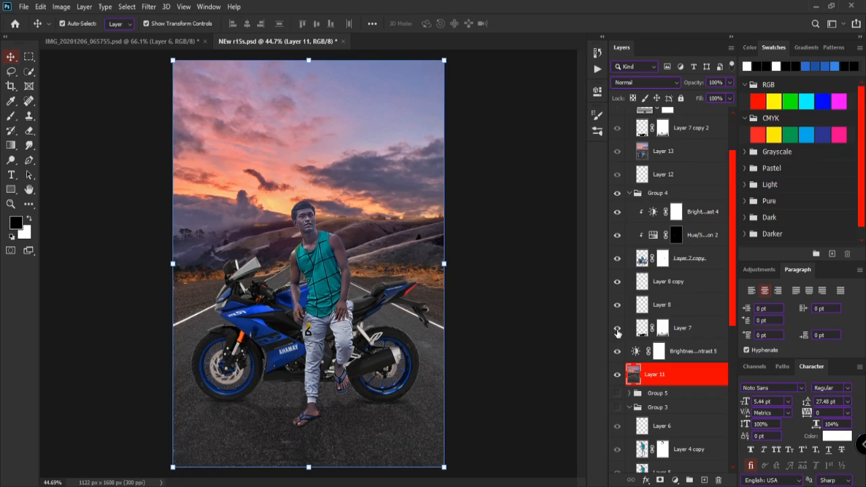
Step: Duplicate Layer 7 copy, place the duplicate beneath the original, and clip Hue/Saturation 2 to the original again
left_click(700, 260)
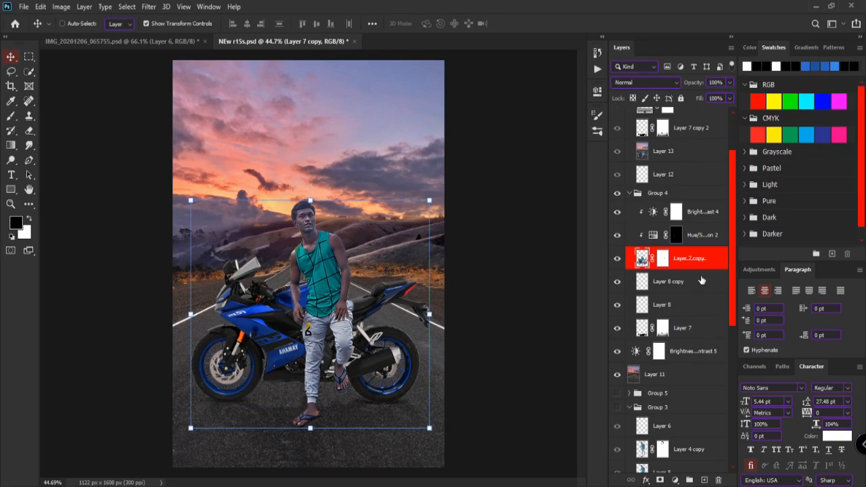
key("ctrl+j")
left_click_drag(705, 262, 704, 292)
left_click(656, 247, "alt")
Step: Apply the layer mask of the duplicated man and motorcycle layer, Layer 7 copy 3
right_click(684, 285)
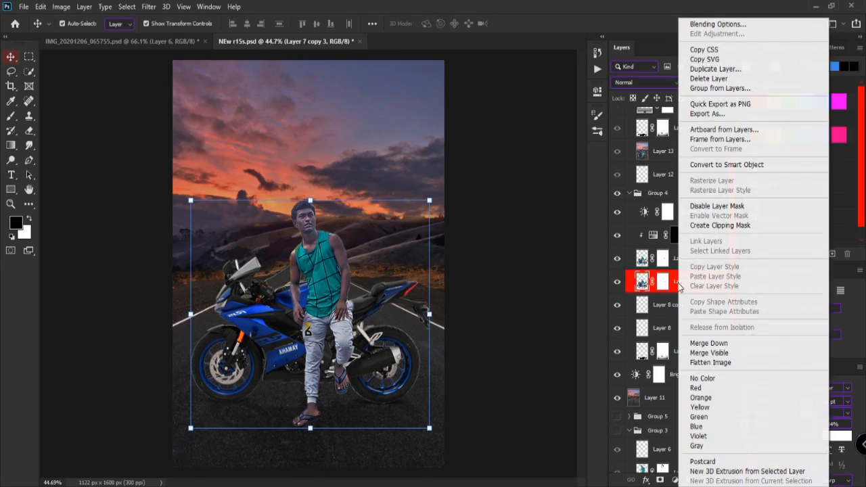
right_click(670, 285)
right_click(670, 285)
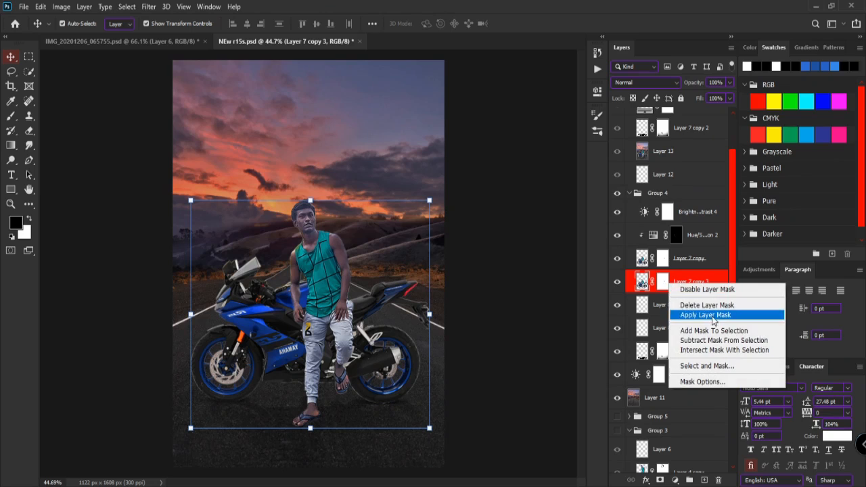
left_click(707, 316)
Step: Turn Layer 7 copy 3 into a black silhouette by lowering its white output level with Levels
key("ctrl+l")
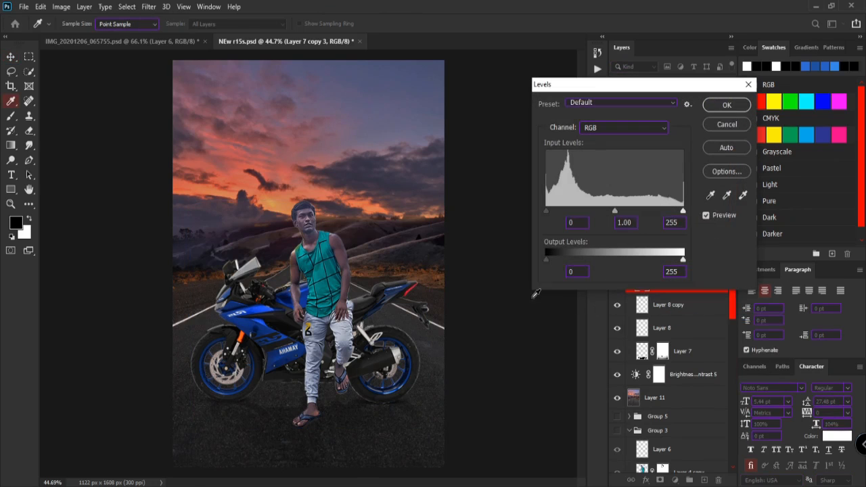
left_click_drag(683, 263, 616, 263)
left_click(727, 106)
key("v")
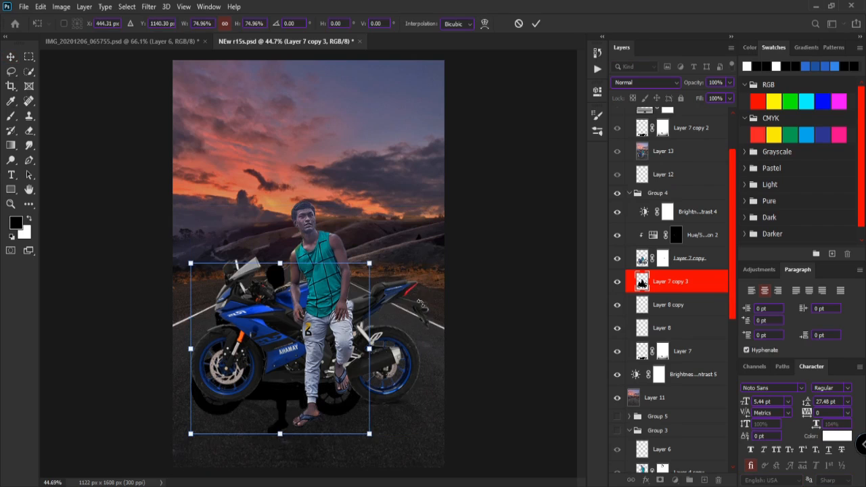
Step: Flip the black silhouette vertically, scale it to about 97% width and 69% height, and place it beneath the motorcycle as a shadow
left_click_drag(313, 279, 312, 321)
right_click(357, 306)
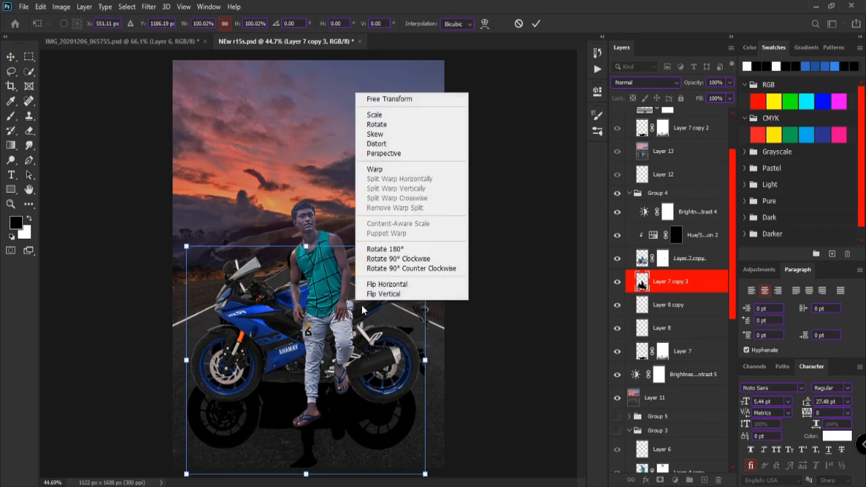
left_click(379, 297)
left_click_drag(425, 246, 394, 391)
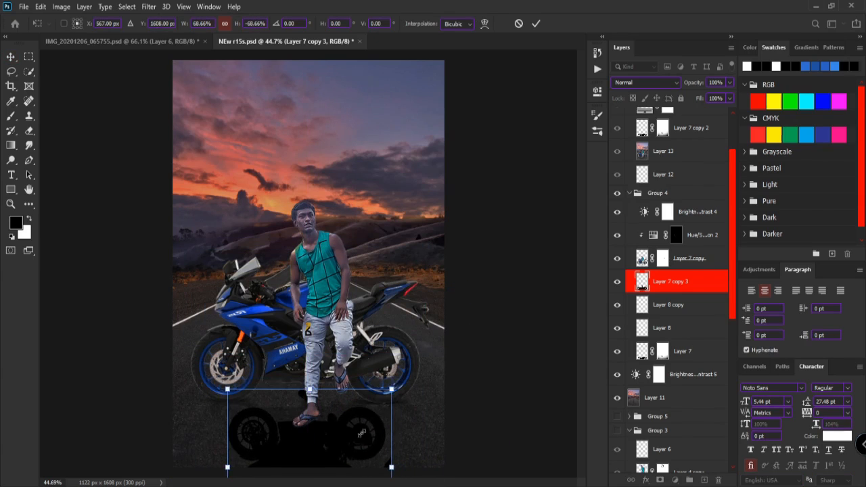
left_click_drag(355, 440, 351, 415)
mouse_move(388, 442)
left_mouse_down()
mouse_move(413, 443)
mouse_move(386, 414)
mouse_move(379, 434)
left_mouse_up()
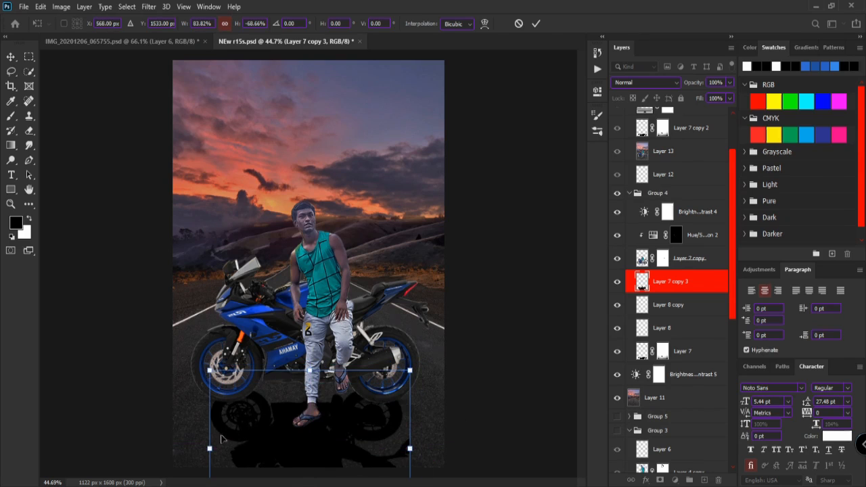
left_click_drag(210, 449, 192, 448)
left_click_drag(413, 440, 416, 428)
scroll(397, 371, "down", 3)
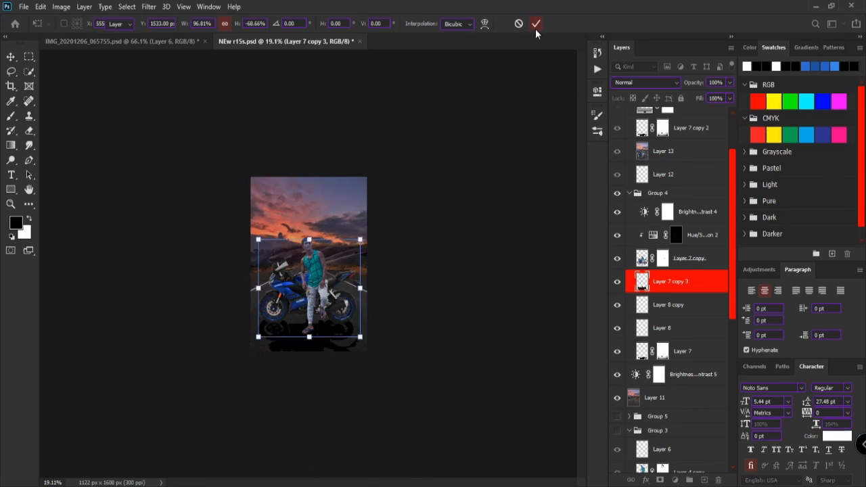
left_click(536, 24)
Step: Add a layer mask to Layer 7 copy 3 and fade the silhouette's lower part with a soft 1000 px black brush
scroll(485, 406, "up", 2)
left_click(660, 480)
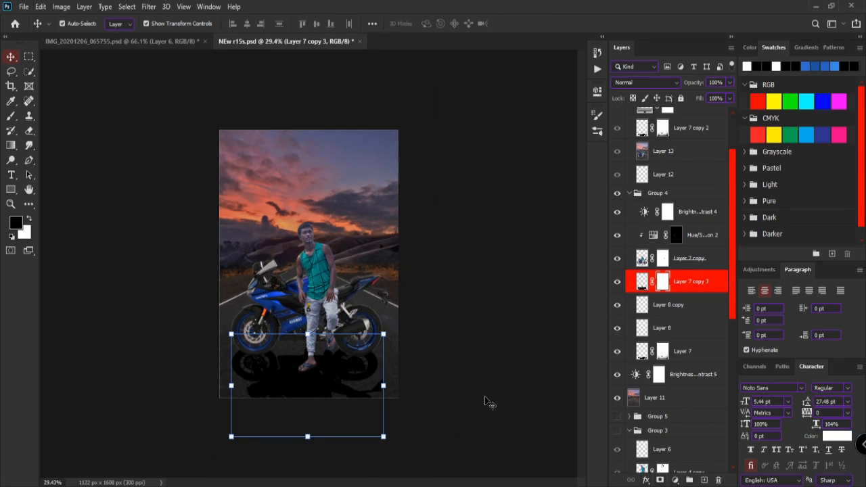
scroll(415, 373, "down", 1)
scroll(422, 348, "up", 2)
key("x")
key("b")
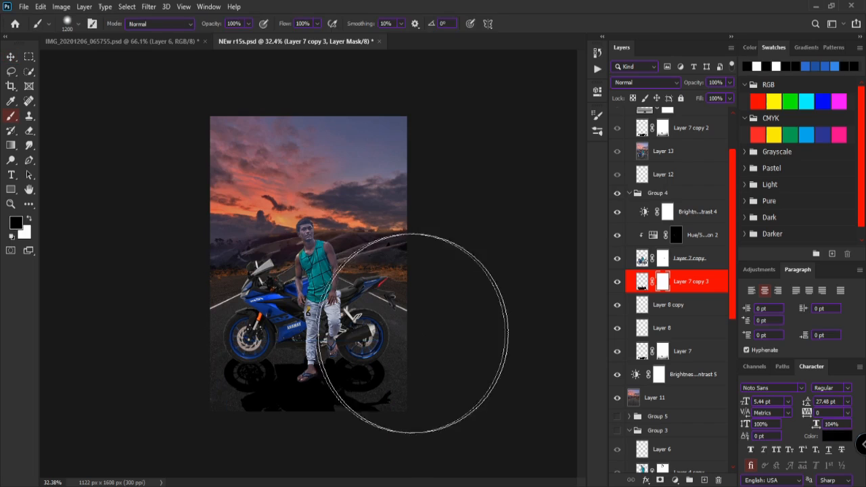
scroll(361, 409, "down", 3)
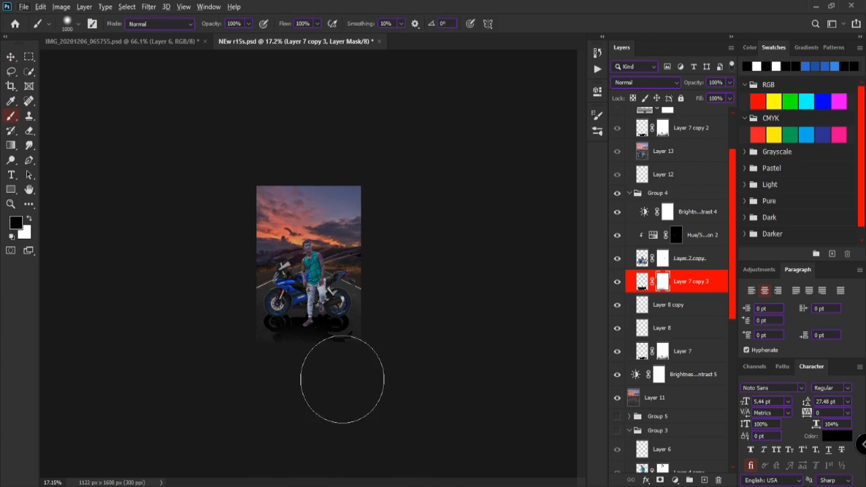
mouse_move(319, 361)
left_mouse_down()
mouse_move(259, 358)
mouse_move(330, 367)
left_mouse_up()
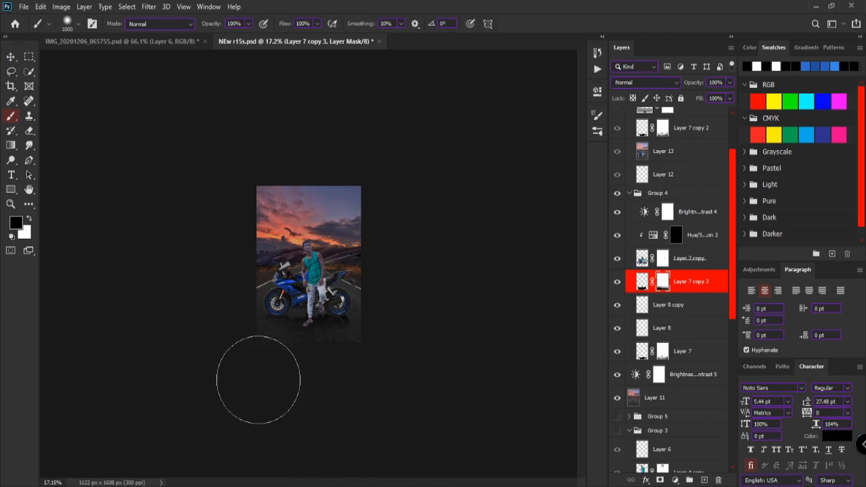
key("ctrl+0")
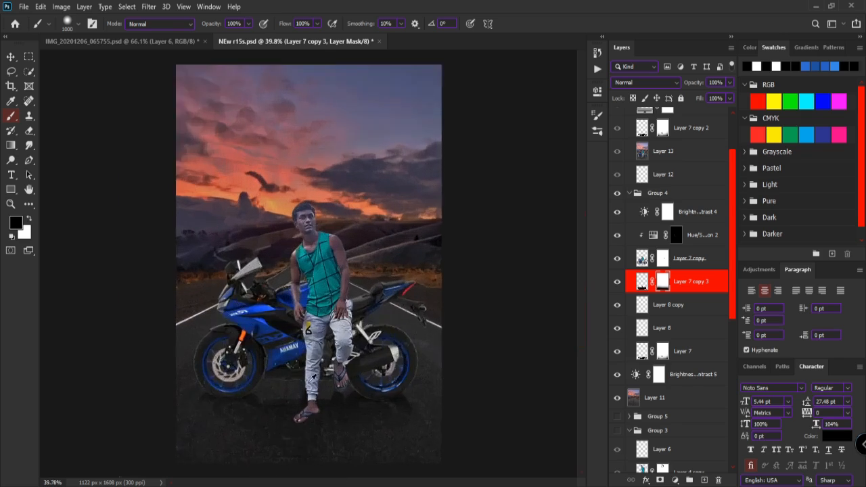
Step: Try lowering the opacity of Layer 7 copy 3 to 41%, undo it, and deselect the layer
key("v")
left_click(728, 82)
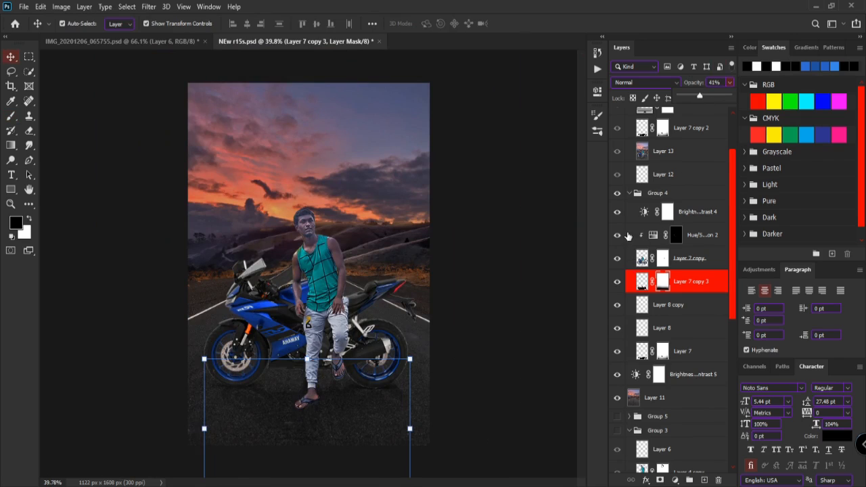
left_click(632, 199)
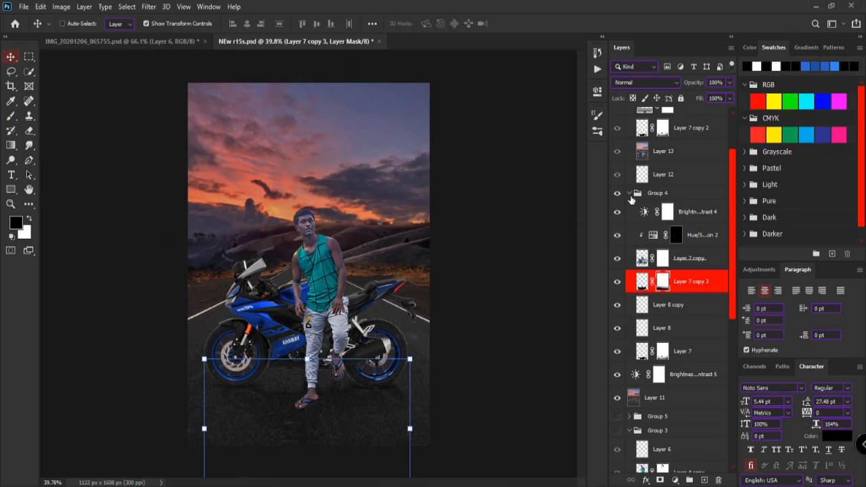
key("ctrl+z")
left_click(561, 261, "ctrl")
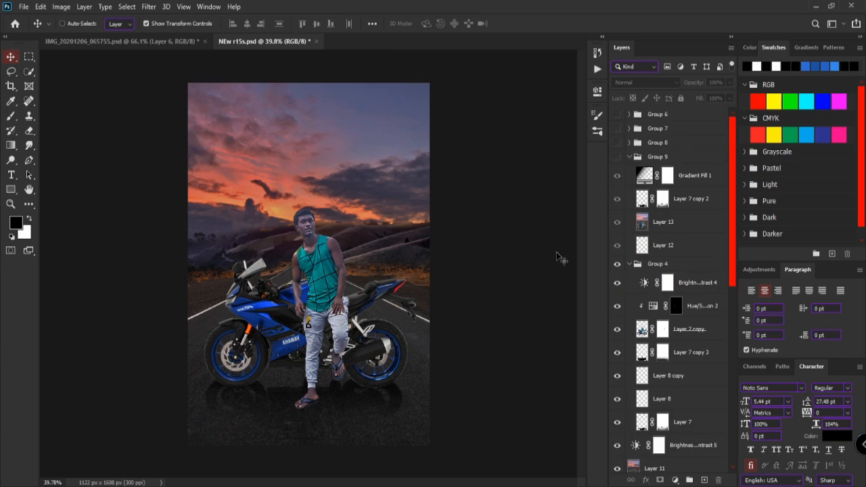
Step: Check the contents of Group 8 and compare the image with and without the Layer 7 copy 3 shadow
left_click(630, 143)
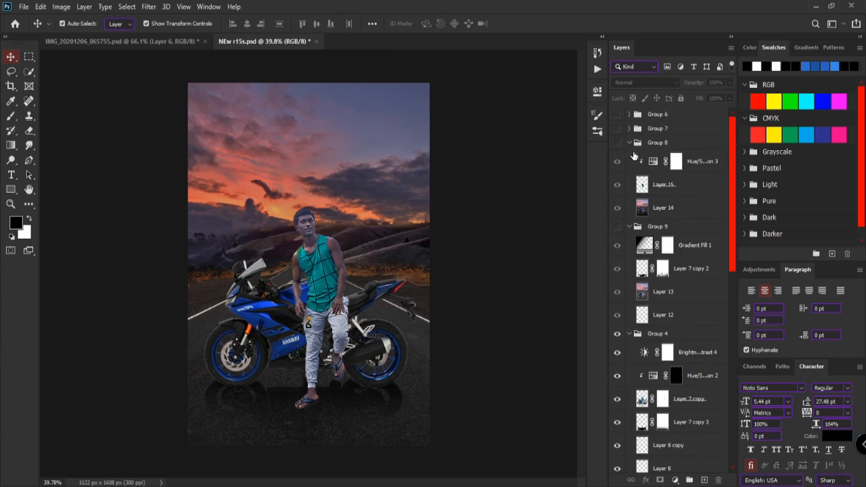
left_click(630, 143)
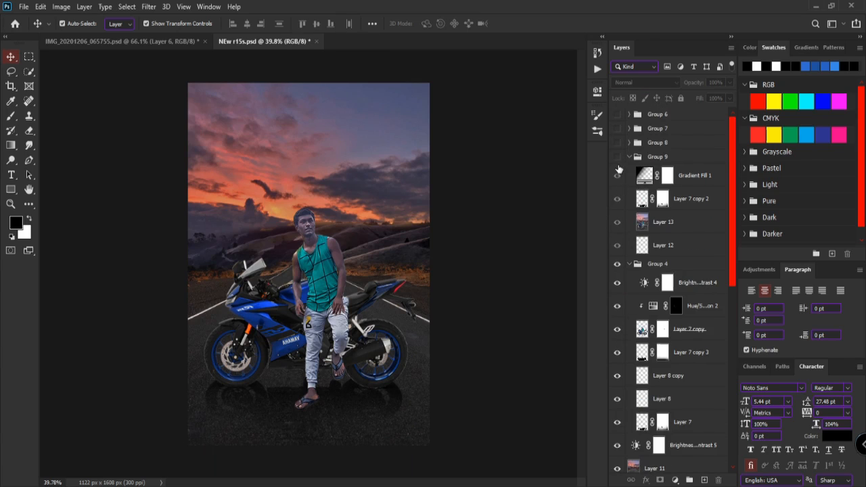
scroll(637, 341, "down", 2)
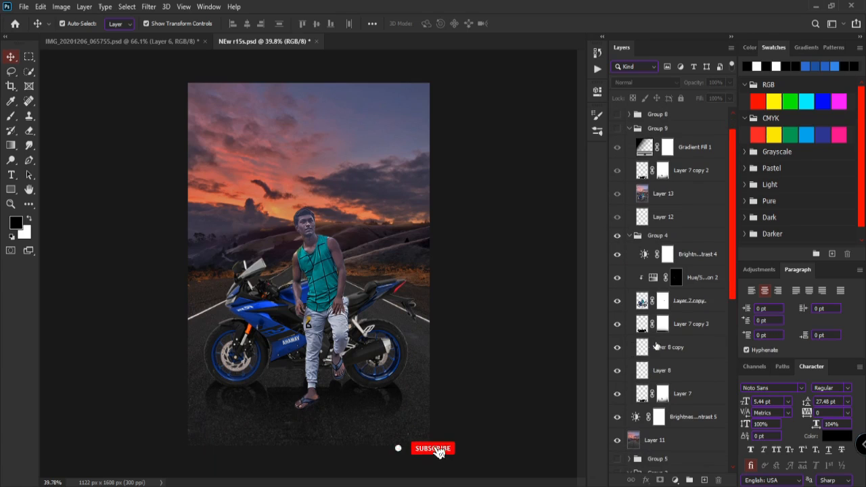
left_click(618, 329)
left_click(617, 325)
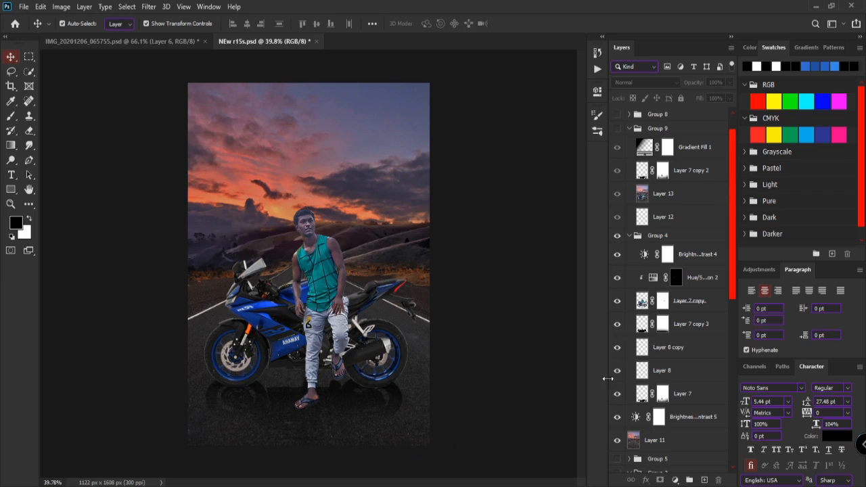
Step: Lower the opacity of Layer 7 copy 3 to 33%
left_click(675, 327)
left_click(729, 84)
left_click_drag(698, 98, 696, 95)
left_click(516, 251)
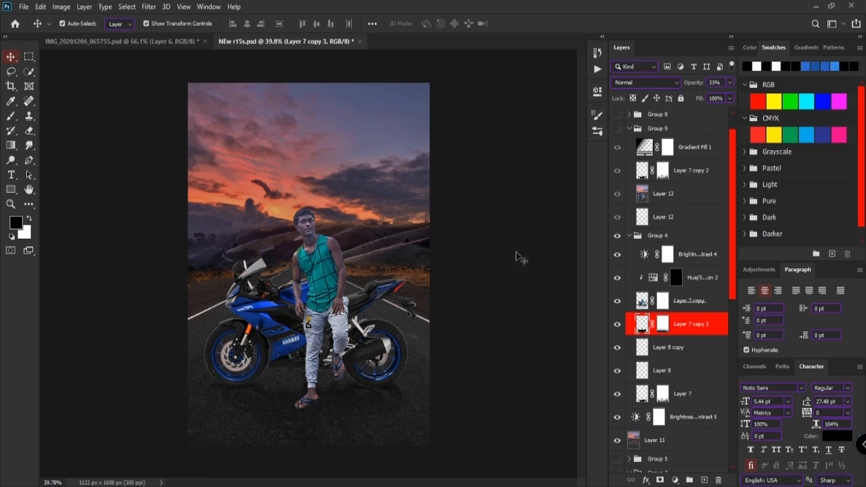
Step: Examine the tyre contact shadows by toggling Layer 8 copy and loading the outlines of Layer 8 copy and Layer 8
scroll(259, 407, "up", 5)
scroll(248, 402, "up", 3)
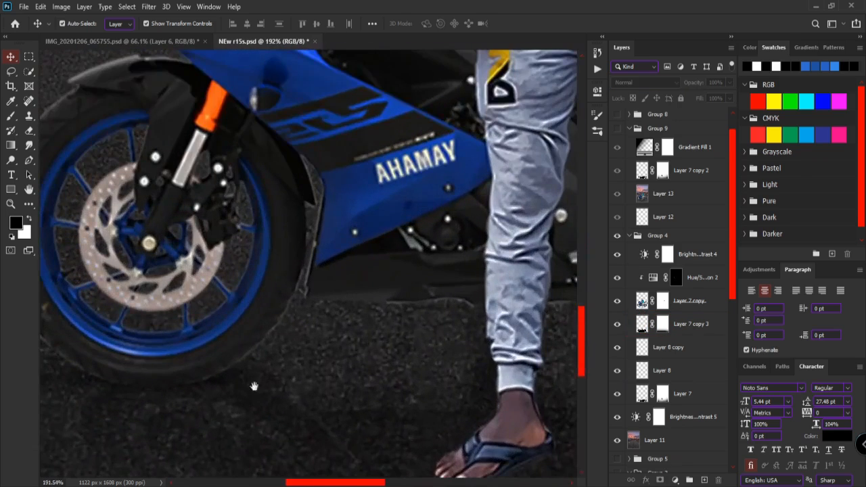
key("b")
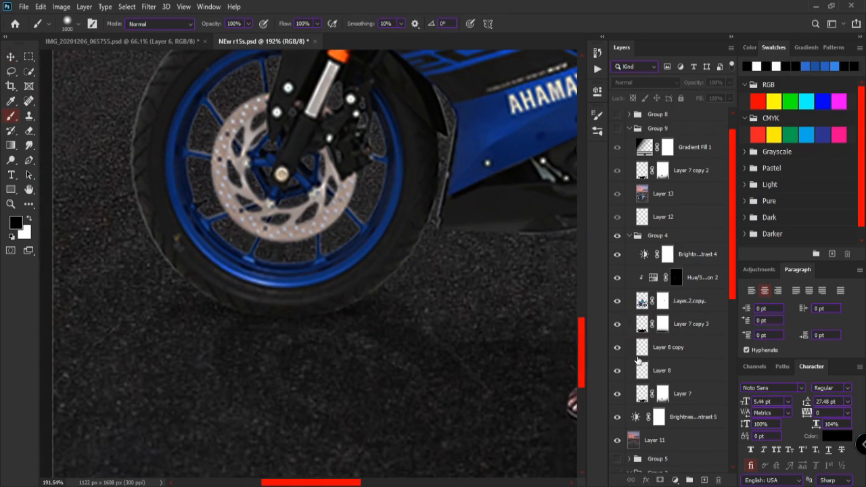
left_click(619, 349)
left_click(618, 349)
left_click(642, 350, "ctrl")
scroll(413, 308, "down", 3)
scroll(413, 308, "down", 3)
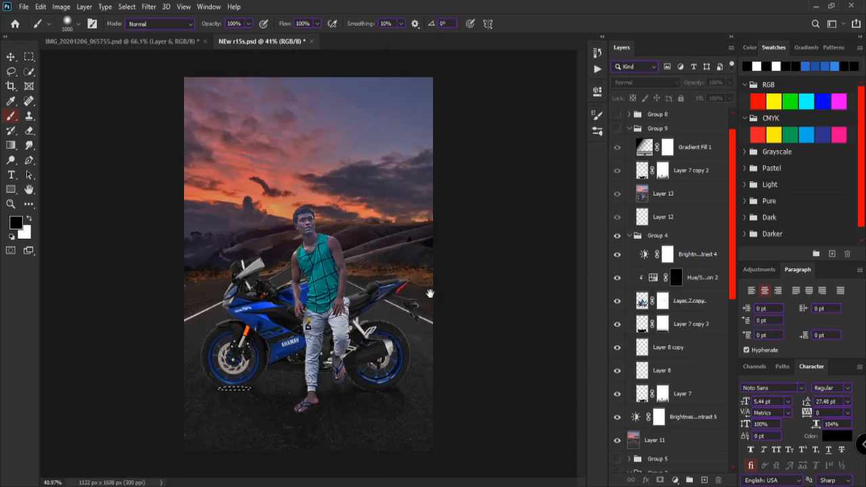
scroll(196, 410, "up", 2)
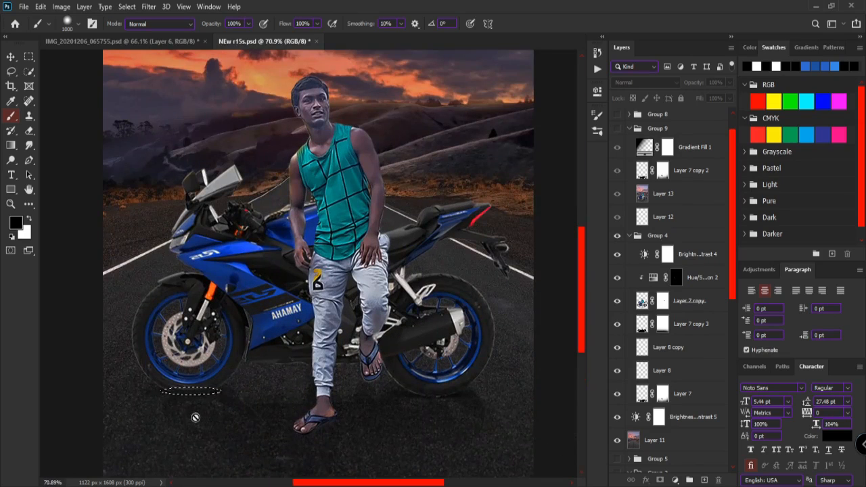
left_click(642, 371, "ctrl")
Step: Create a new layer above Layer 8 copy, clear the selection, and paint a large soft black spot with the 1000 px brush
left_click(690, 356)
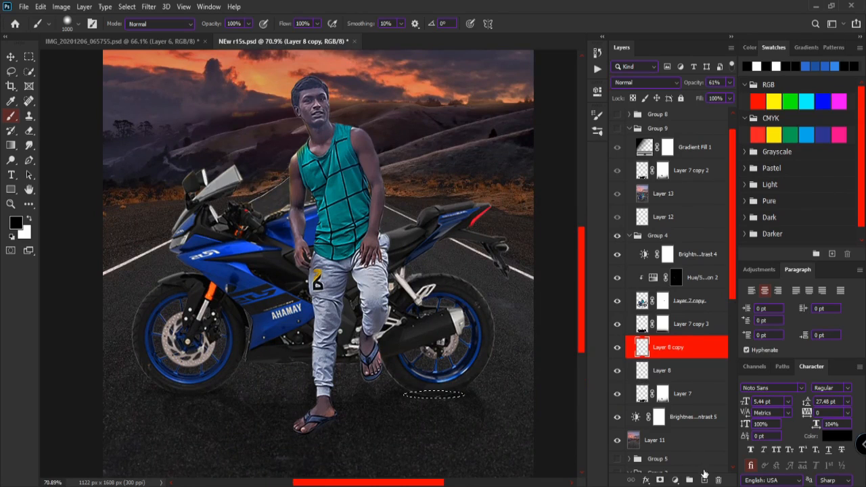
left_click(704, 480)
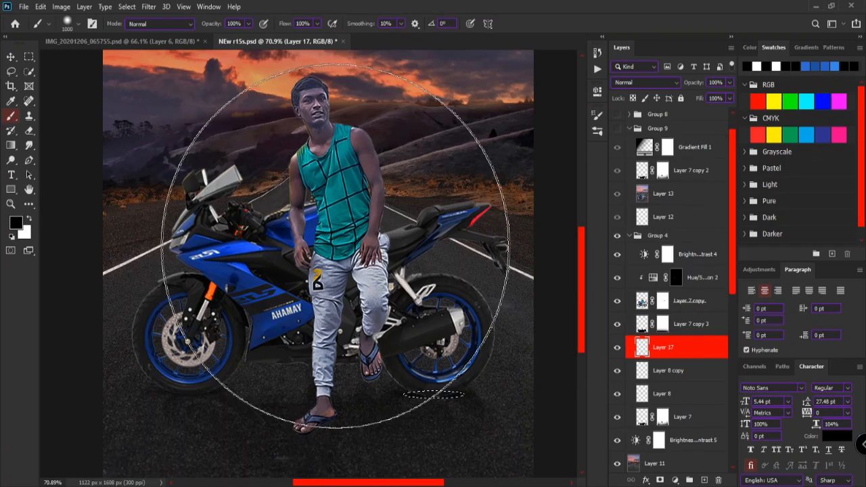
scroll(636, 210, "up", 2)
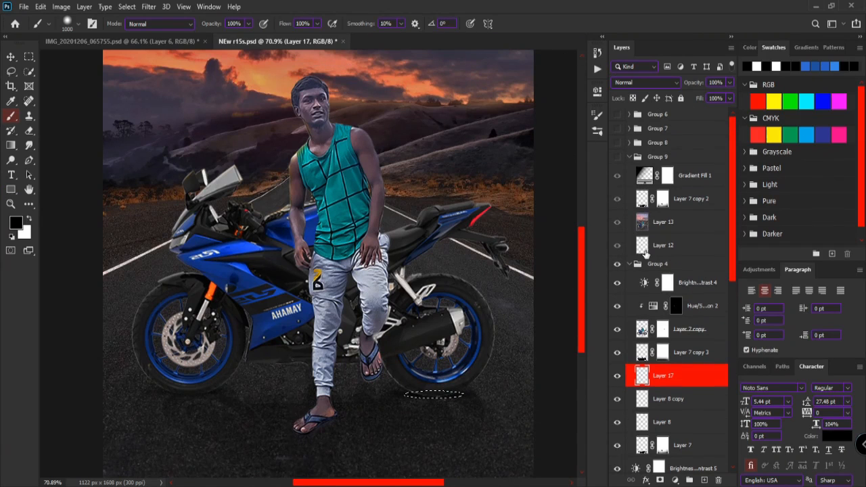
key("ctrl+d")
mouse_move(415, 248)
left_mouse_down()
mouse_move(237, 222)
mouse_move(434, 247)
mouse_move(411, 230)
left_mouse_up()
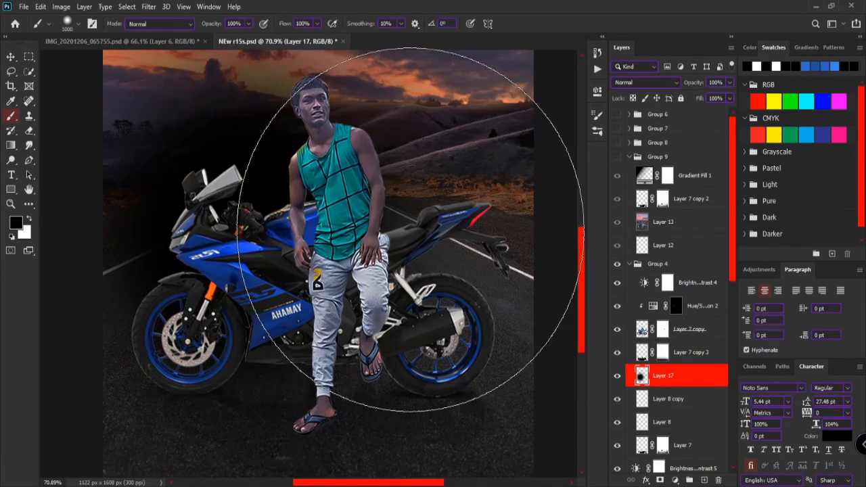
Step: Distort the black spot on Layer 17, pulling both upper corners down to the motorcycle's body and slightly inward
key("v")
key("ctrl+0")
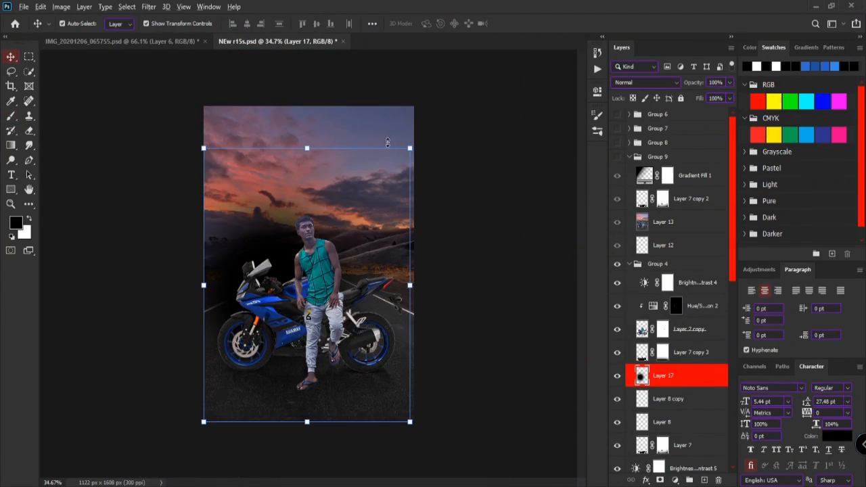
right_click(407, 148)
left_click(396, 162)
key("ctrl+t")
right_click(350, 237)
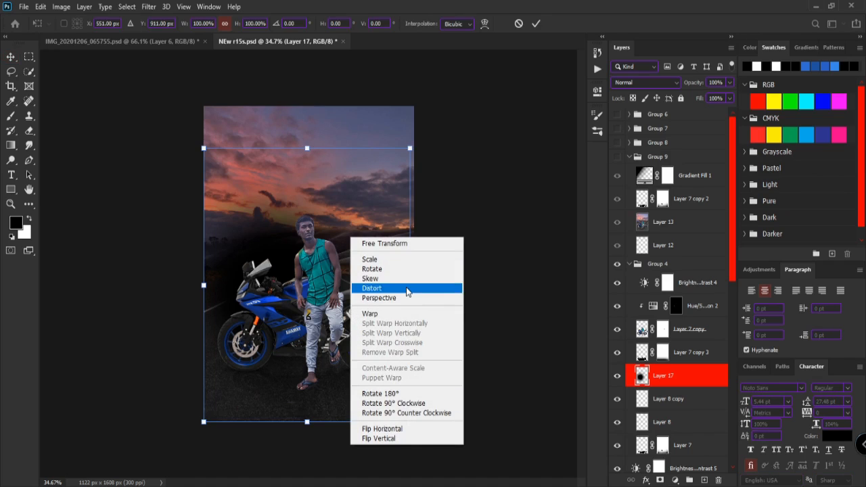
left_click(379, 289)
left_click_drag(409, 155, 366, 260)
left_click_drag(199, 148, 215, 286)
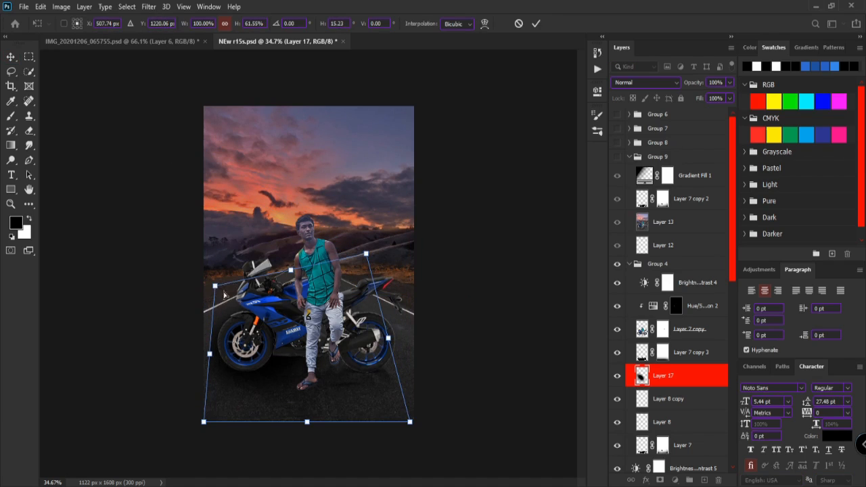
left_click_drag(365, 256, 364, 299)
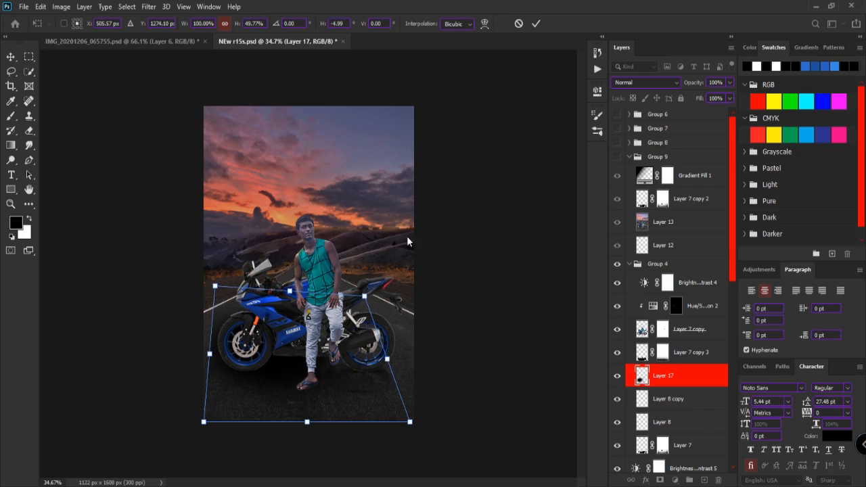
left_click(541, 27)
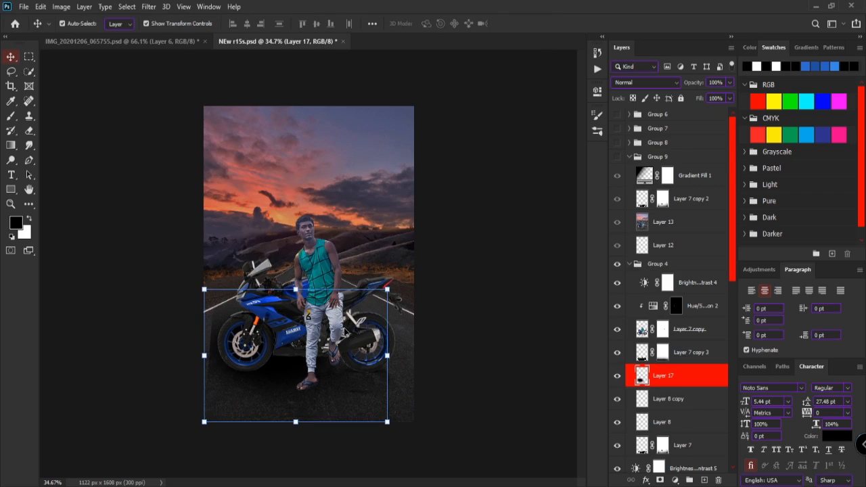
Step: Scale the Layer 17 shadow to about 36% and place it beneath the rear wheel
left_click(387, 422)
left_click_drag(386, 421, 409, 415)
scroll(406, 414, "up", 10)
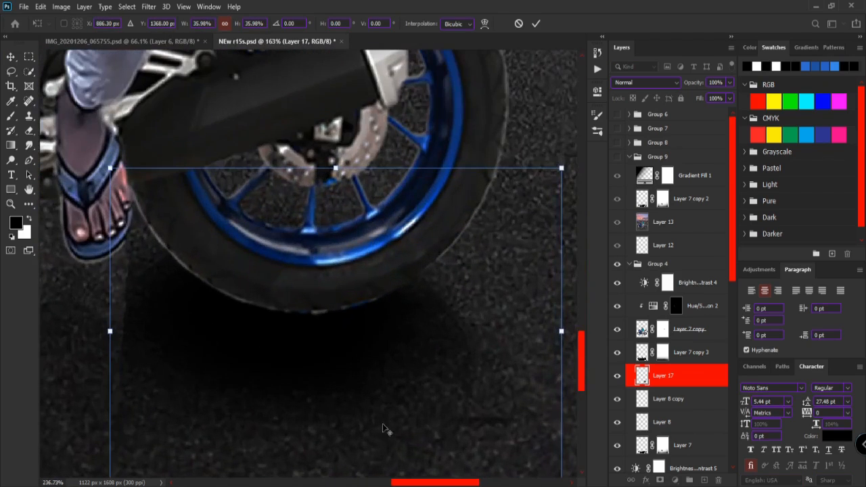
scroll(365, 393, "down", 3)
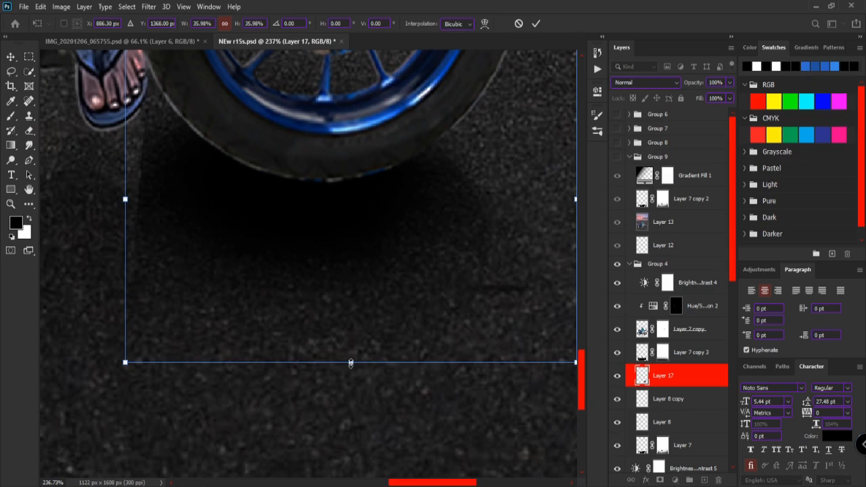
Step: Flatten the Layer 17 shadow to about 6.5% height and fit it under the rear tyre as a thin contact shadow
left_click_drag(352, 363, 350, 230)
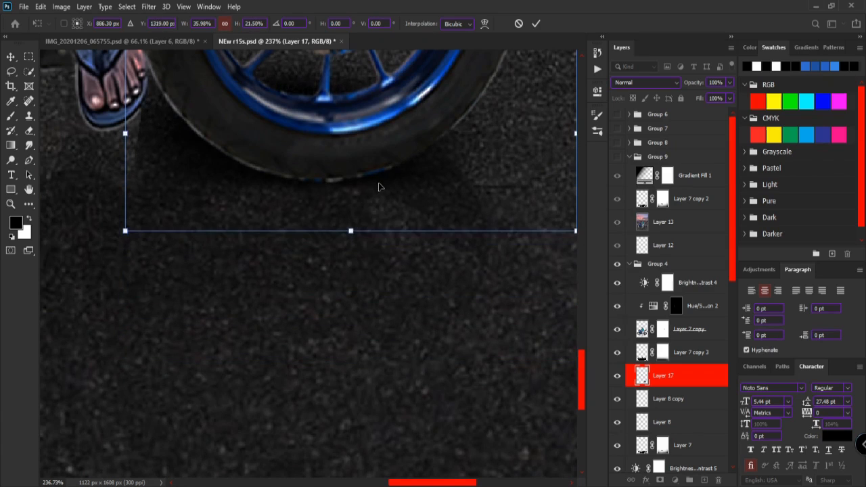
left_click_drag(379, 187, 377, 241)
left_click_drag(350, 286, 350, 196)
left_click_drag(391, 165, 395, 222)
left_click_drag(355, 255, 387, 196)
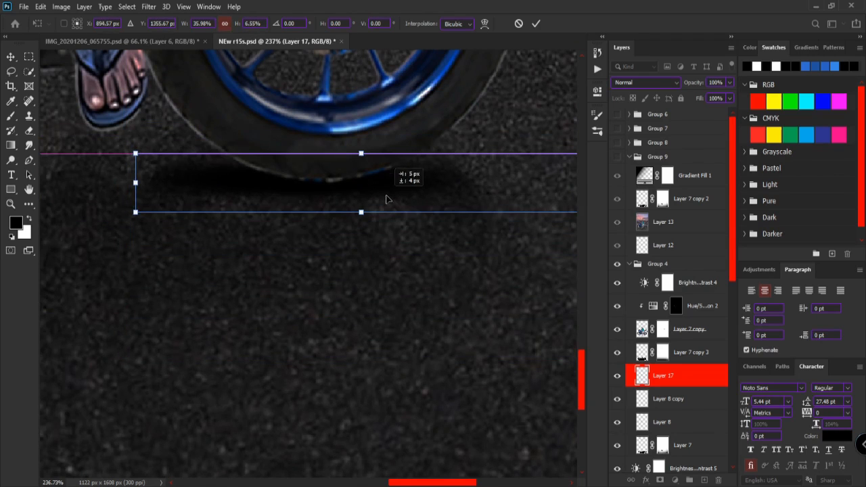
left_click(536, 23)
left_click(478, 239)
scroll(422, 263, "down", 10)
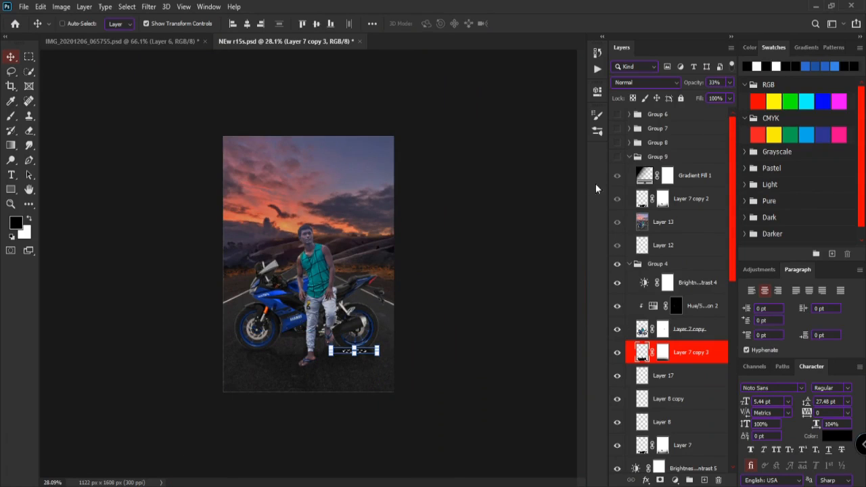
Step: Deselect the current layer, collapse Group 4 and make Group 9 visible
left_click(541, 242)
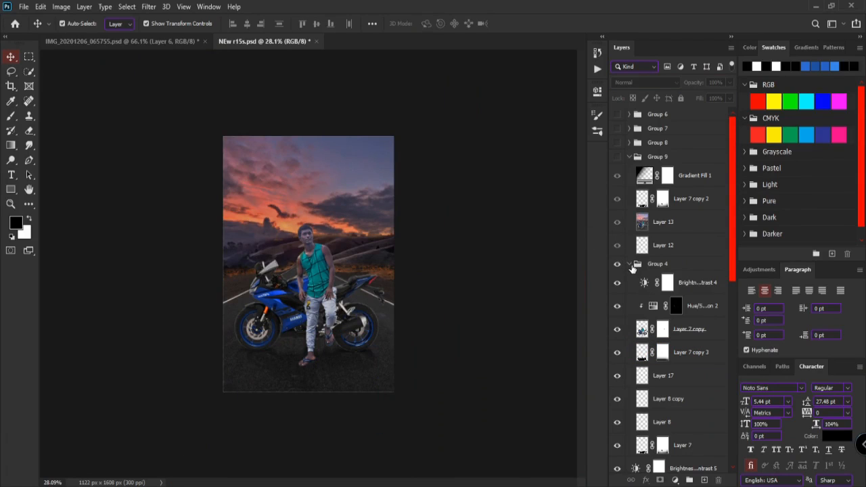
left_click(630, 264)
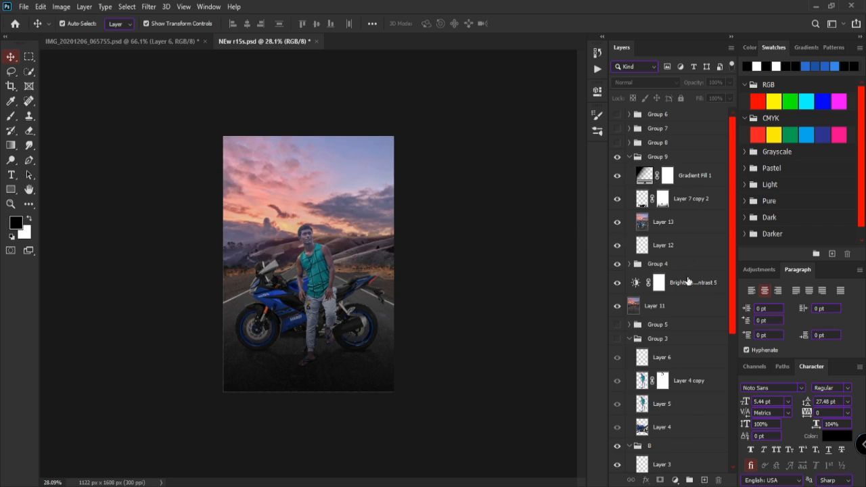
Step: Try a black-to-transparent linear gradient fill above Gradient Fill 1, with its transparent opacity stop at 37%
left_click(684, 176)
left_click(675, 480)
left_click(698, 294)
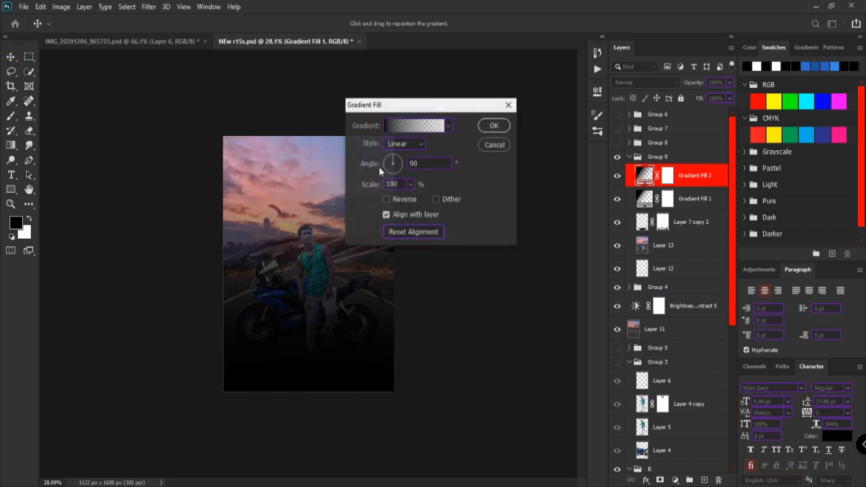
left_click(416, 126)
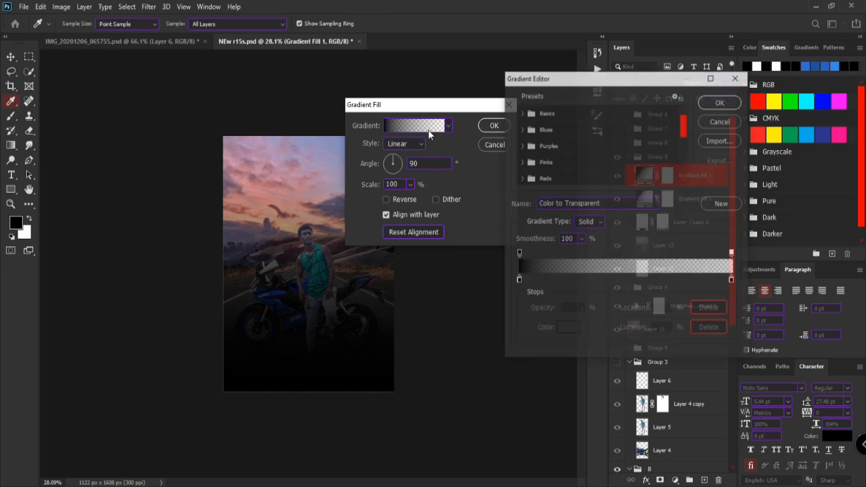
left_click(733, 281)
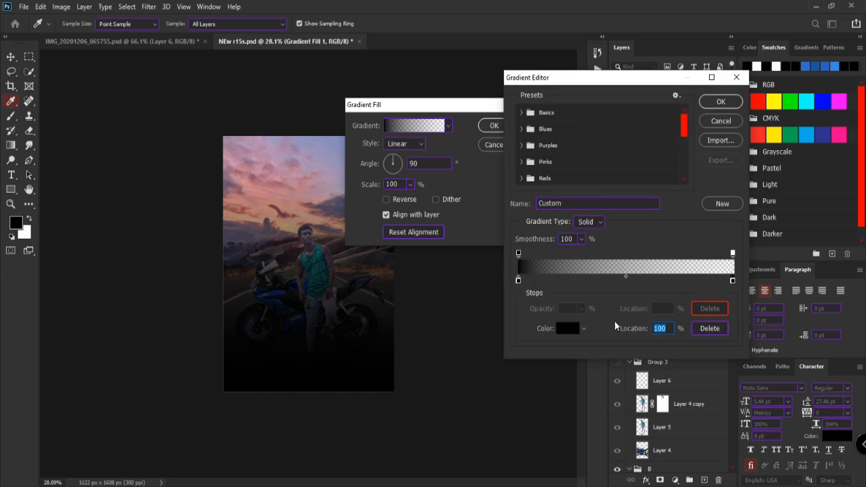
left_click(710, 329)
left_click_drag(733, 254, 654, 263)
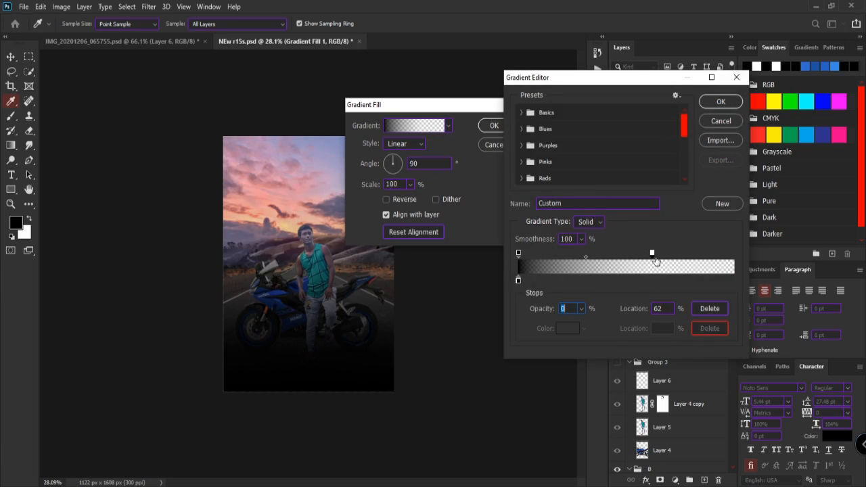
left_click_drag(653, 254, 598, 255)
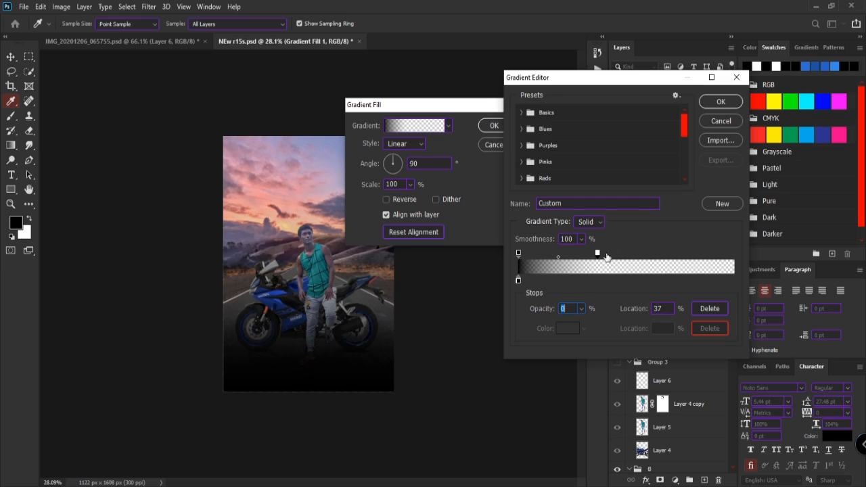
left_click(721, 120)
left_click(495, 144)
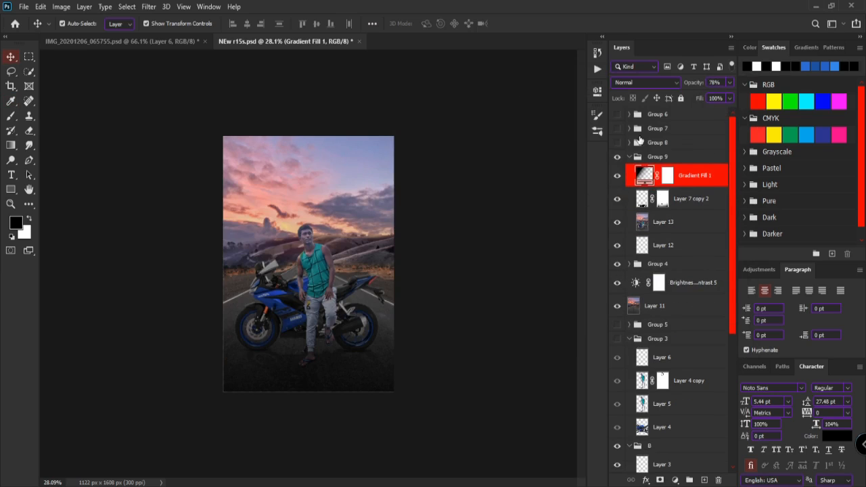
Step: Make Group 8 visible, expand it and select Layer 14 inside it
left_click(618, 144)
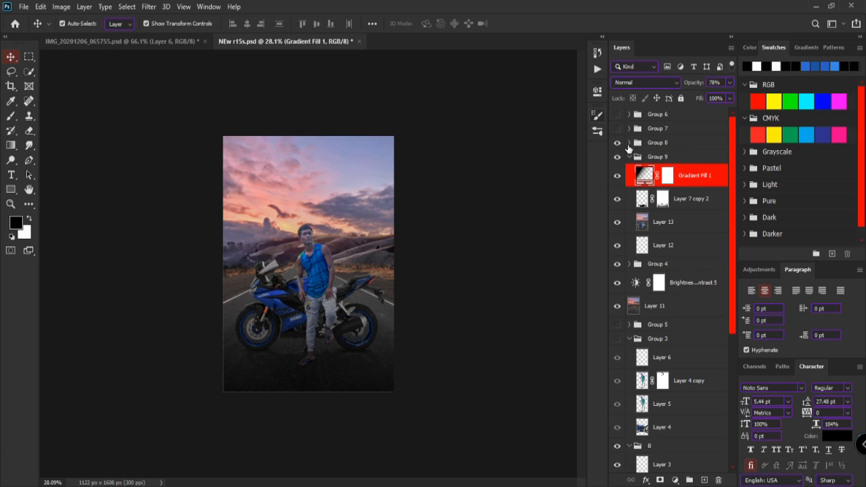
left_click(630, 143)
left_click(655, 207)
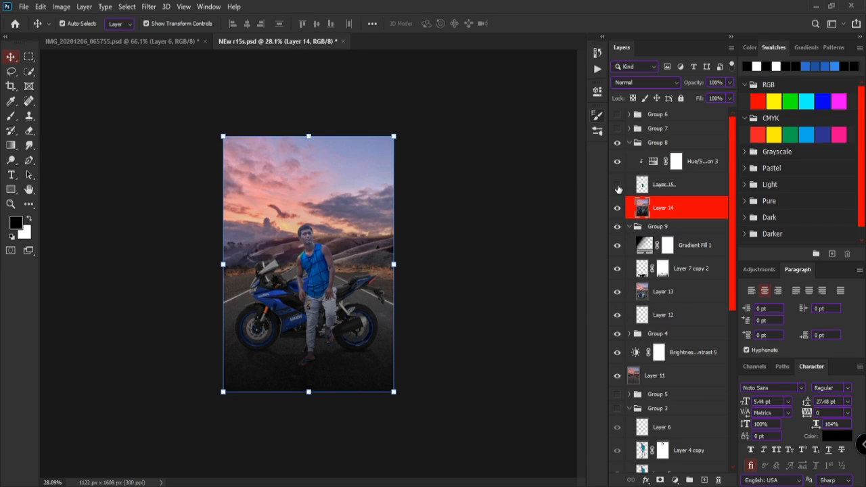
Step: Compare the man's shirt with Layer 15 hidden and shown
left_click(617, 185)
left_click(541, 197)
scroll(310, 273, "up", 5)
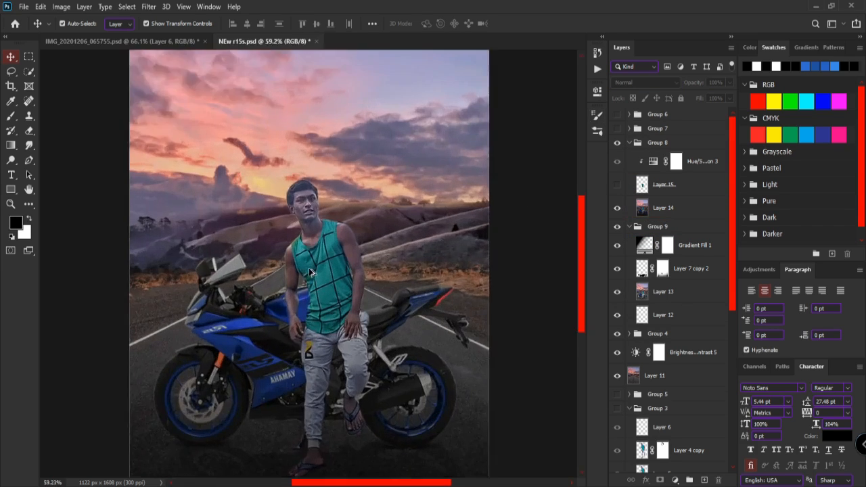
scroll(310, 273, "down", 2)
scroll(309, 273, "down", 3)
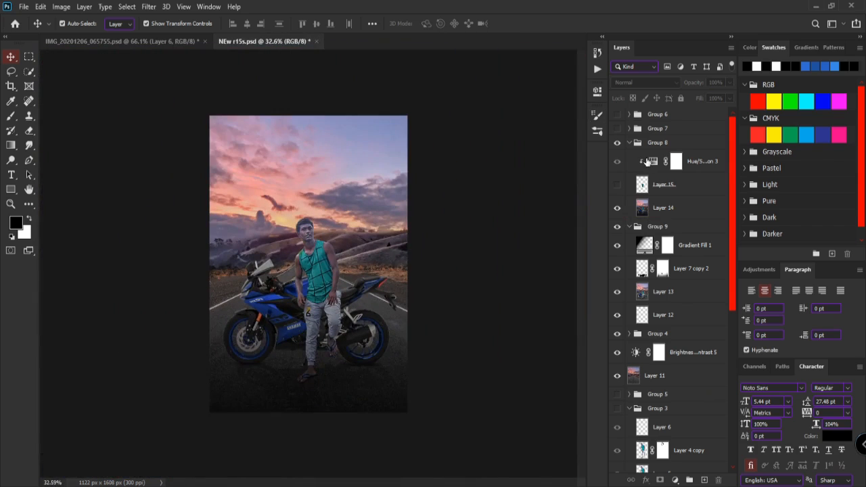
left_click(617, 186)
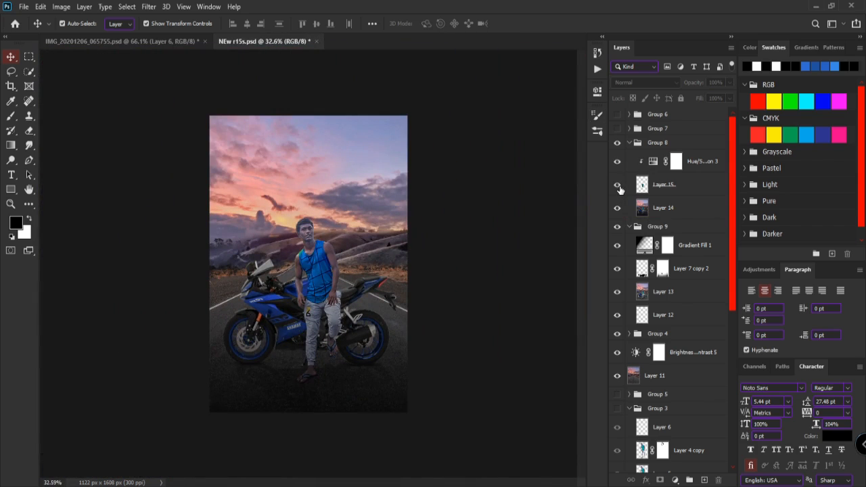
Step: Try a hue of -162 on Hue/Saturation 3 to turn the shirt orange, and undo it
double_click(654, 161)
left_click_drag(522, 168, 459, 161)
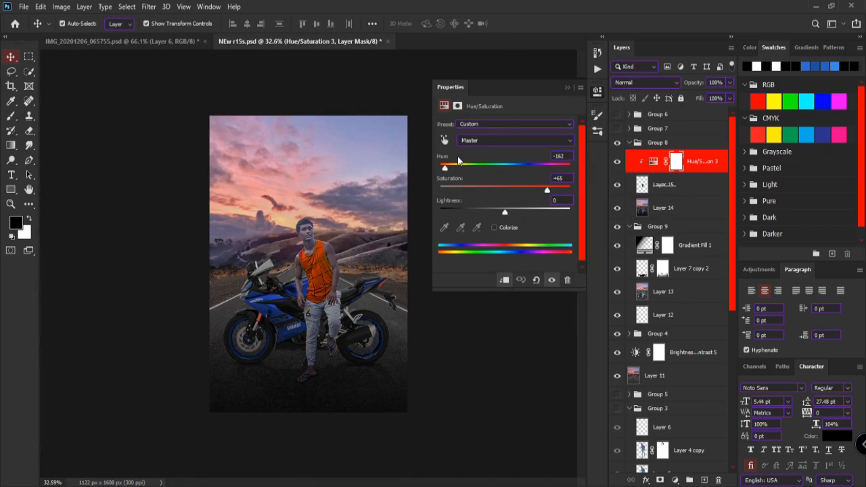
left_click(568, 88)
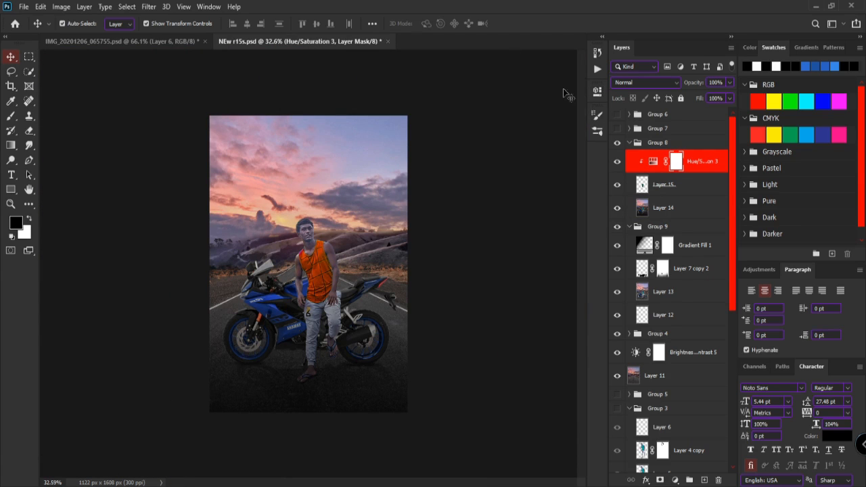
key("ctrl+z")
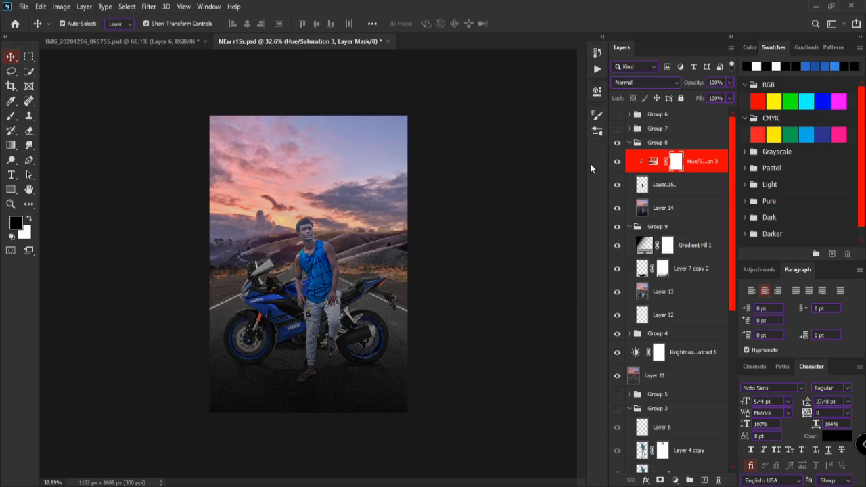
Step: Collapse Group 8, then expand Group 7 and make its adjustment layers visible
left_click(630, 143)
left_click(630, 128)
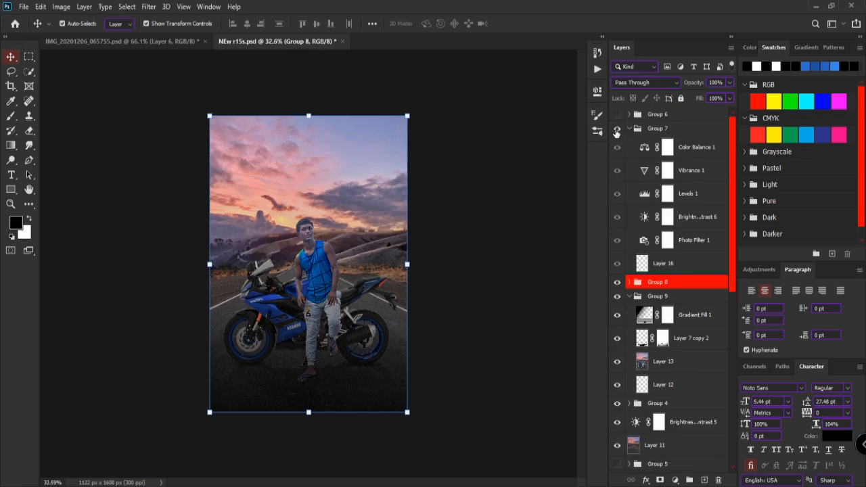
left_click(617, 129)
left_click(565, 151)
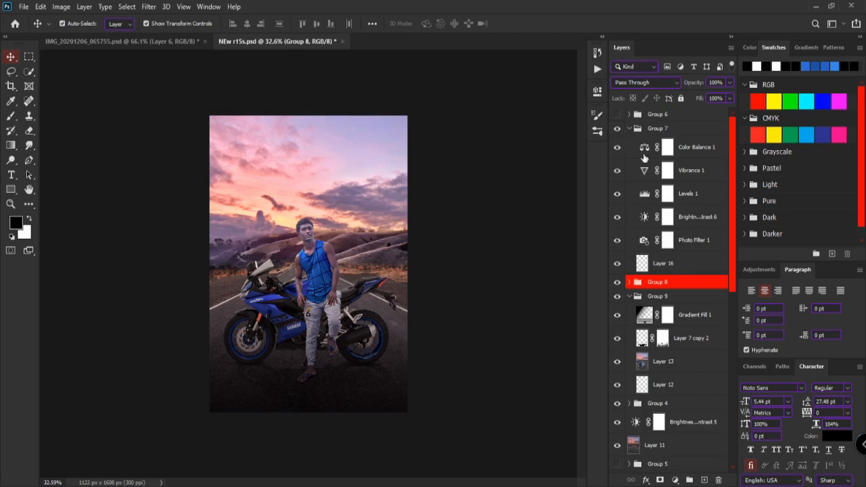
Step: Review the settings of Group 7's Photo Filter, Brightness/Contrast, Levels, Vibrance and Color Balance adjustments
double_click(644, 242)
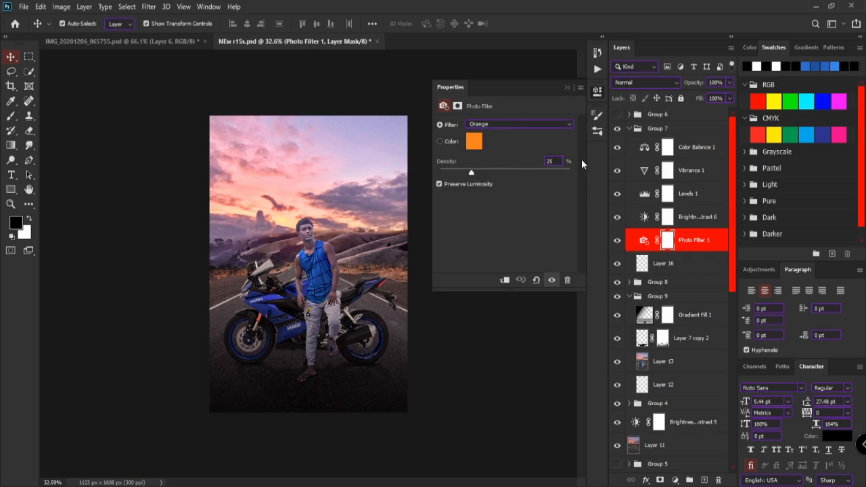
left_click(640, 218)
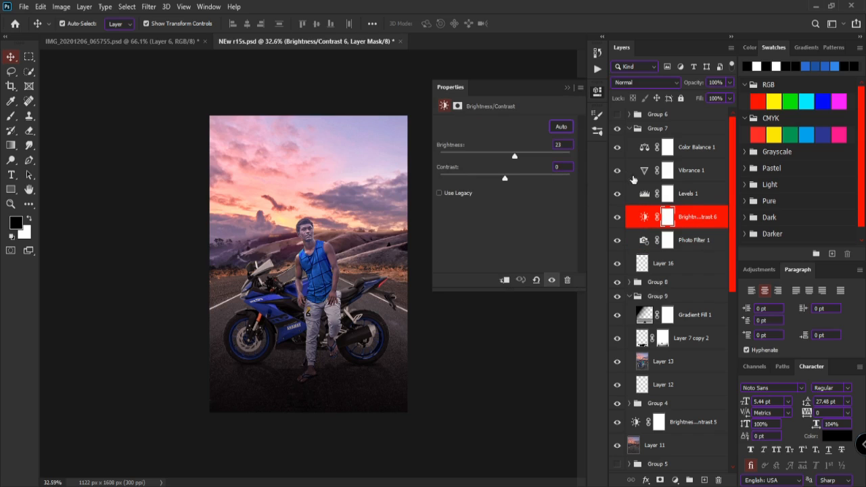
left_click(647, 196)
left_click(648, 173)
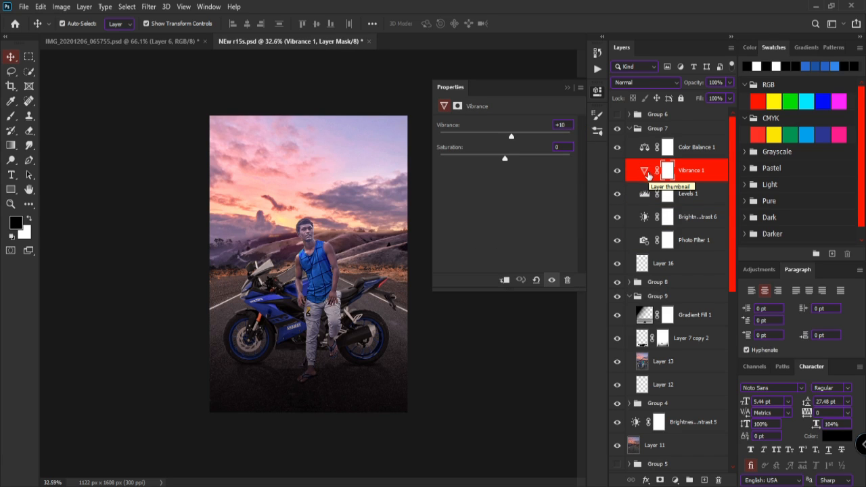
left_click(649, 149)
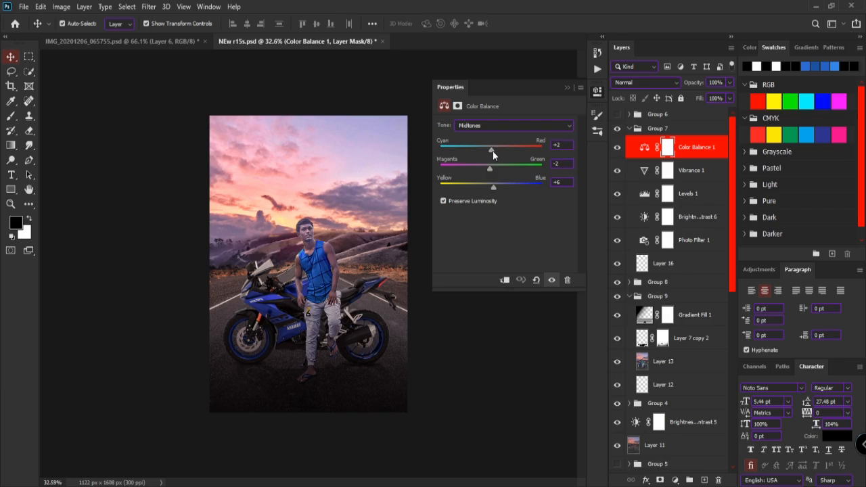
Step: Preview Group 6 and look up the Nik Collection filters for its Color Efex Pro 4 layer, and hide and collapse the group again
left_click(630, 114)
left_click(616, 114)
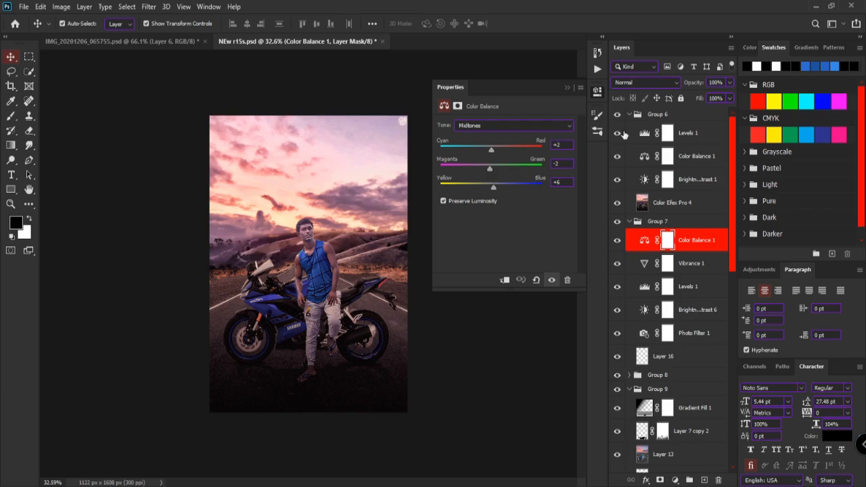
left_click(667, 205)
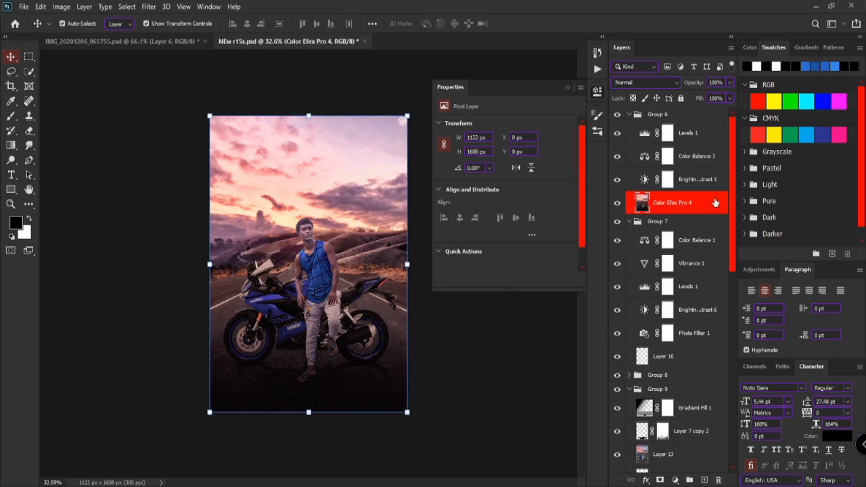
left_click(150, 6)
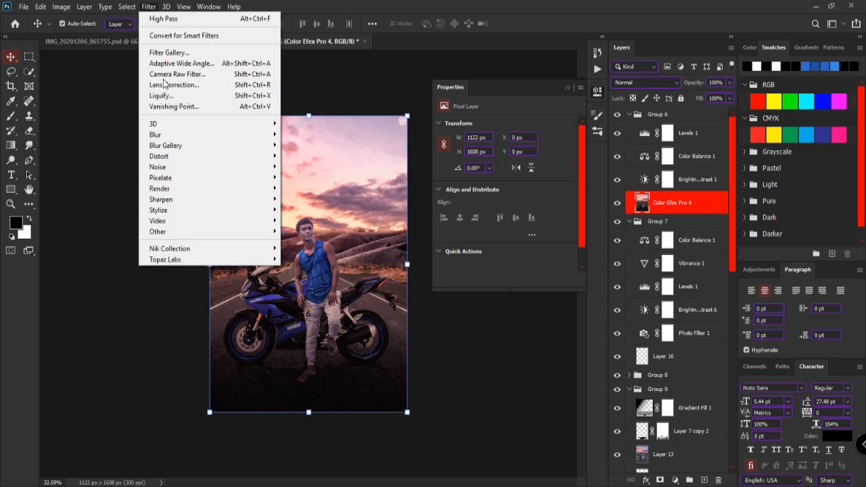
mouse_move(169, 250)
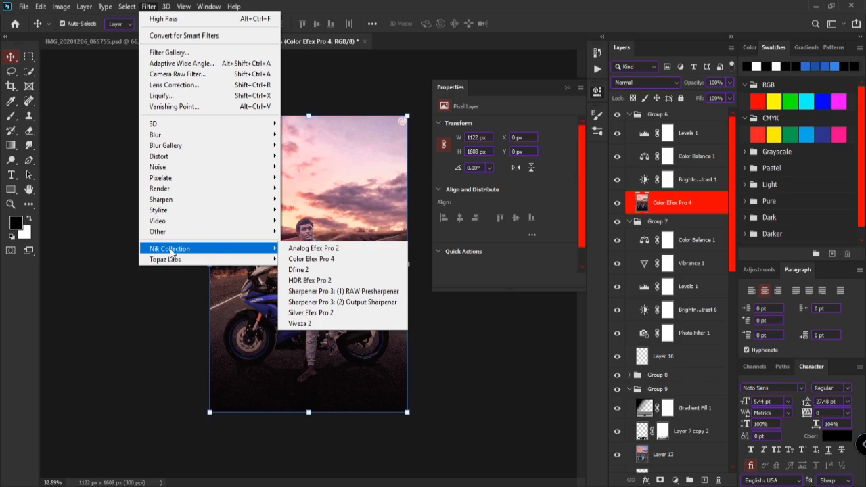
left_click(348, 5)
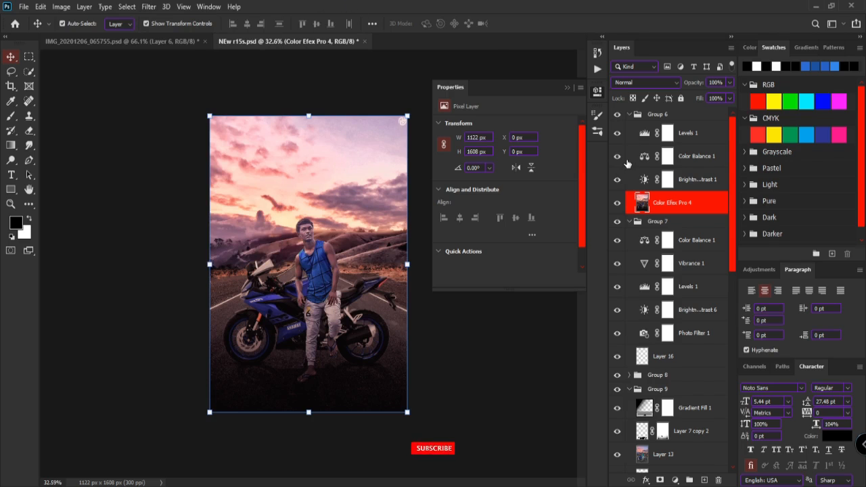
left_click(151, 7)
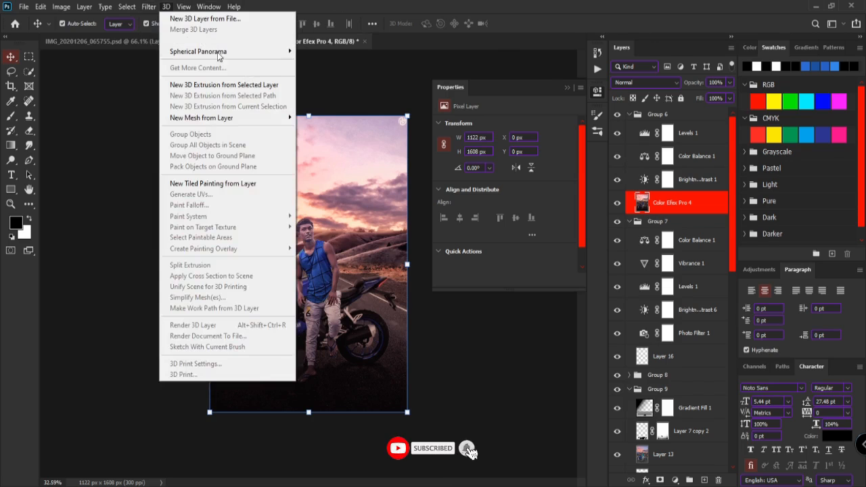
left_click(692, 212)
left_click(617, 115)
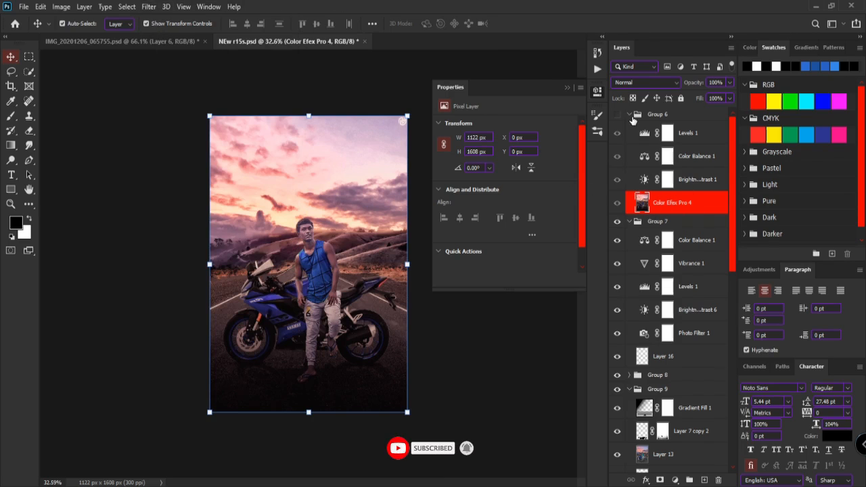
left_click(634, 116)
left_click(630, 115)
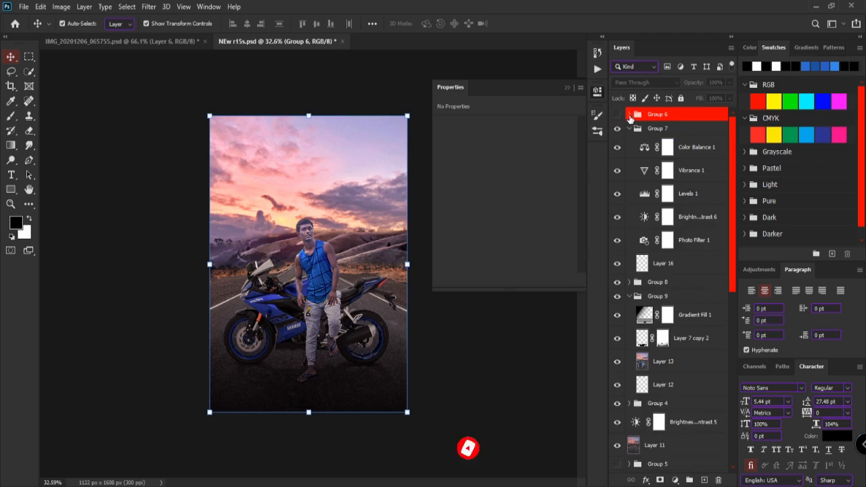
Step: Create a new layer at the top of Group 7 and stamp all visible layers into it
left_click(670, 129)
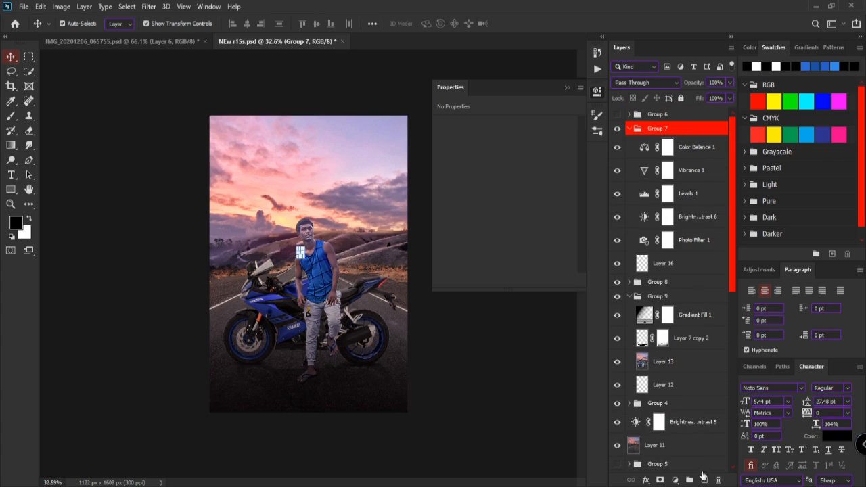
left_click(704, 478)
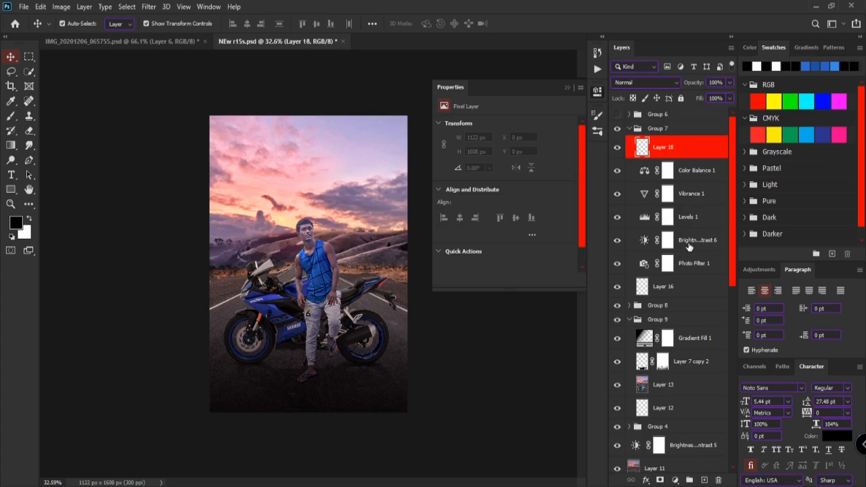
key("ctrl+shift+alt+e")
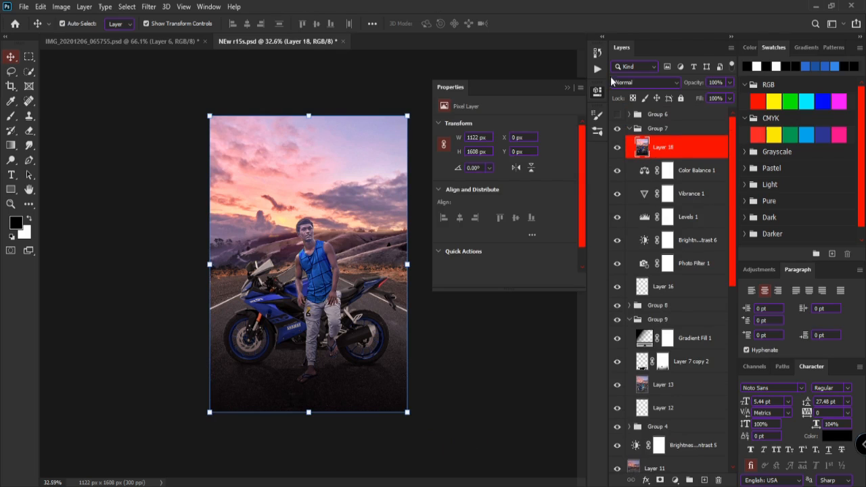
Step: Hide Group 7 and move the stamped Layer 18 out of it to the top of the stack, above Group 6
left_click(617, 129)
left_click_drag(660, 143, 666, 109)
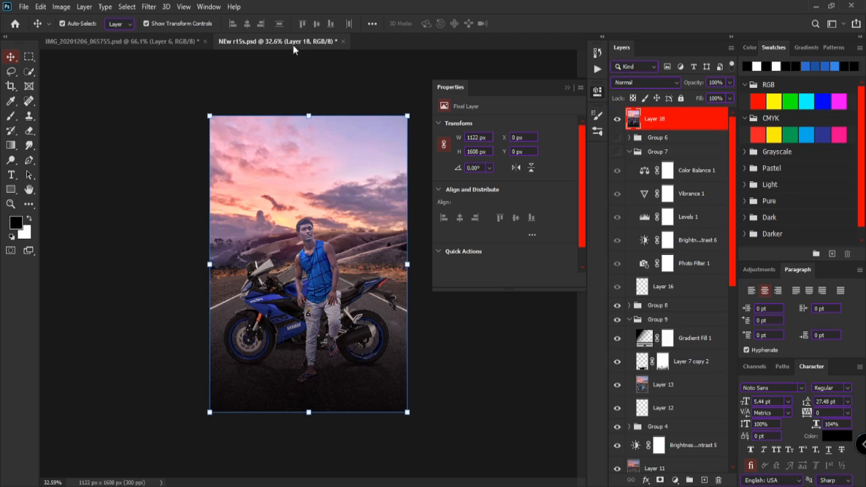
Step: Open Color Efex Pro 4 on Layer 18 and stack a Glamour Glow filter on the Tonal Contrast filter
left_click(149, 7)
mouse_move(202, 252)
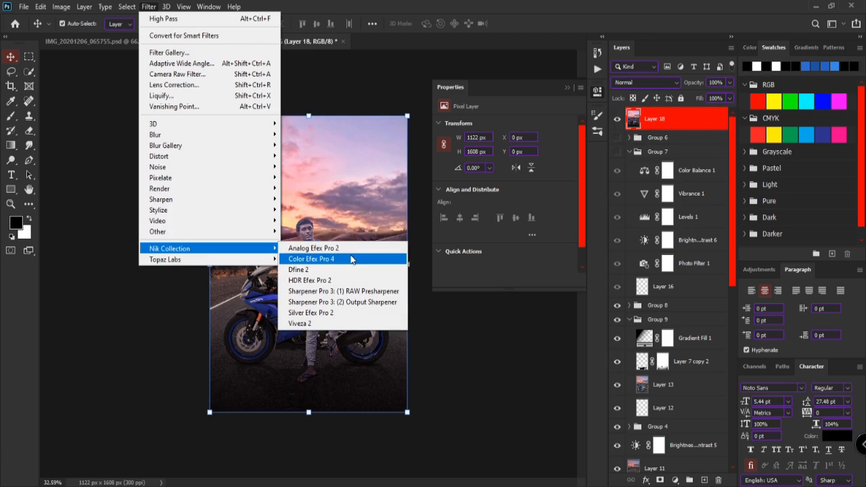
left_click(351, 259)
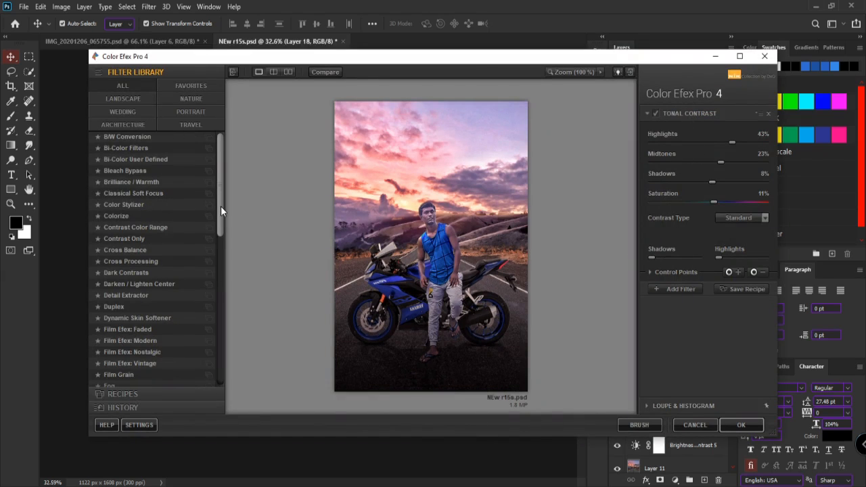
left_click_drag(221, 206, 206, 369)
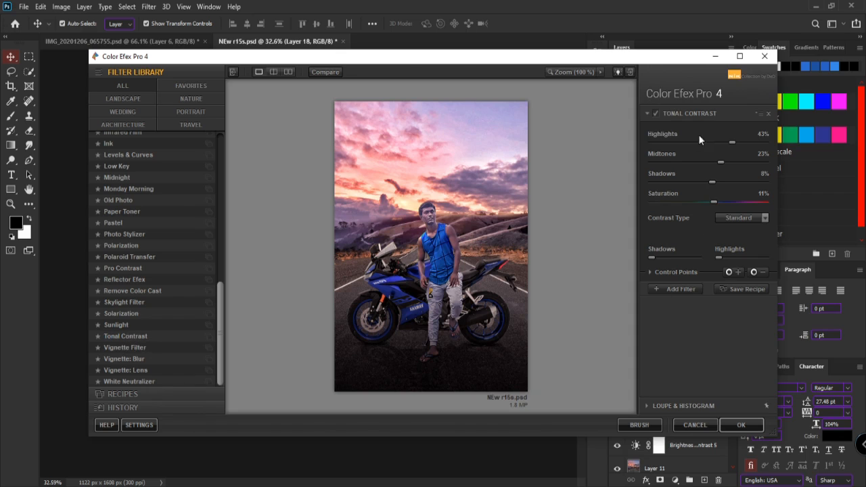
left_click(679, 287)
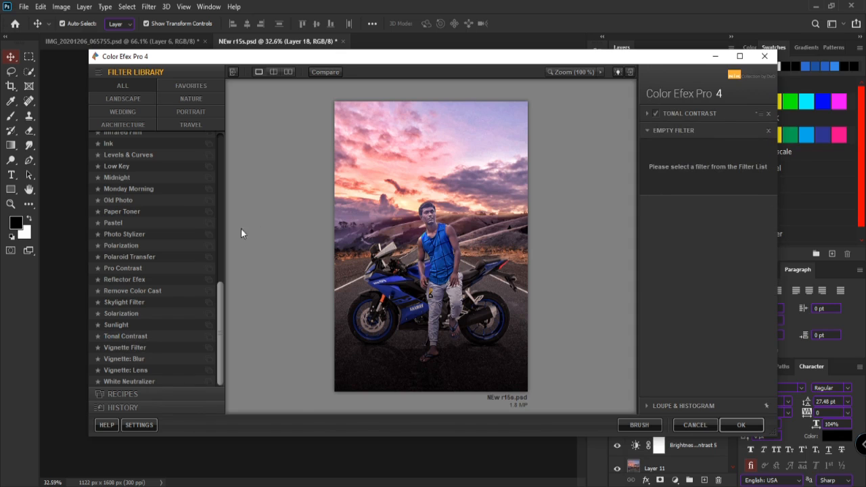
scroll(171, 206, "up", 5)
left_click(149, 196)
scroll(152, 189, "up", 3)
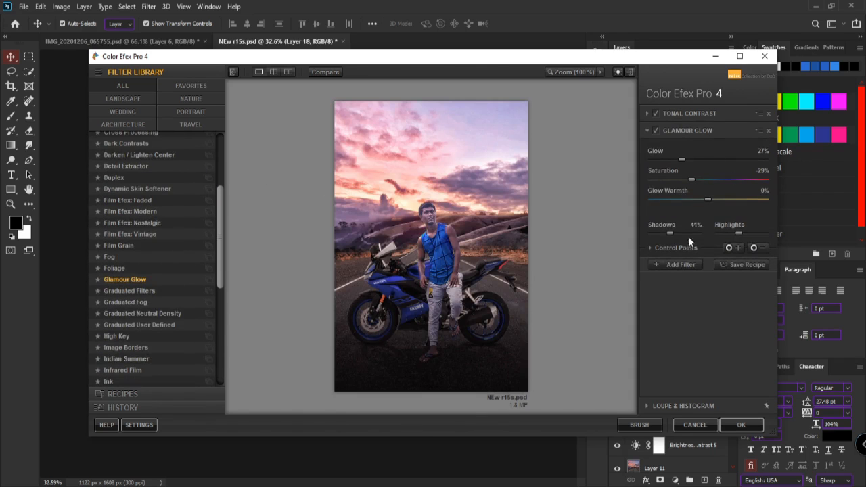
Step: Add a Detail Extractor filter to the stack with Detail Extractor 0%, Contrast -10% and Saturation 18%
left_click(669, 265)
scroll(156, 203, "up", 4)
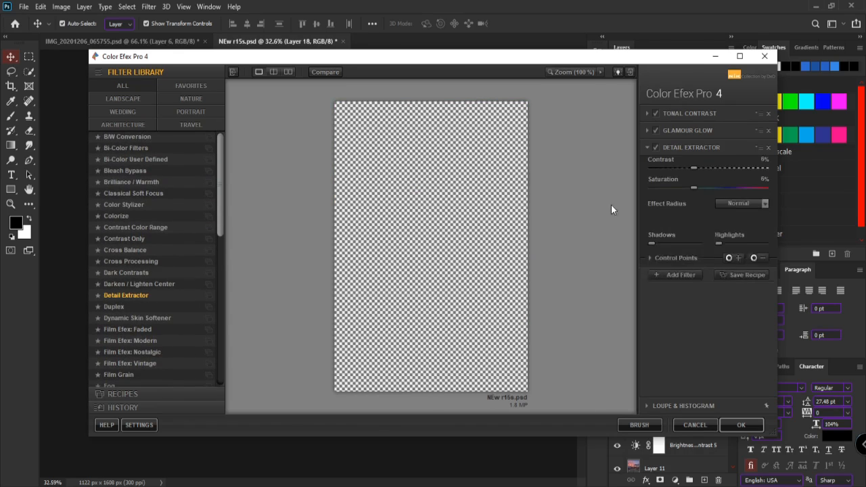
left_click_drag(686, 176, 654, 177)
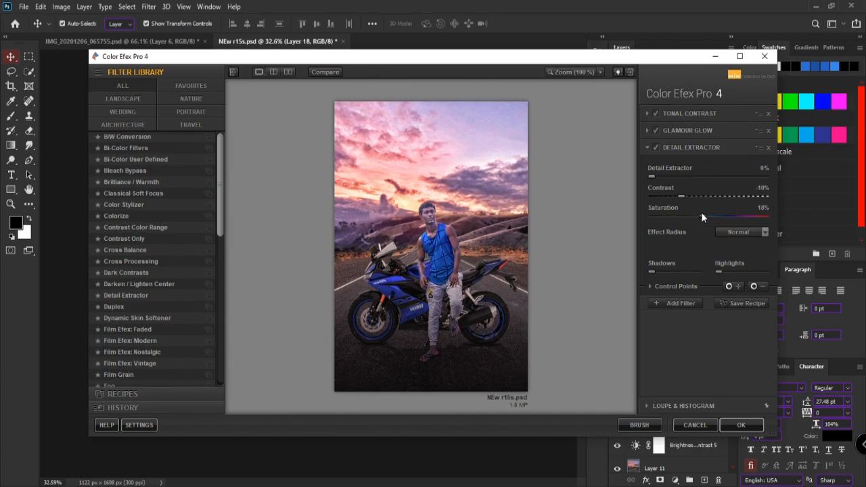
Step: Apply the Color Efex Pro 4 filter stack and delete the * Nik Collection * layer above Layer 18
left_click(730, 424)
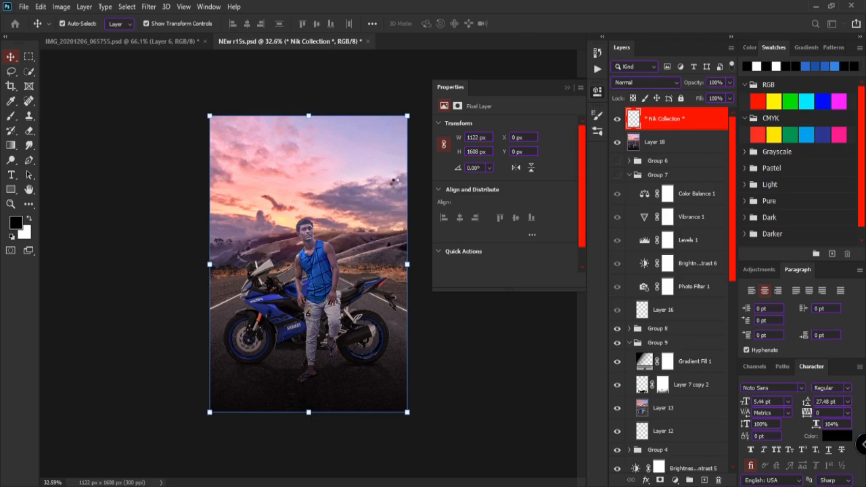
left_click(568, 87)
key("Delete")
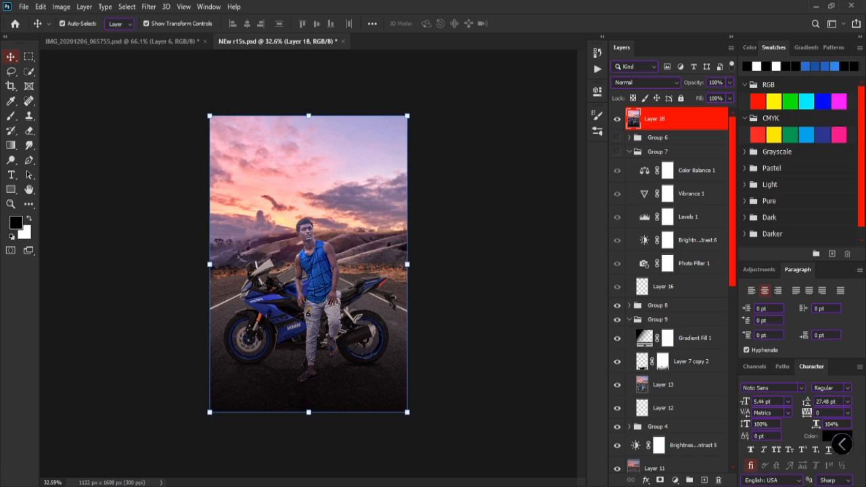
Step: Show and collapse Group 7, and expand and show Group 6 above it
left_click(618, 151)
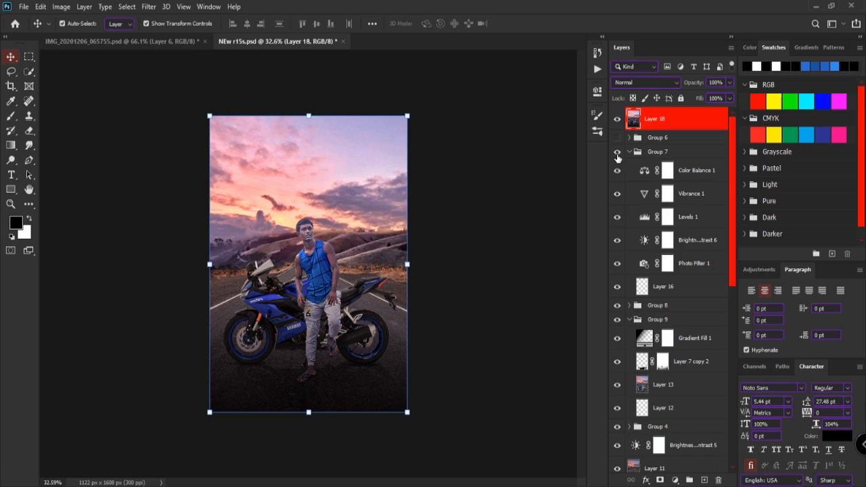
left_click(629, 151)
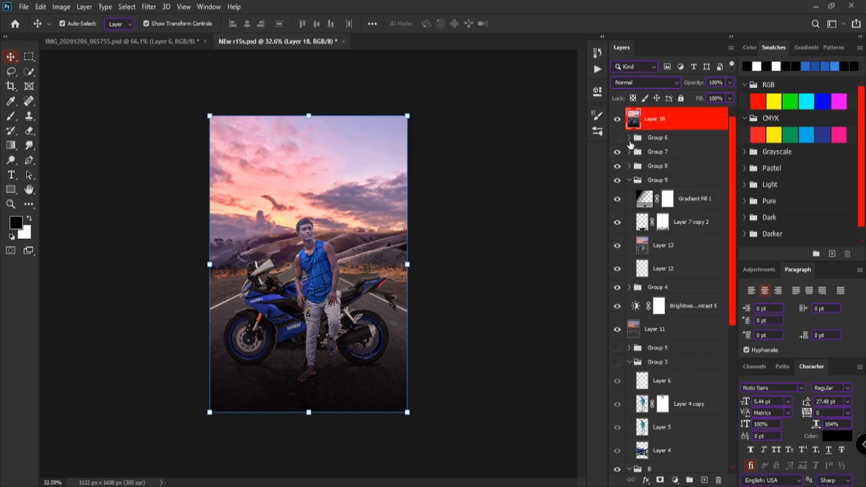
left_click(628, 137)
left_click(618, 138)
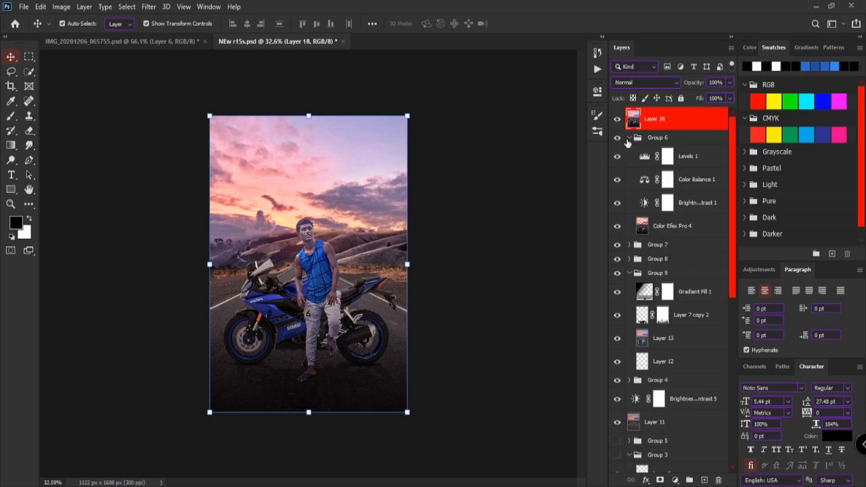
Step: Review the settings of Group 6's Levels, Color Balance and Brightness/Contrast adjustments
left_click(643, 162)
left_click(644, 179)
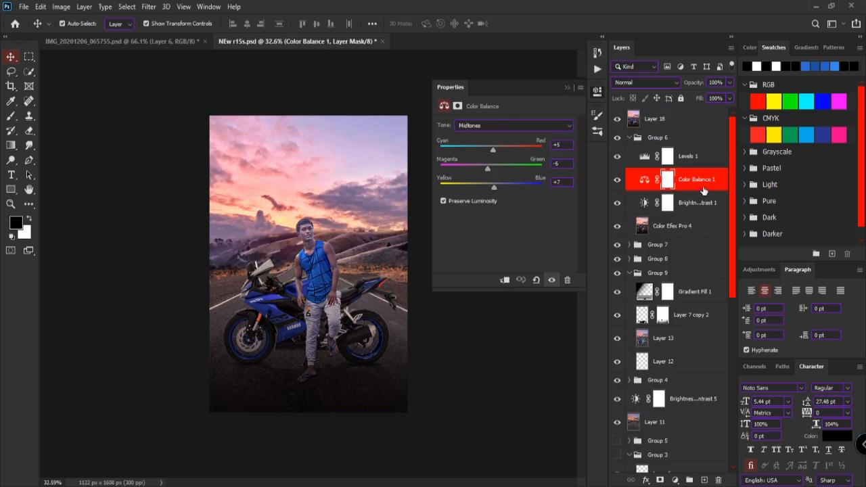
left_click(644, 203)
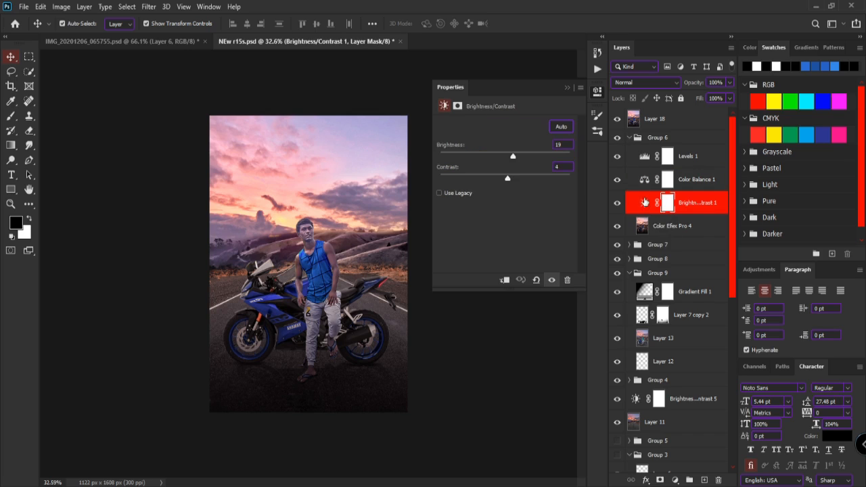
Step: Hide Layer 18 and Group 6's three adjustments to view its Color Efex Pro 4 layer, and turn the adjustments back on one by one
left_click(617, 202)
left_click(617, 180)
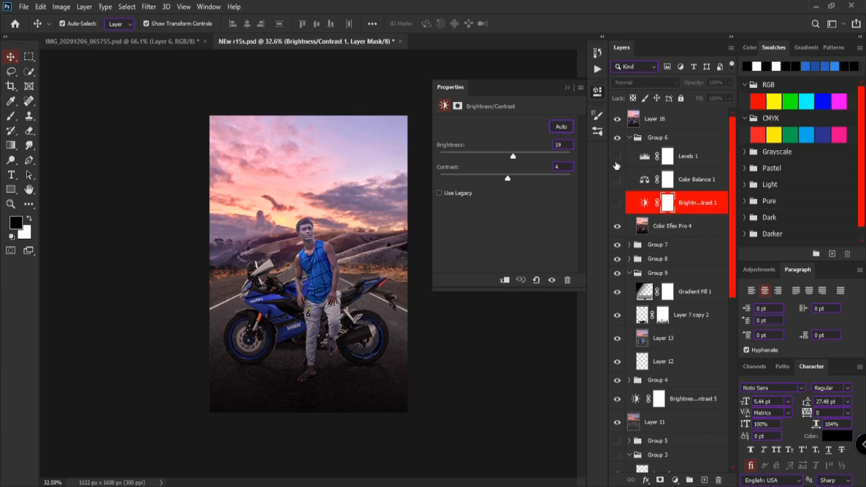
left_click(617, 119)
left_click(618, 156)
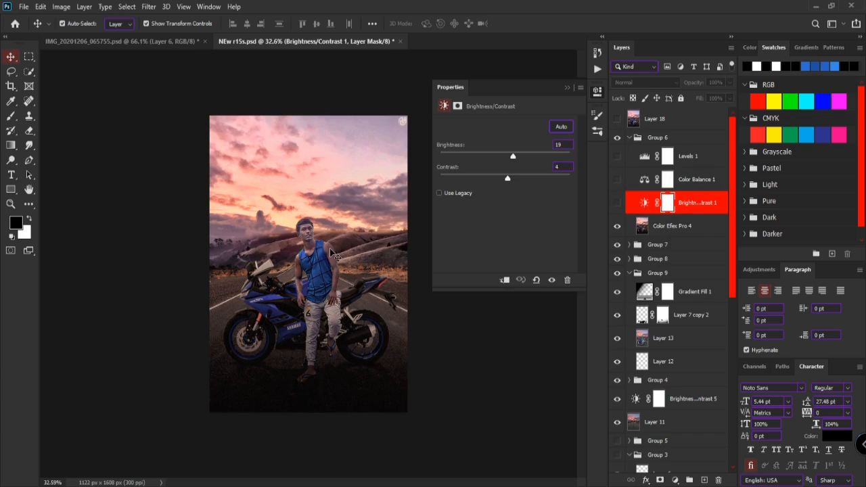
left_click(616, 203)
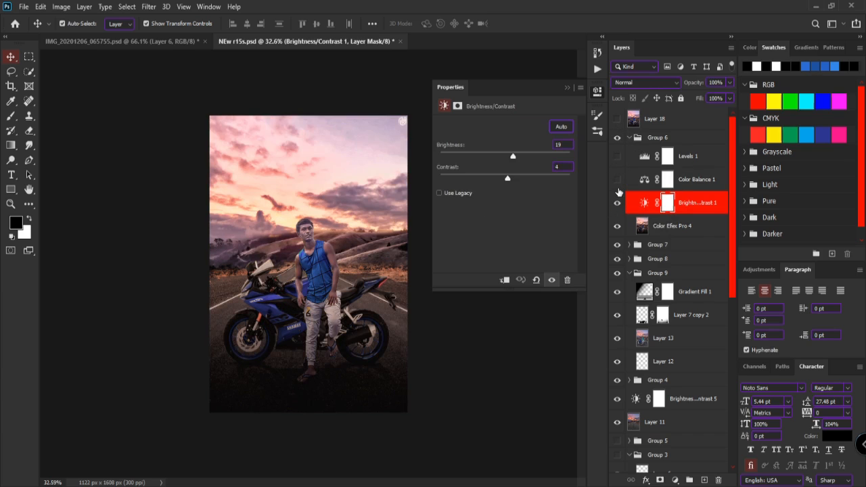
left_click(617, 179)
left_click(618, 157)
Step: Collapse Group 6 and show Layer 18 again, leaving no layer selected
left_click(629, 139)
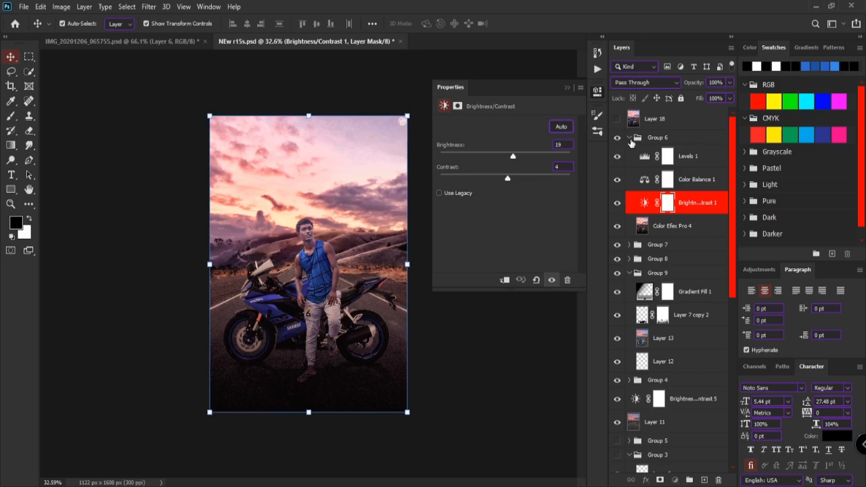
left_click(630, 138)
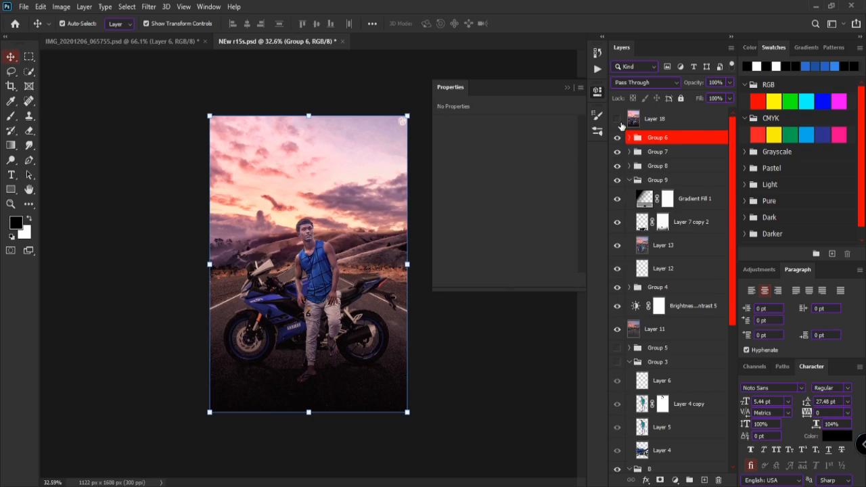
left_click(668, 122)
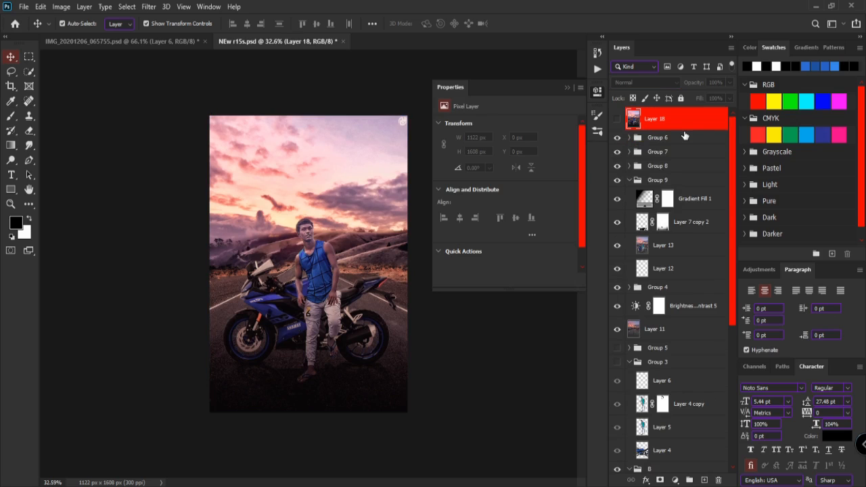
left_click(617, 119)
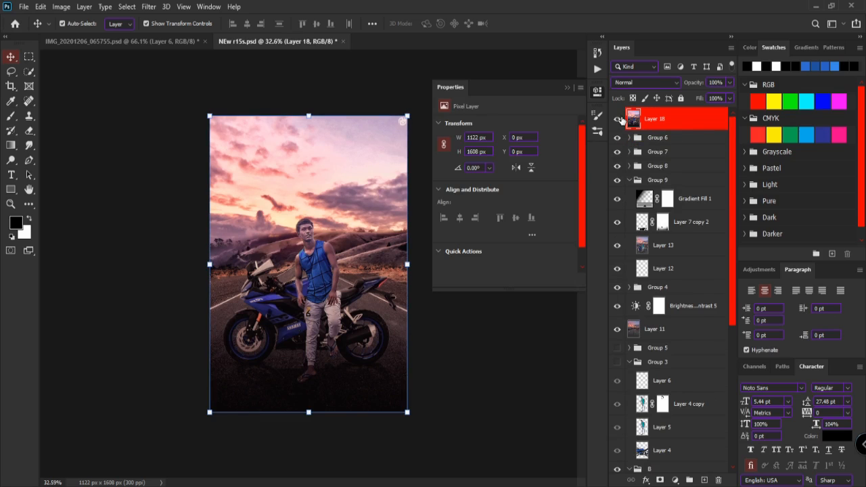
left_click(495, 60)
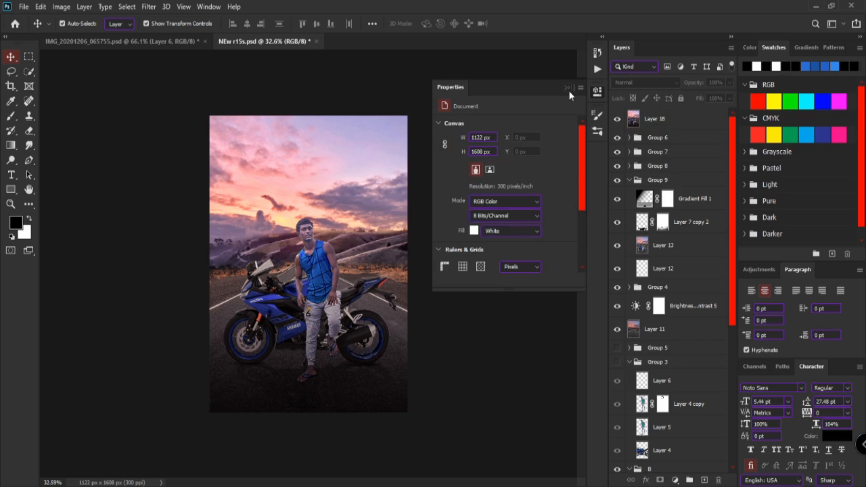
left_click(567, 88)
Step: Examine the finished composite of the man and motorcycle up close and as a whole
scroll(339, 252, "up", 8)
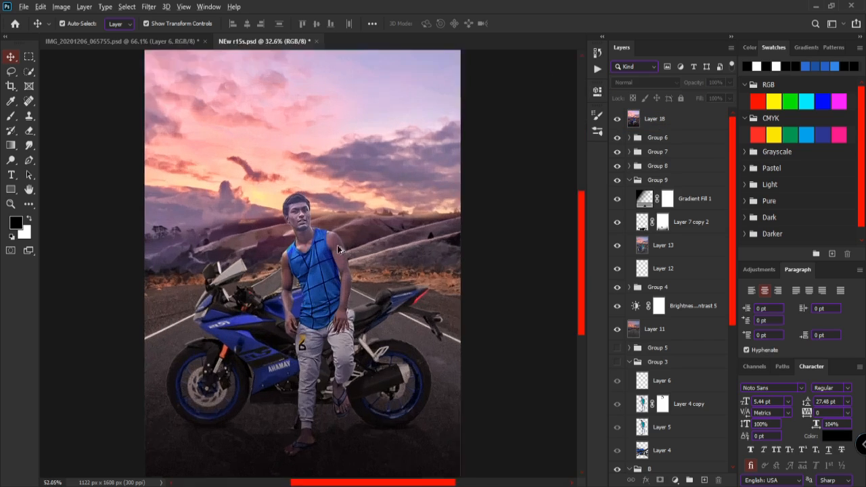
scroll(237, 135, "down", 8)
scroll(314, 144, "up", 8)
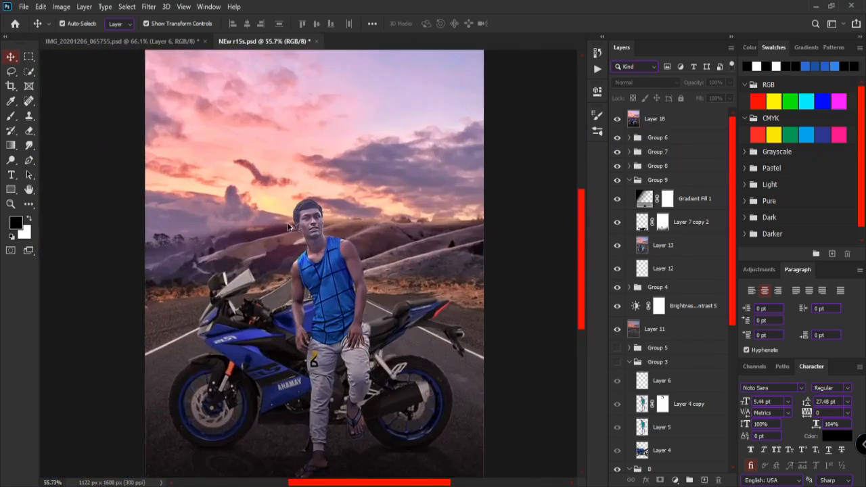
scroll(284, 163, "down", 6)
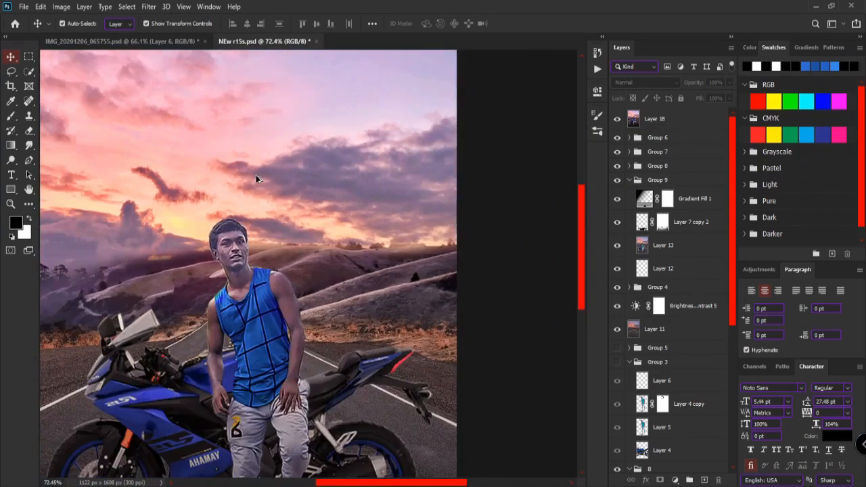
scroll(317, 214, "up", 2)
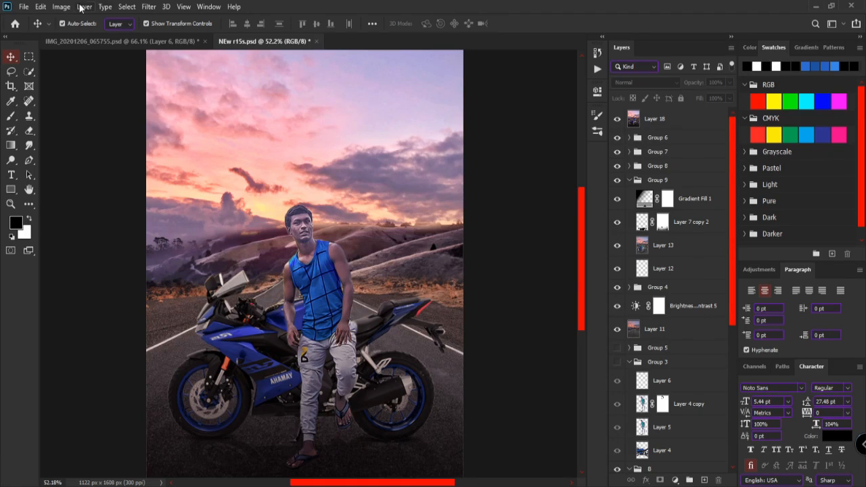
scroll(325, 229, "down", 6)
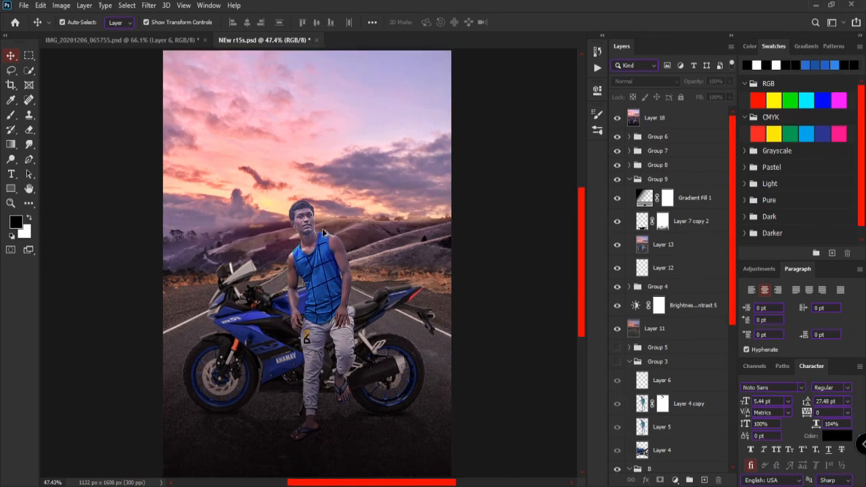
scroll(322, 229, "up", 3)
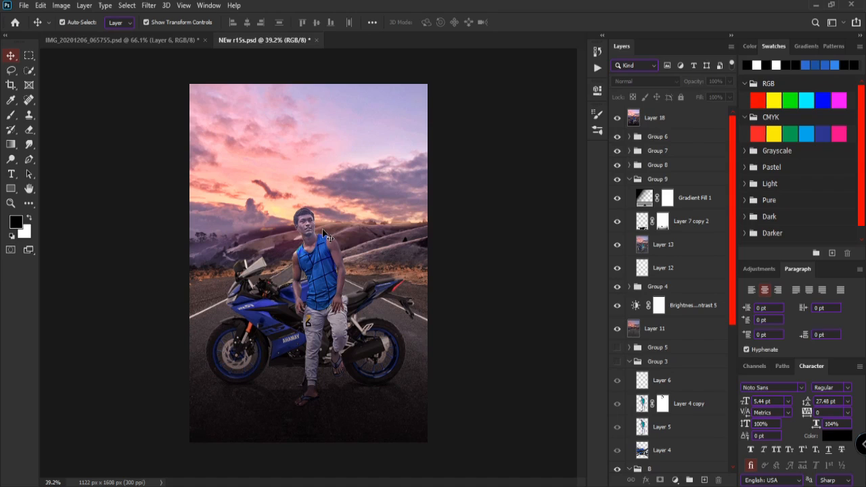